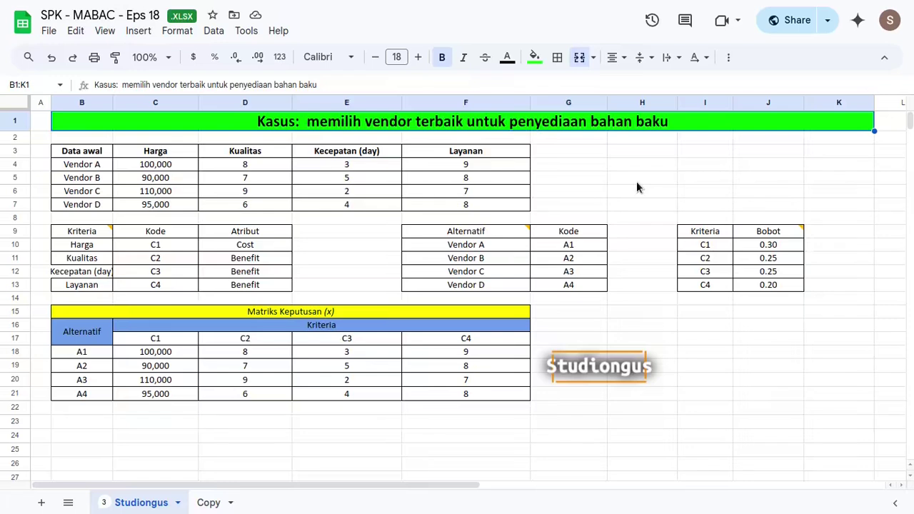
Step: Clear the values in the Matriks Keputusan table, cells C18:F21
{"action": "left_click_drag", "start_coordinate": [171, 341], "coordinate": [286, 379]}
{"action": "left_click", "coordinate": [286, 379]}
{"action": "left_click_drag", "start_coordinate": [181, 355], "coordinate": [434, 403]}
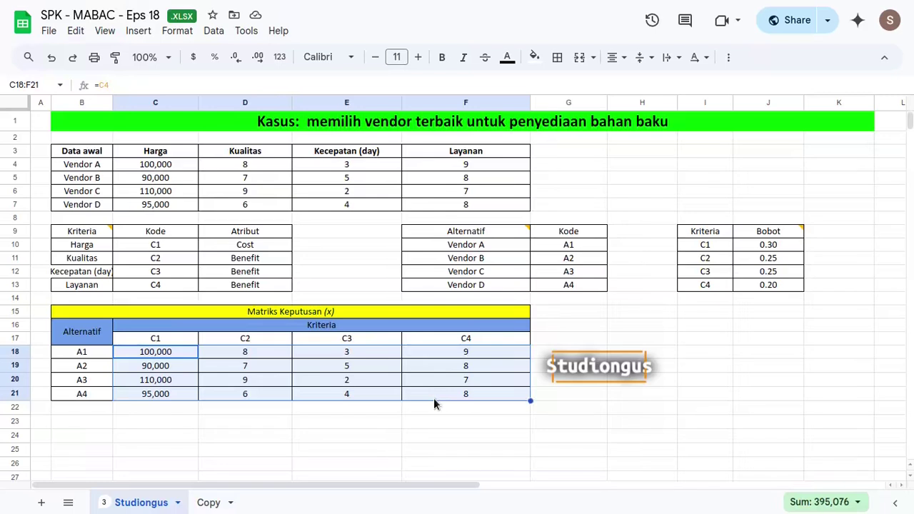
{"action": "key", "text": "Delete"}
{"action": "left_click", "coordinate": [626, 122]}
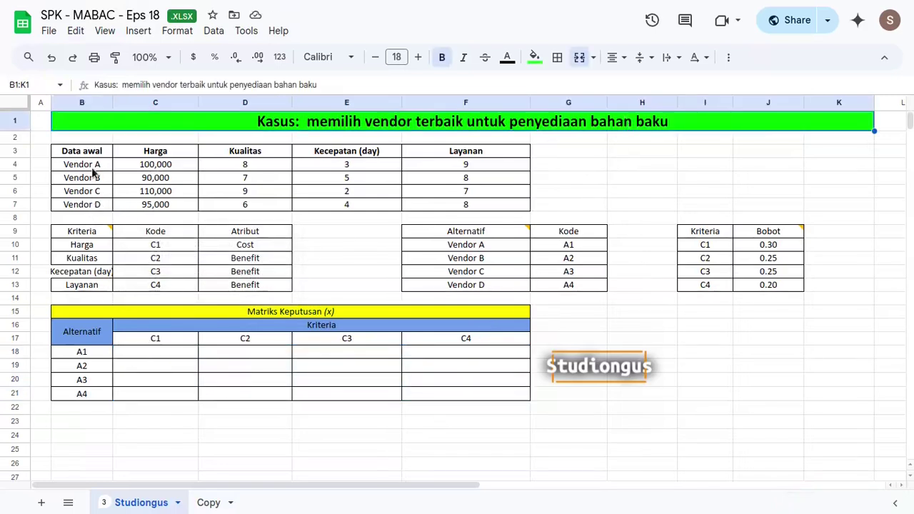
Step: Examine the Data awal table: its four criteria headers, the vendor names and the values for each vendor
{"action": "left_click_drag", "start_coordinate": [98, 157], "coordinate": [433, 205]}
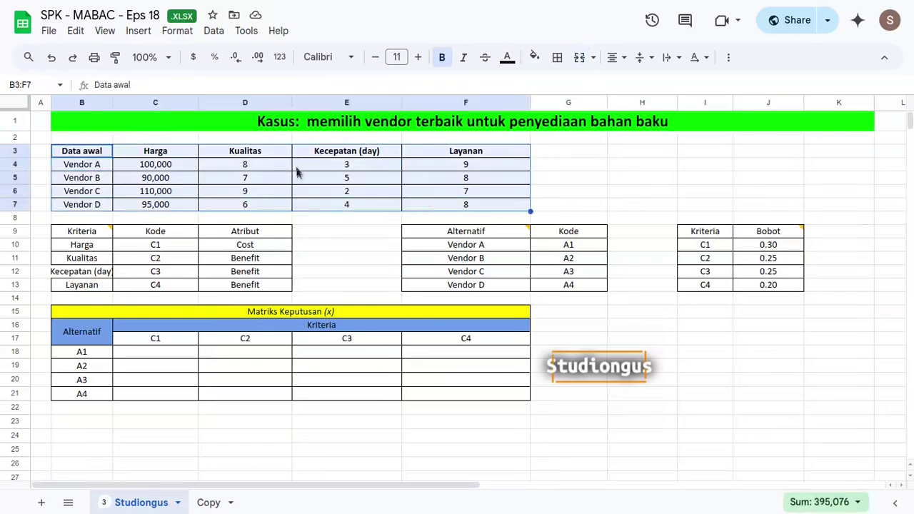
{"action": "left_click", "coordinate": [284, 168]}
{"action": "left_click", "coordinate": [154, 152]}
{"action": "left_click", "coordinate": [256, 153]}
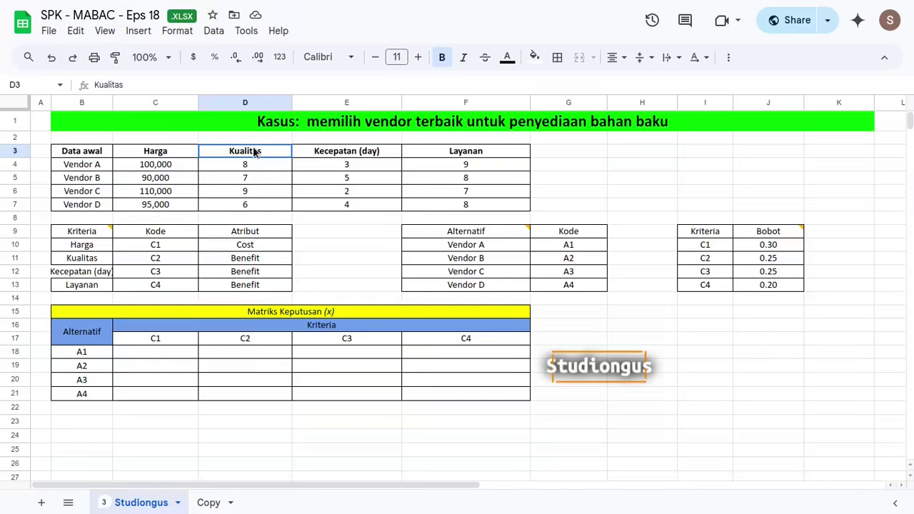
{"action": "left_click", "coordinate": [368, 153]}
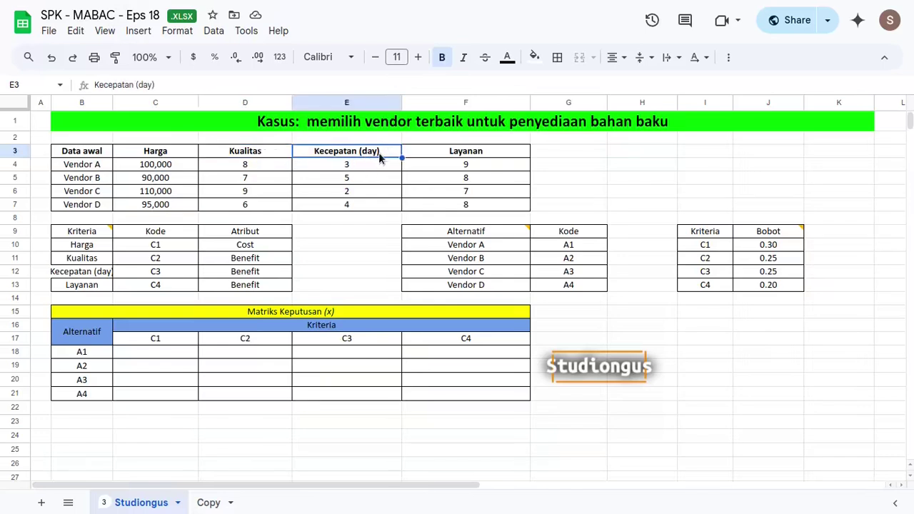
{"action": "left_click", "coordinate": [464, 154]}
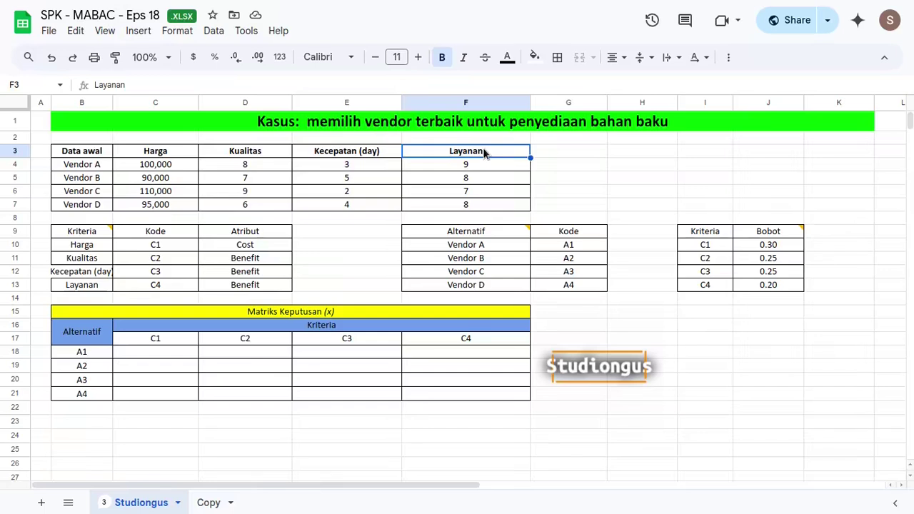
{"action": "left_click_drag", "start_coordinate": [153, 159], "coordinate": [461, 159]}
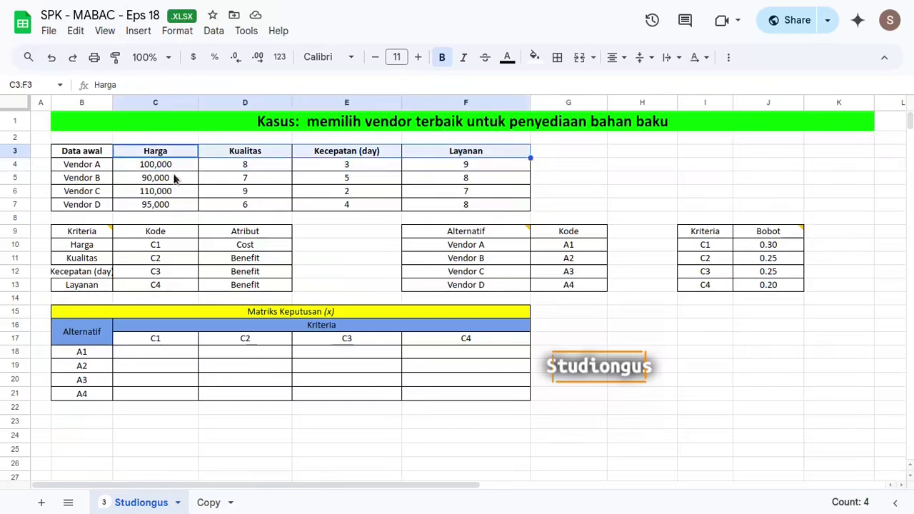
{"action": "left_click_drag", "start_coordinate": [80, 166], "coordinate": [116, 212]}
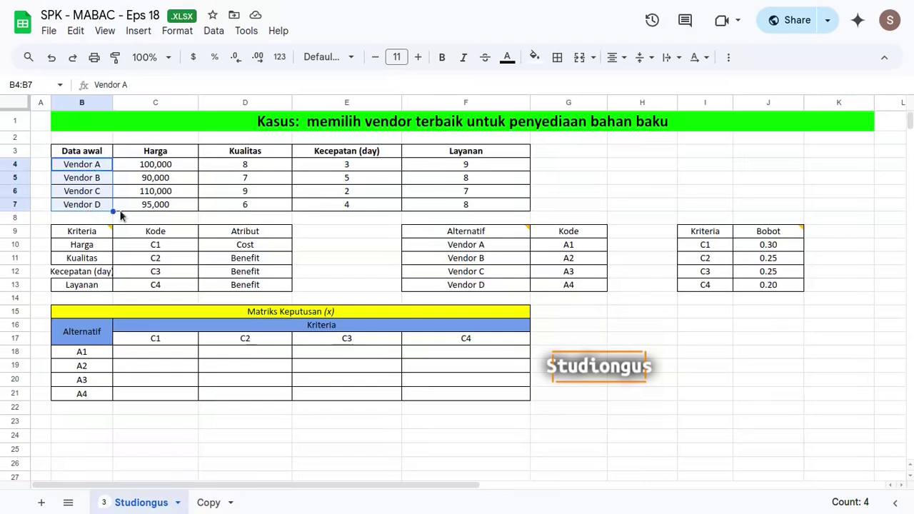
{"action": "left_click", "coordinate": [108, 207]}
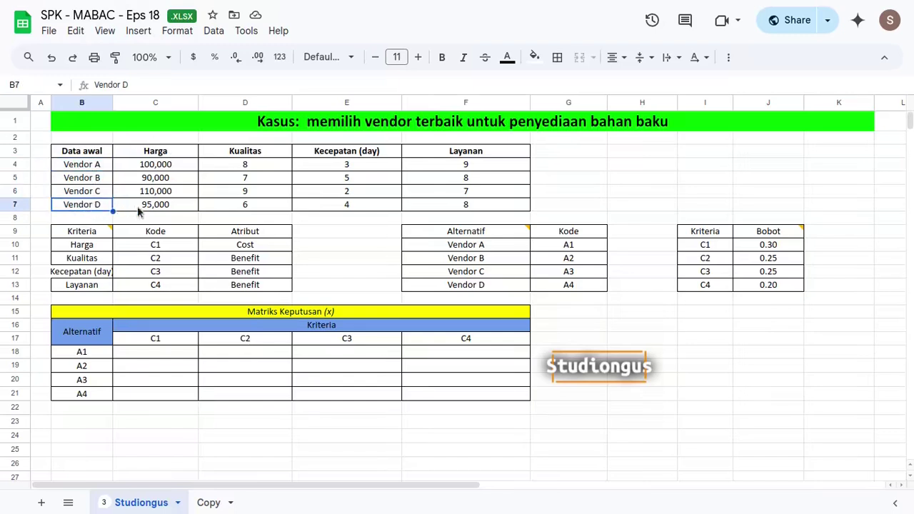
{"action": "left_click", "coordinate": [241, 203]}
{"action": "left_click_drag", "start_coordinate": [189, 166], "coordinate": [482, 211]}
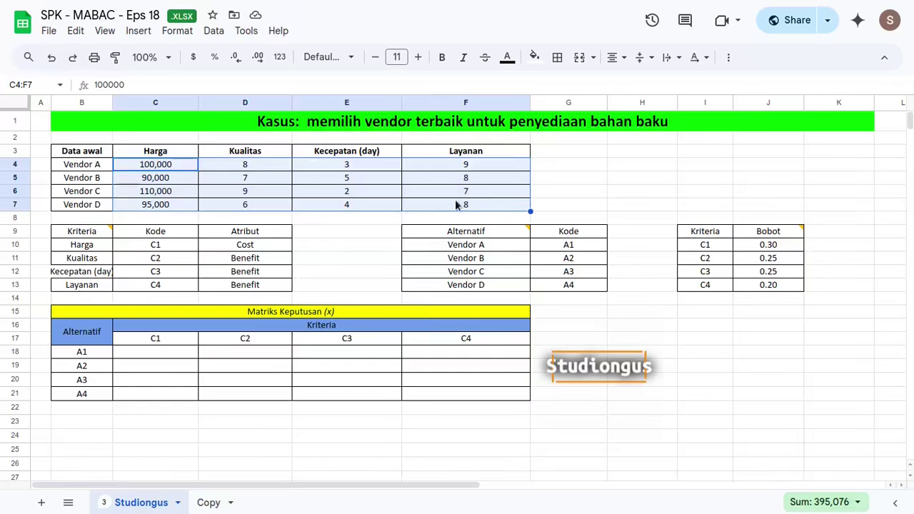
Step: Review the Kriteria table's note, codes and Cost/Benefit attributes, and compare its criteria with the vendors listed as alternatives
{"action": "mouse_move", "coordinate": [114, 227]}
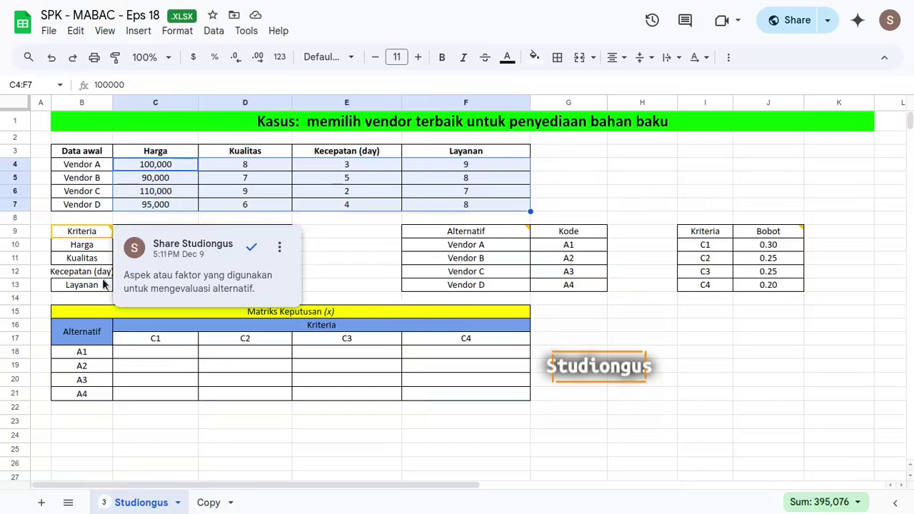
{"action": "left_click", "coordinate": [88, 275]}
{"action": "left_click", "coordinate": [159, 234]}
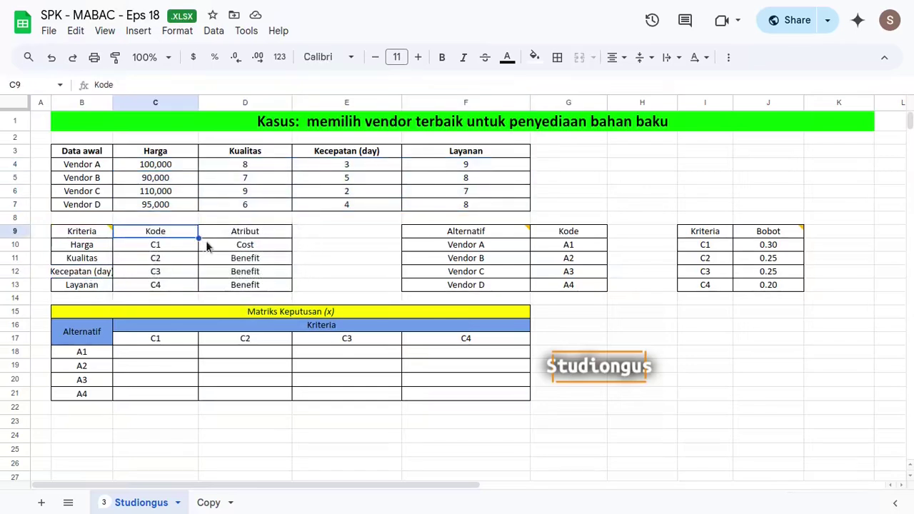
{"action": "mouse_move", "coordinate": [94, 232]}
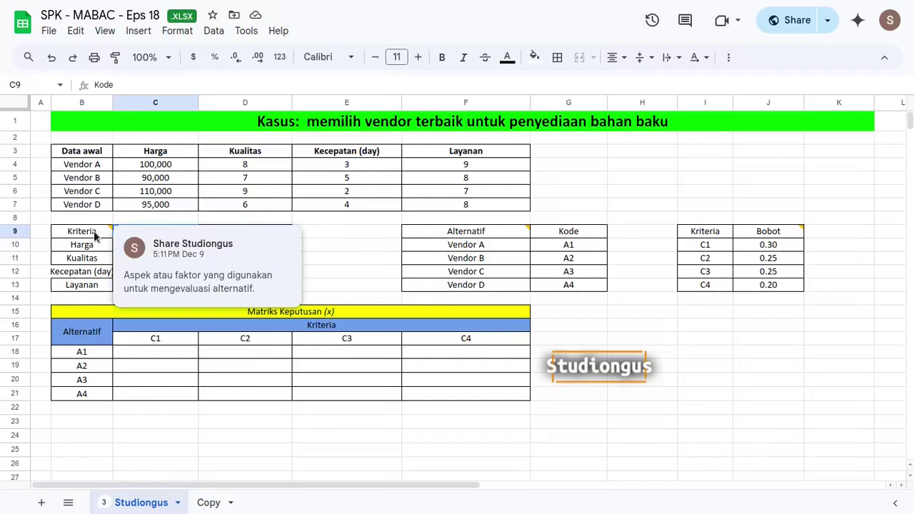
{"action": "left_click", "coordinate": [89, 169]}
{"action": "left_click_drag", "start_coordinate": [93, 190], "coordinate": [100, 207]}
{"action": "left_click_drag", "start_coordinate": [453, 245], "coordinate": [476, 290]}
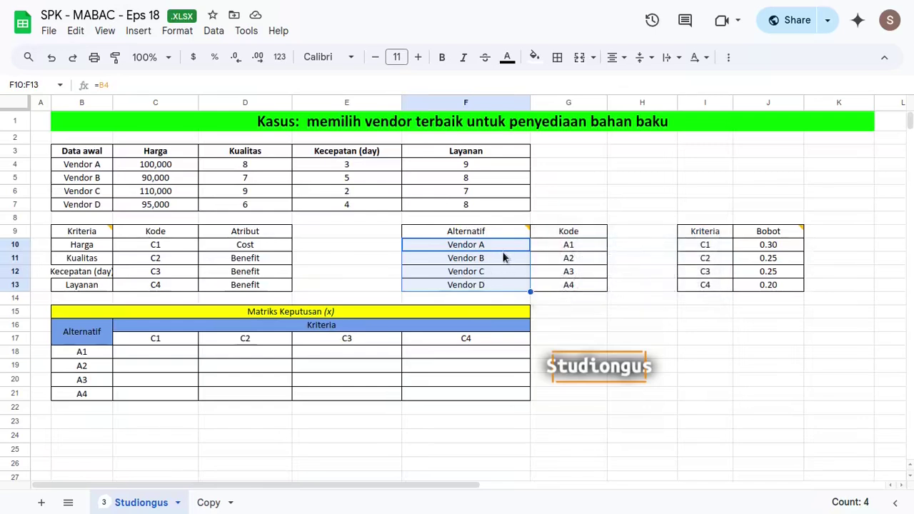
{"action": "left_click_drag", "start_coordinate": [90, 245], "coordinate": [91, 289]}
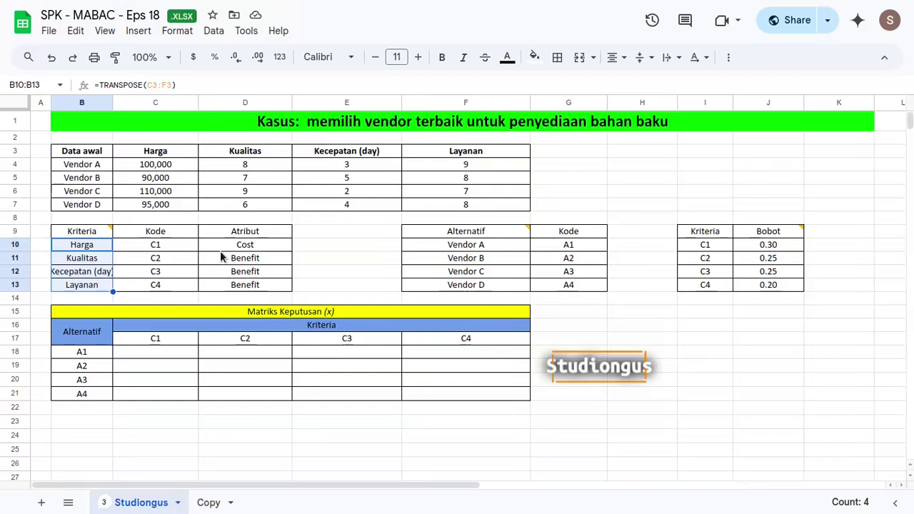
{"action": "left_click", "coordinate": [169, 247]}
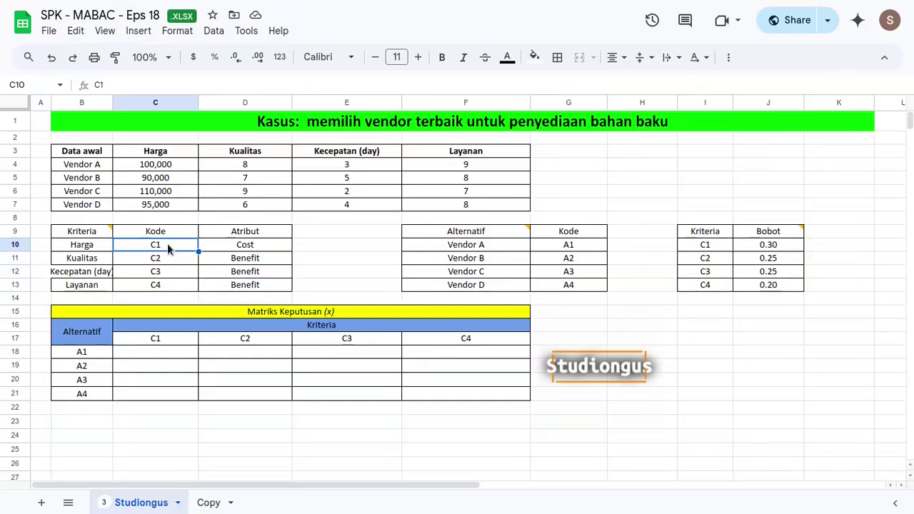
{"action": "key", "text": "Right"}
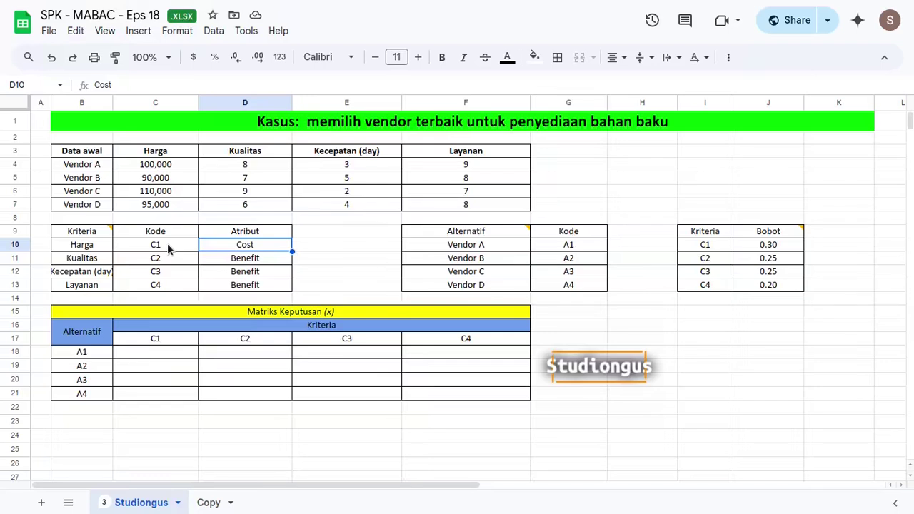
{"action": "key", "text": "Down"}
{"action": "key", "text": "shift+Down"}
{"action": "key", "text": "shift+Down"}
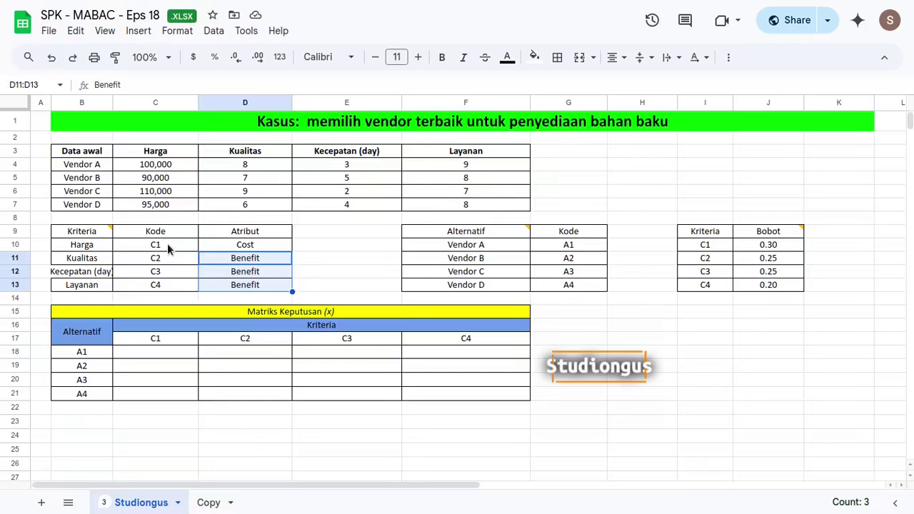
{"action": "key", "text": "Right"}
{"action": "key", "text": "Right"}
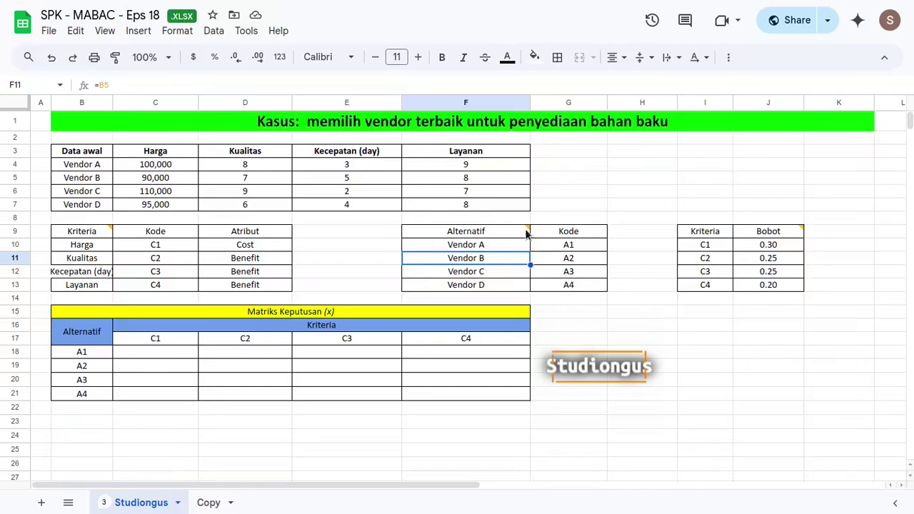
Step: Review the Alternatif table's note and codes, and the Bobot weight assigned to each criterion
{"action": "mouse_move", "coordinate": [526, 234]}
{"action": "left_click_drag", "start_coordinate": [584, 244], "coordinate": [579, 284]}
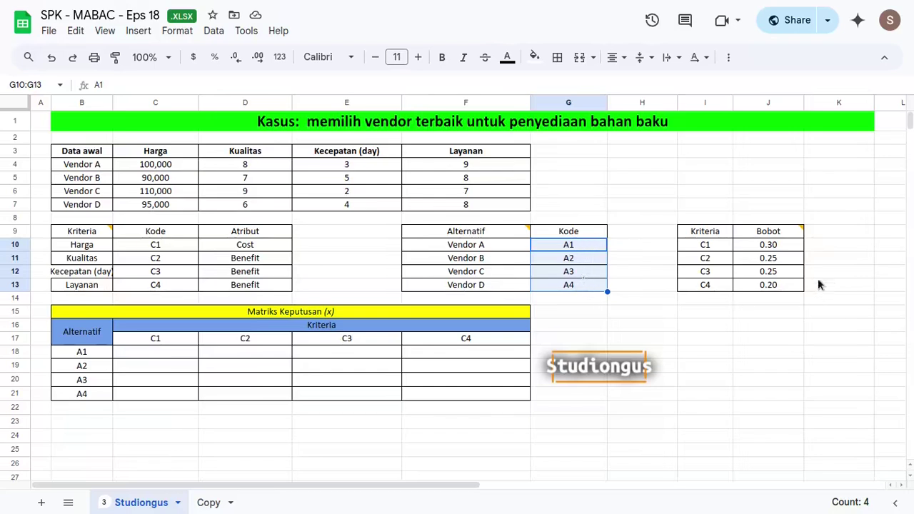
{"action": "left_click", "coordinate": [780, 250]}
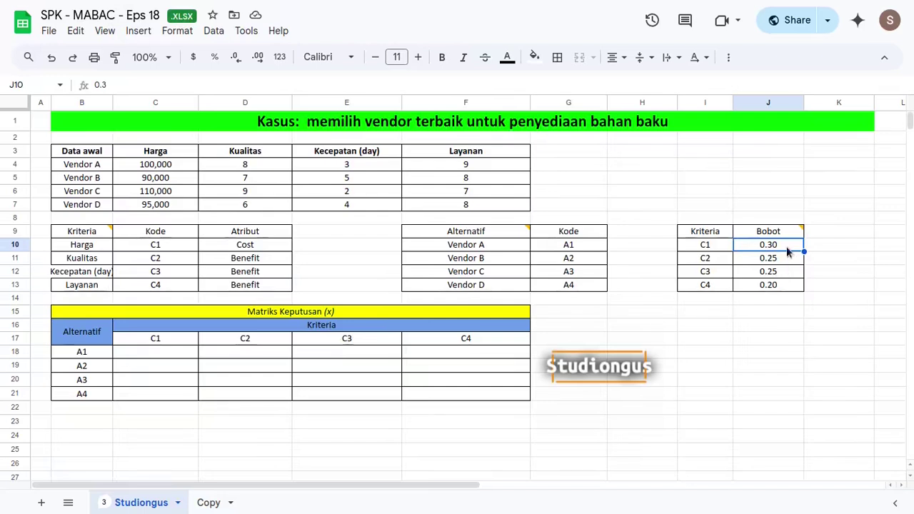
{"action": "mouse_move", "coordinate": [781, 232]}
{"action": "left_click_drag", "start_coordinate": [90, 246], "coordinate": [704, 265]}
{"action": "left_click", "coordinate": [173, 169]}
{"action": "left_click_drag", "start_coordinate": [189, 187], "coordinate": [770, 277]}
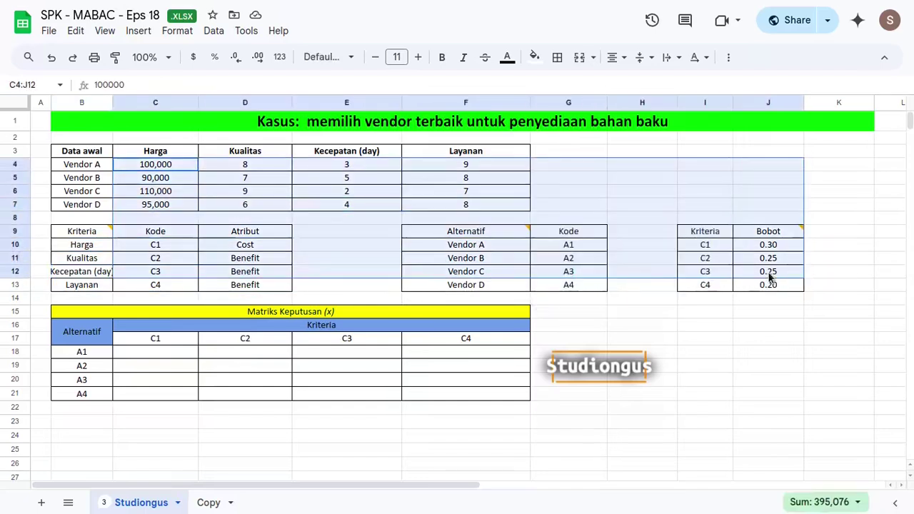
{"action": "left_click", "coordinate": [770, 277]}
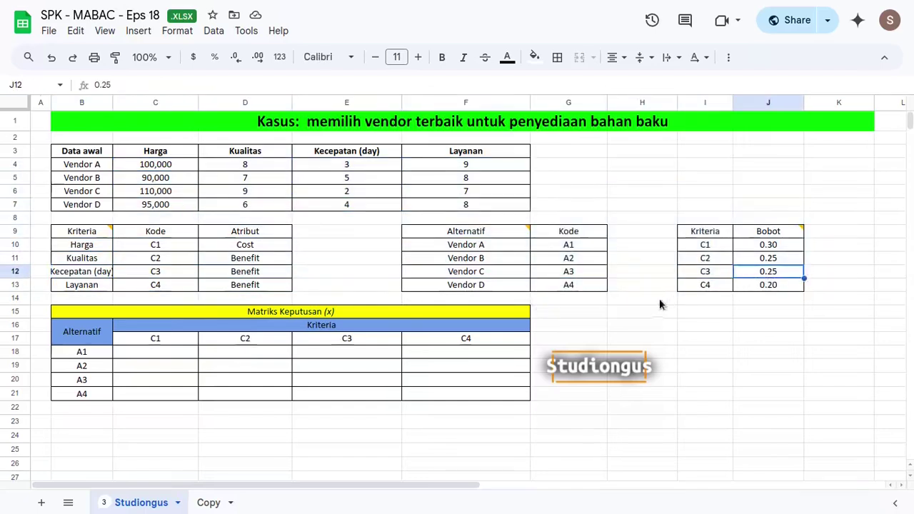
Step: Check the criteria headers, alternative codes and empty value range of the Matriks Keputusan table
{"action": "left_click", "coordinate": [151, 355]}
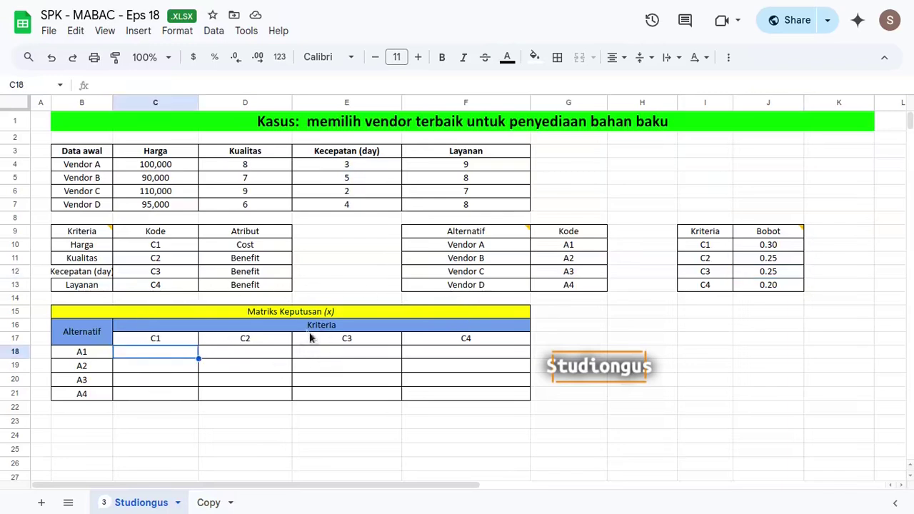
{"action": "left_click_drag", "start_coordinate": [139, 340], "coordinate": [471, 344]}
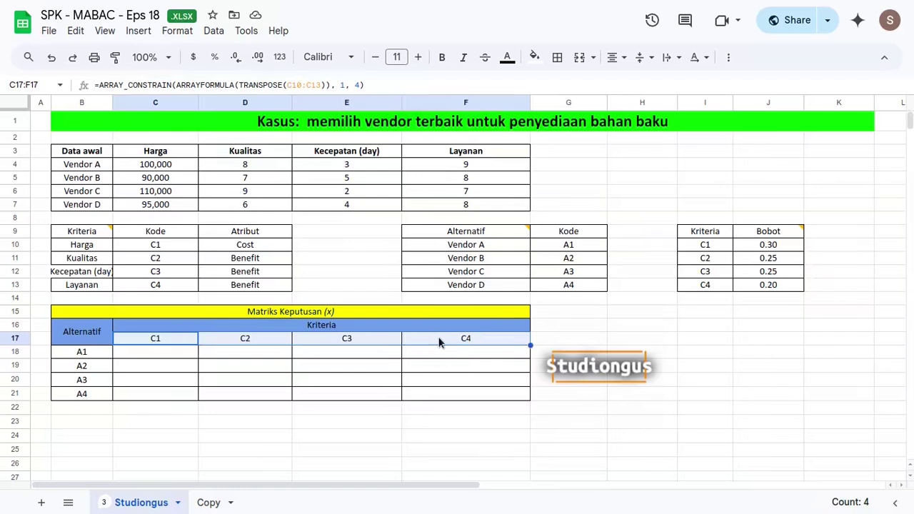
{"action": "left_click", "coordinate": [95, 354]}
{"action": "left_click", "coordinate": [90, 393], "text": "shift"}
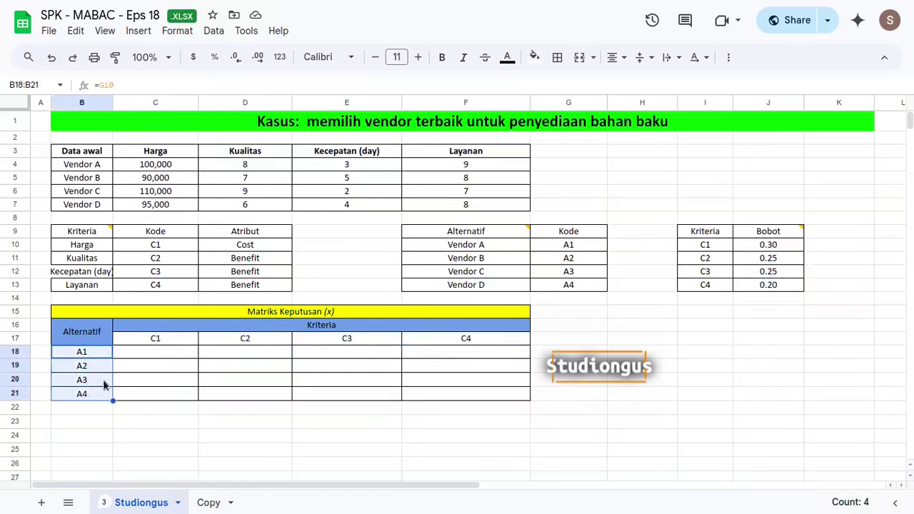
{"action": "left_click", "coordinate": [155, 357]}
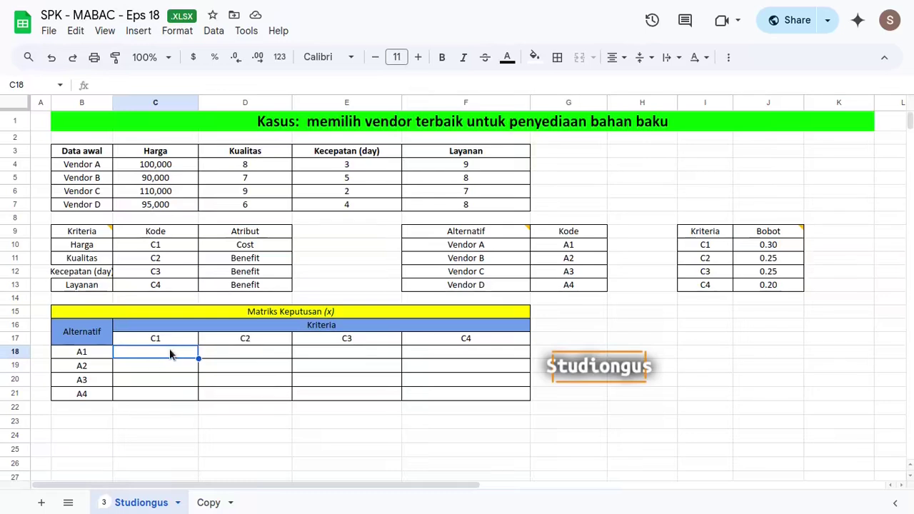
{"action": "left_click", "coordinate": [457, 398], "text": "shift"}
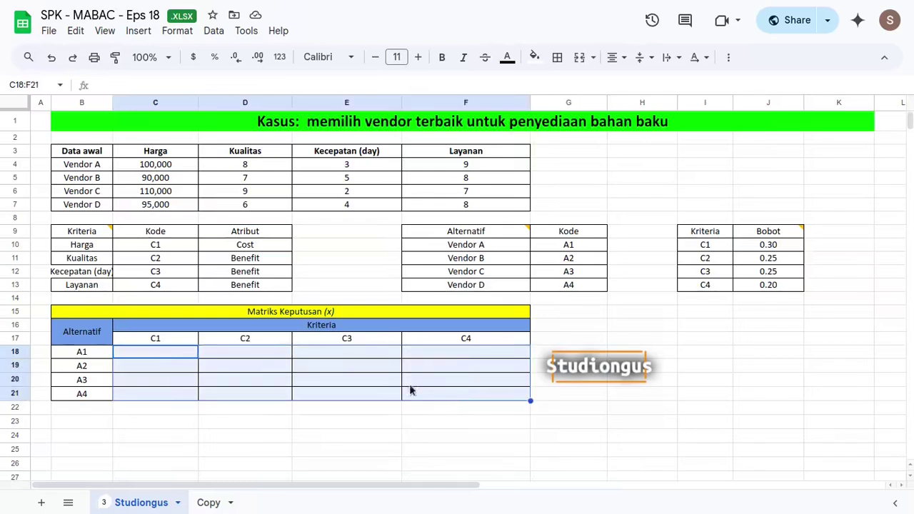
Step: Enter =C4 in C18 of the decision matrix and accept the suggested autofill for C19:C21
{"action": "left_click", "coordinate": [180, 352]}
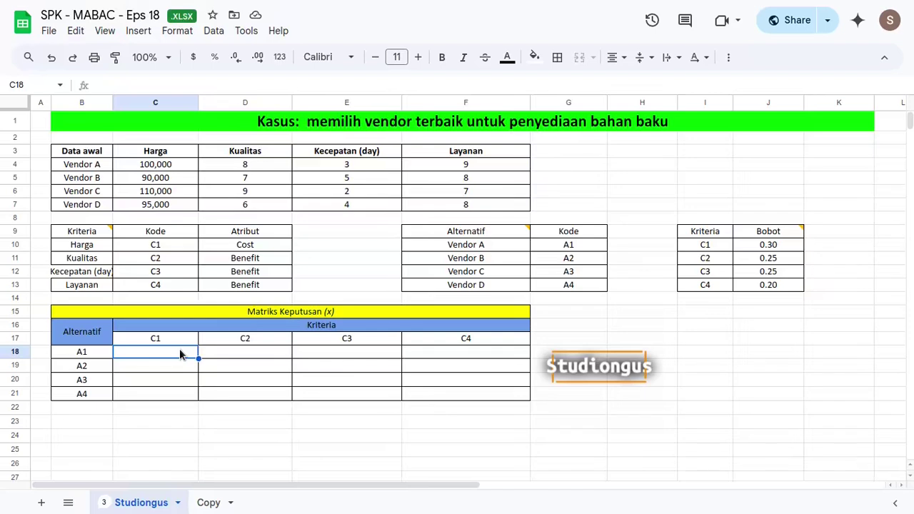
{"action": "type", "text": "=t"}
{"action": "key", "text": "BackSpace"}
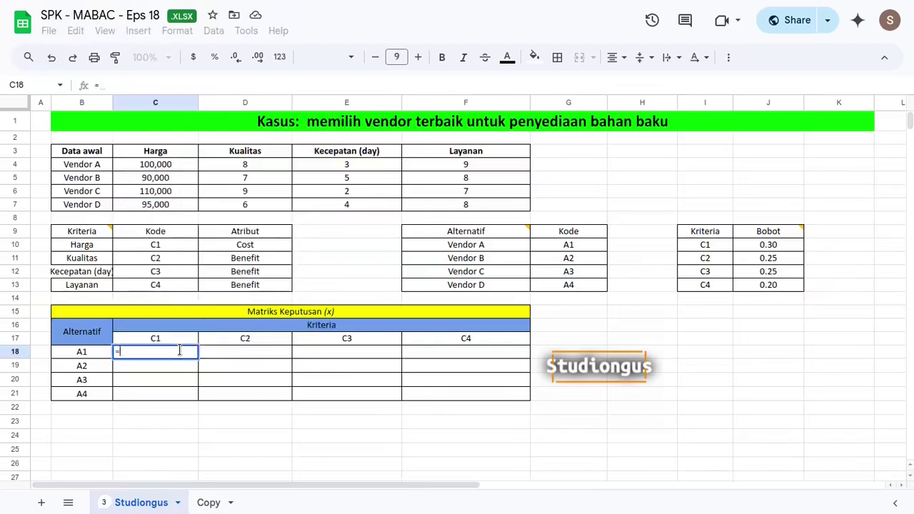
{"action": "left_click", "coordinate": [172, 168]}
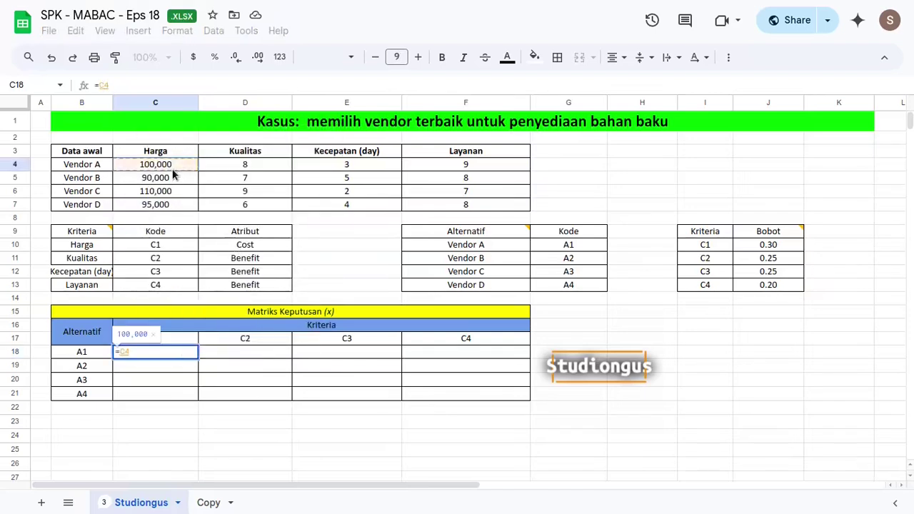
{"action": "key", "text": "Return"}
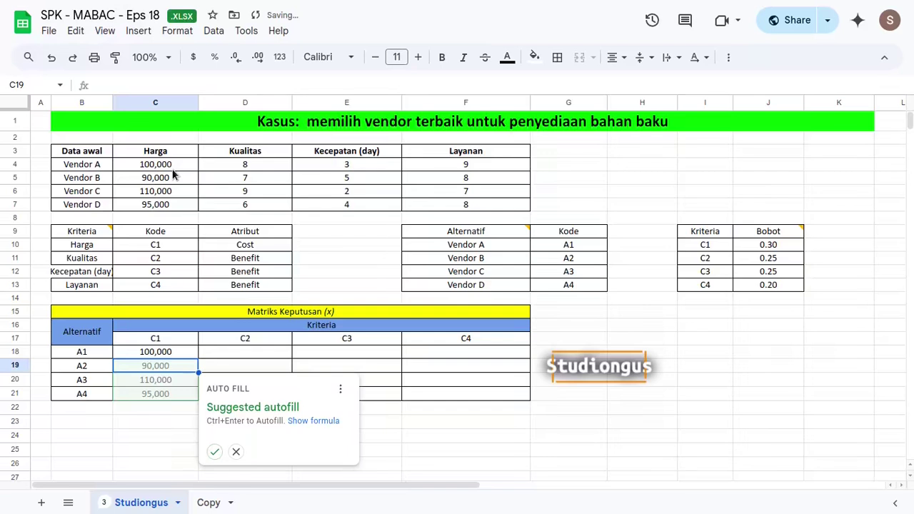
{"action": "key", "text": "ctrl+Return"}
Step: Fill the C1 column's formulas across criteria C2 to C4 so they cover C18:F21
{"action": "key", "text": "Up"}
{"action": "key", "text": "shift+Down"}
{"action": "key", "text": "shift+Down"}
{"action": "key", "text": "shift+Down"}
{"action": "key", "text": "shift+Right"}
{"action": "key", "text": "shift+Right"}
{"action": "key", "text": "shift+Right"}
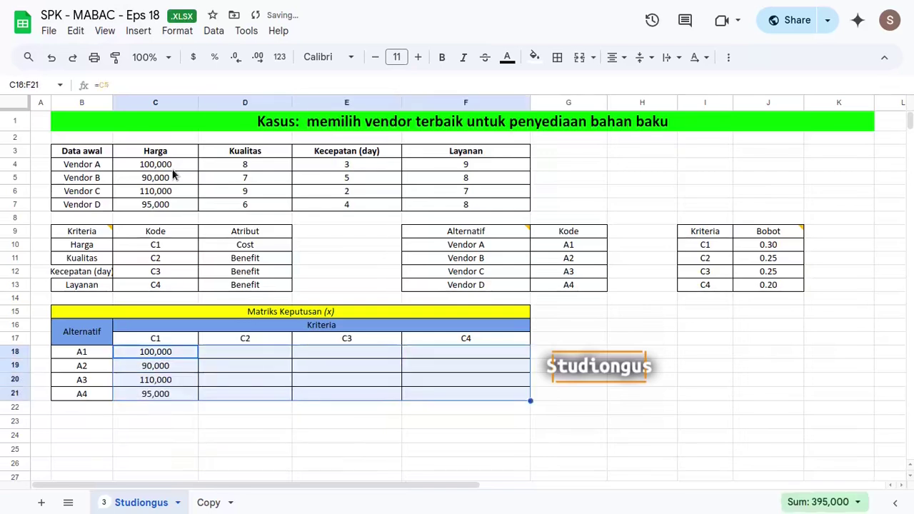
{"action": "key", "text": "ctrl+r"}
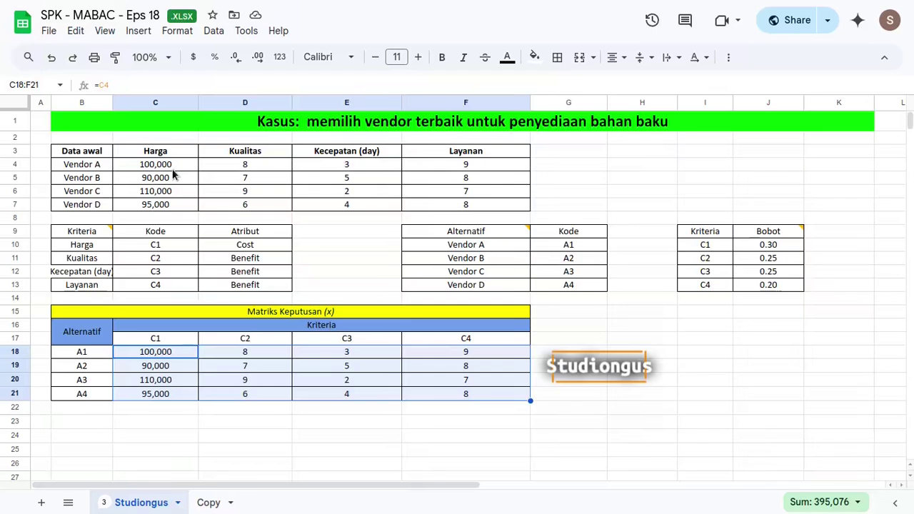
Step: Look over the filled Matriks Keputusan table and its values for all alternatives
{"action": "left_click_drag", "start_coordinate": [72, 311], "coordinate": [387, 398]}
{"action": "left_click_drag", "start_coordinate": [173, 353], "coordinate": [372, 381]}
{"action": "left_click_drag", "start_coordinate": [450, 390], "coordinate": [462, 398]}
{"action": "left_click", "coordinate": [363, 383]}
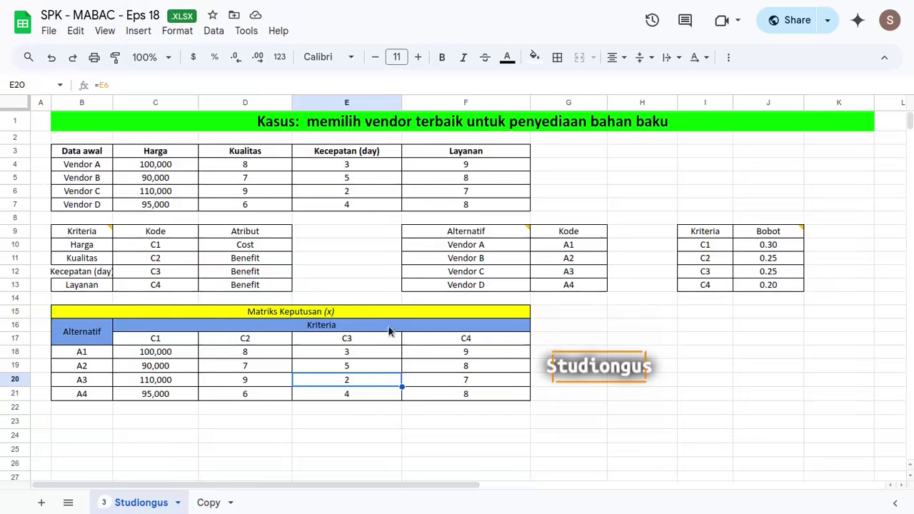
Step: Fill the Atribut row of the Normalisasi Matriks Keputusan table by entering =TRANSPOSE(D10:D13) in C36
{"action": "scroll", "coordinate": [393, 328], "scroll_direction": "down", "scroll_amount": 6}
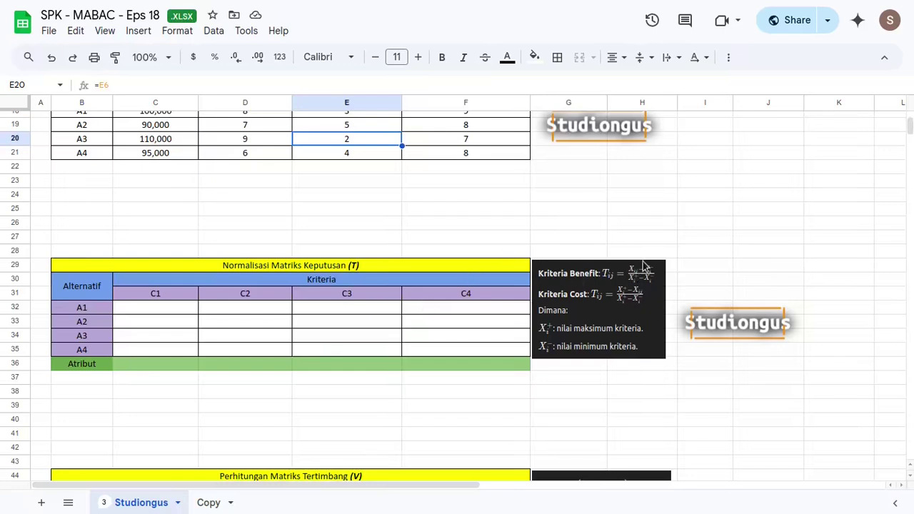
{"action": "left_click", "coordinate": [461, 268]}
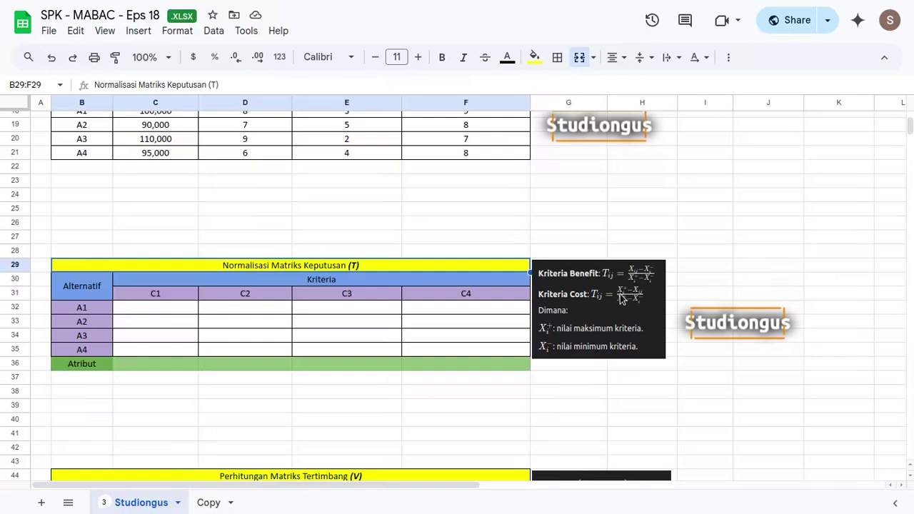
{"action": "left_click", "coordinate": [164, 310]}
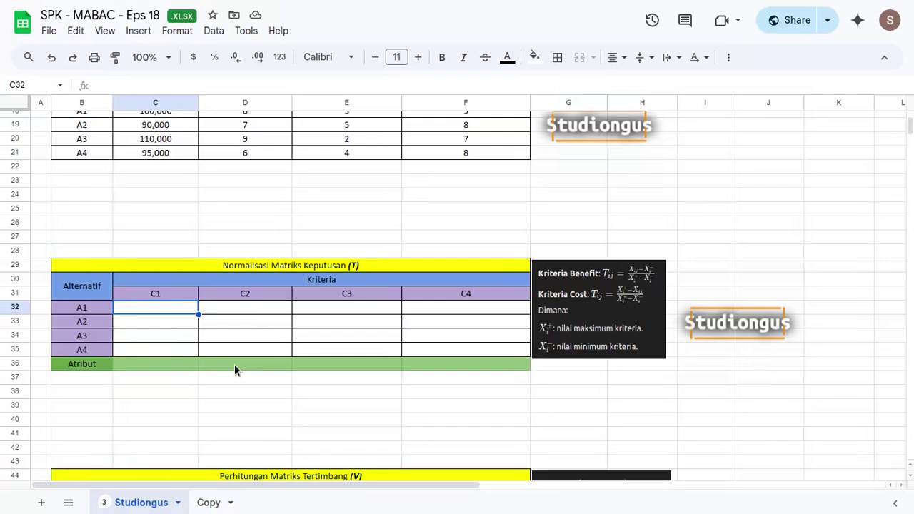
{"action": "left_click", "coordinate": [148, 368]}
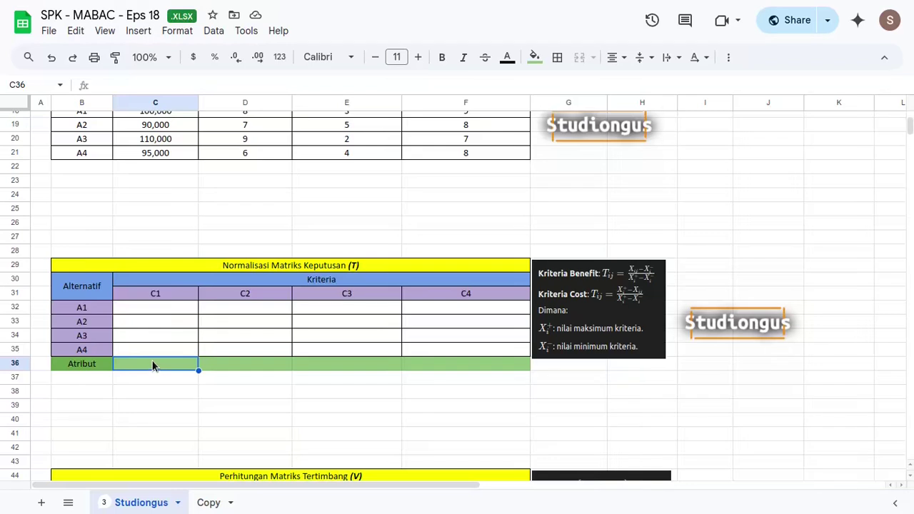
{"action": "type", "text": "="}
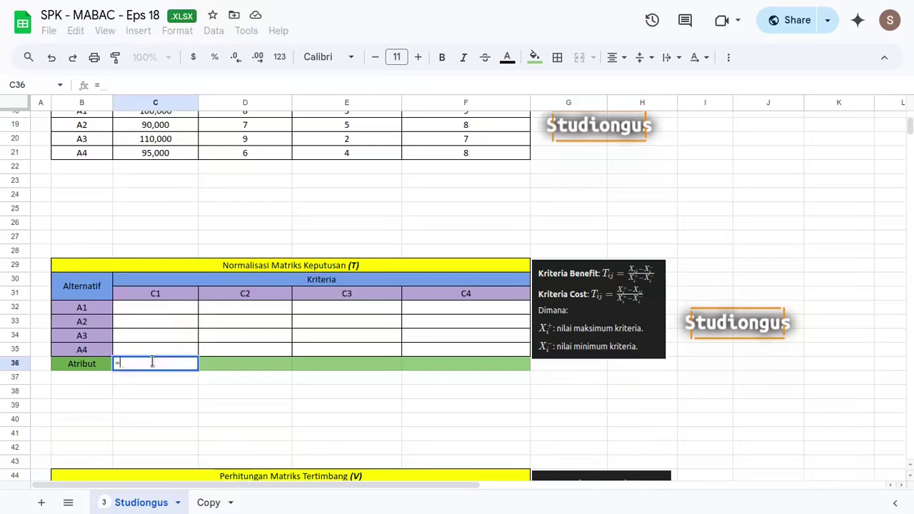
{"action": "type", "text": "transp"}
{"action": "key", "text": "Tab"}
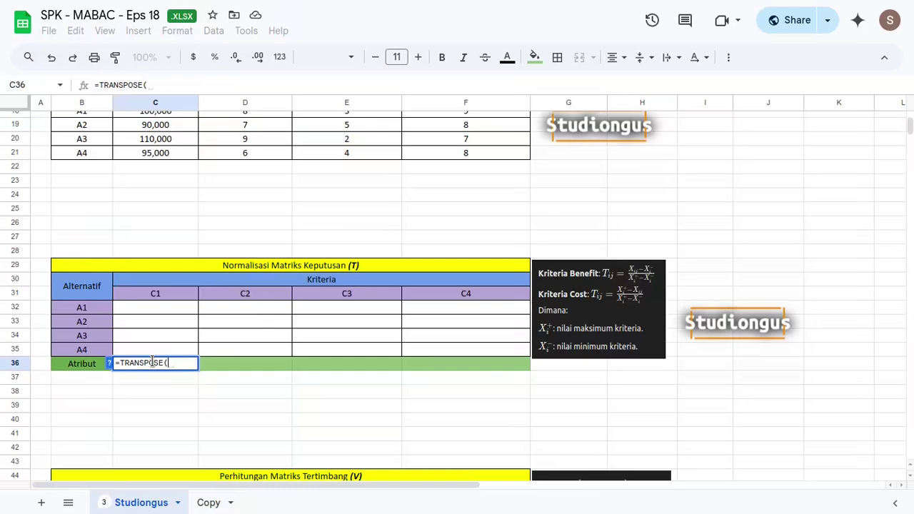
{"action": "scroll", "coordinate": [307, 302], "scroll_direction": "up", "scroll_amount": 4}
{"action": "left_click_drag", "start_coordinate": [247, 165], "coordinate": [261, 210]}
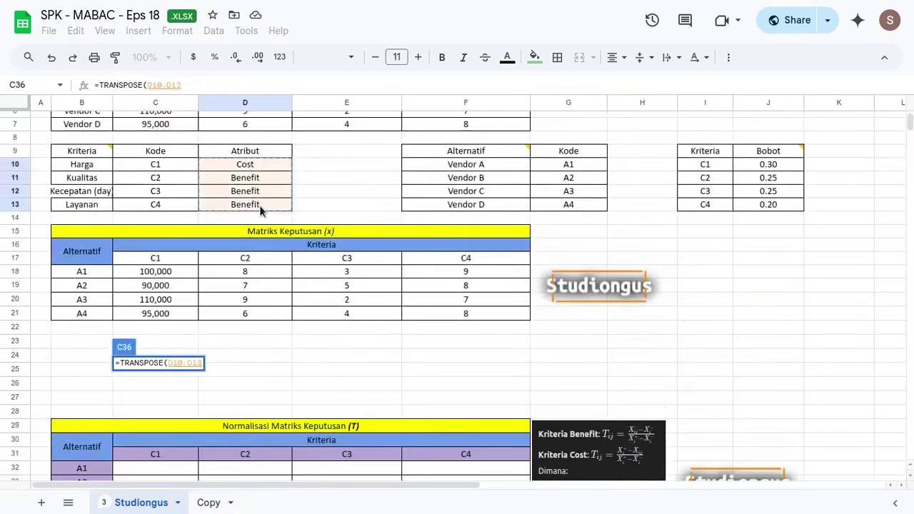
{"action": "key", "text": "Return"}
Step: Begin an IF formula in C32 with the condition C36="Benefit", followed by a comma and a line break
{"action": "scroll", "coordinate": [237, 266], "scroll_direction": "down", "scroll_amount": 2}
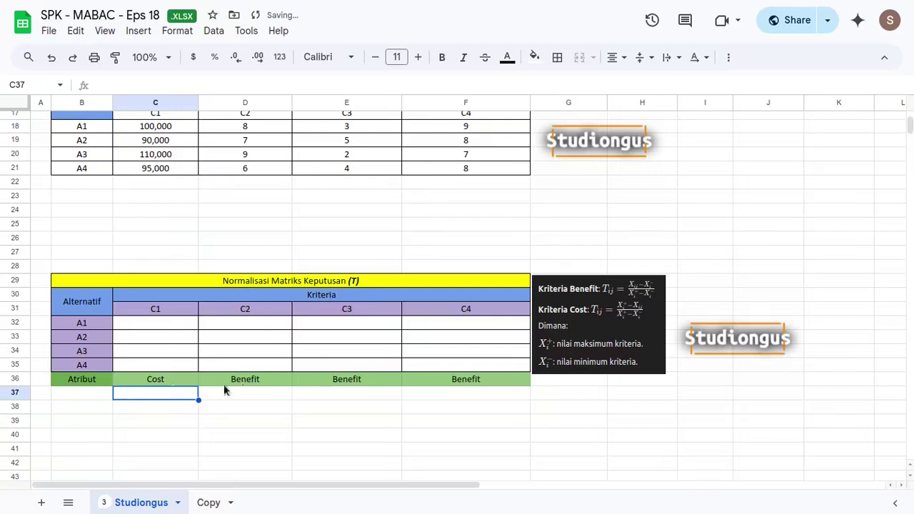
{"action": "left_click", "coordinate": [157, 322]}
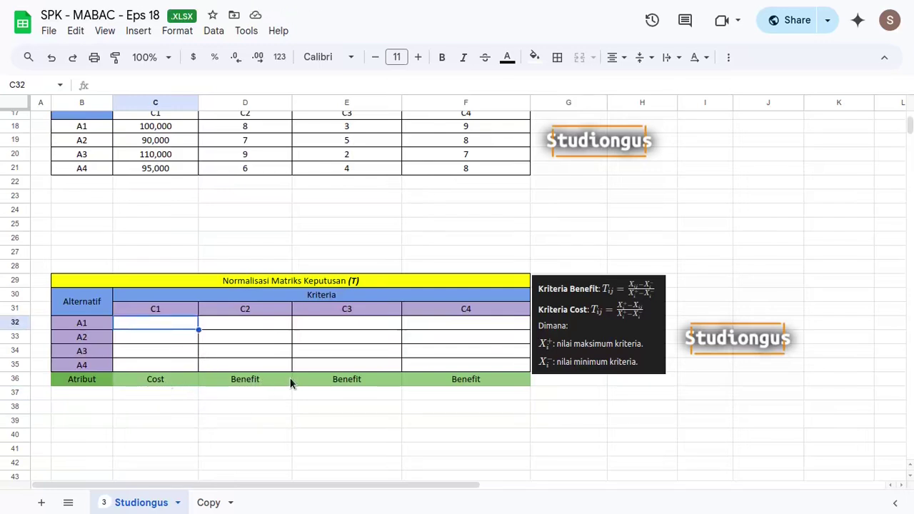
{"action": "type", "text": "="}
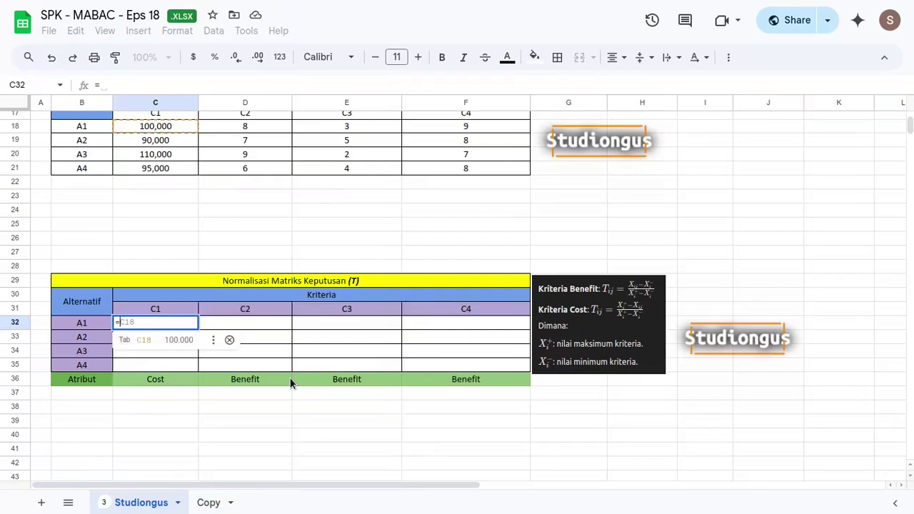
{"action": "type", "text": "IF("}
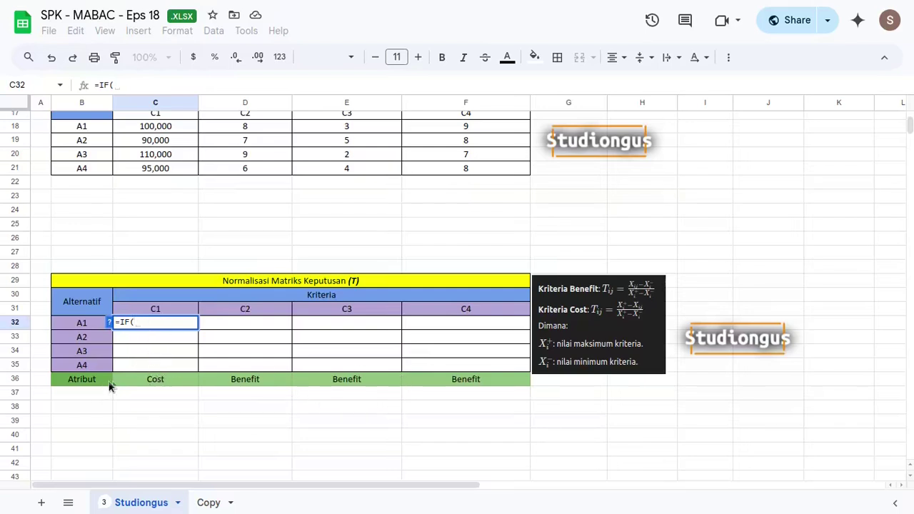
{"action": "left_click", "coordinate": [182, 379]}
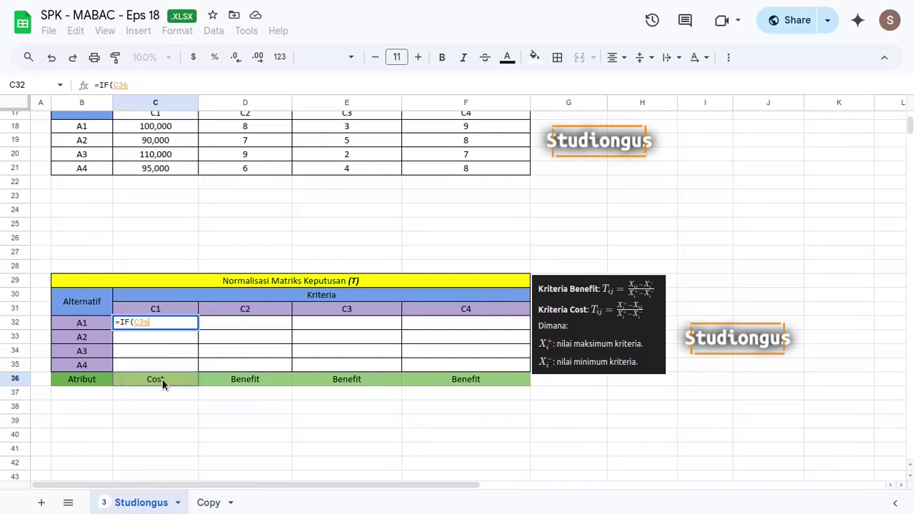
{"action": "type", "text": "=Benefit"}
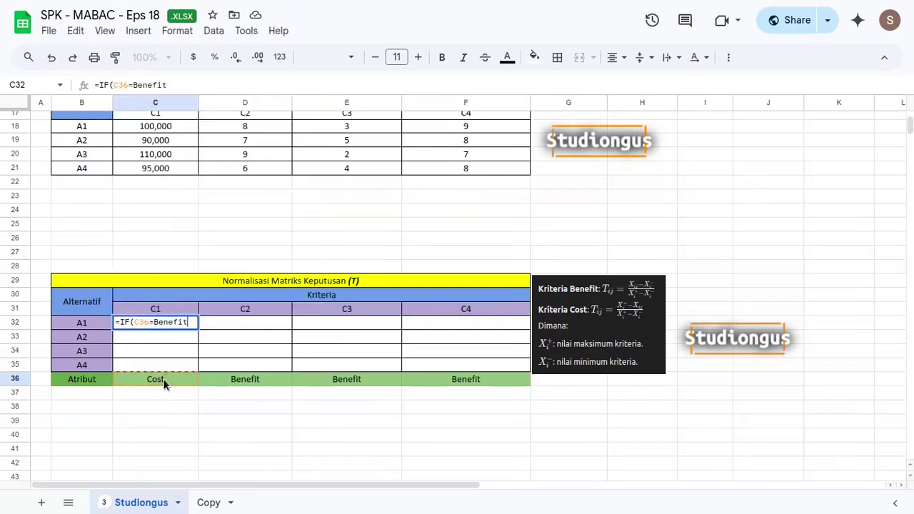
{"action": "type", "text": "\""}
{"action": "key", "text": "Left"}
{"action": "key", "text": "Left"}
{"action": "key", "text": "Left"}
{"action": "key", "text": "Left"}
{"action": "key", "text": "Left"}
{"action": "key", "text": "Left"}
{"action": "key", "text": "Left"}
{"action": "key", "text": "Left"}
{"action": "type", "text": "\""}
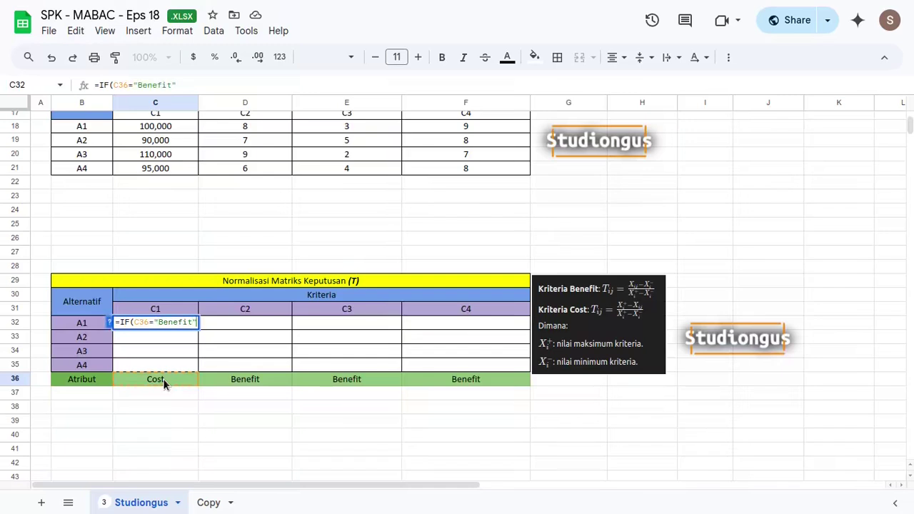
{"action": "type", "text": ","}
{"action": "key", "text": "ctrl+Return"}
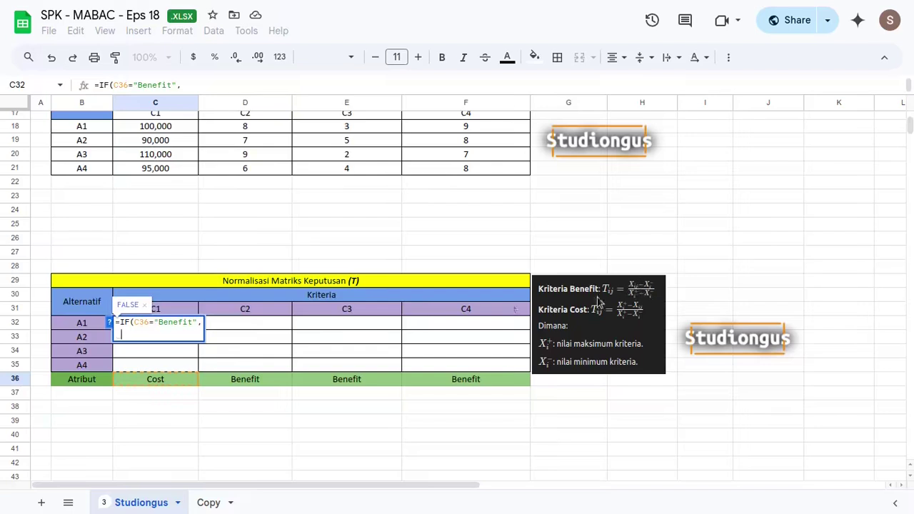
Step: Add the benefit numerator (C18-MIN(C18:C21)) and a division sign on the second line of C32's formula
{"action": "scroll", "coordinate": [363, 253], "scroll_direction": "up", "scroll_amount": 2}
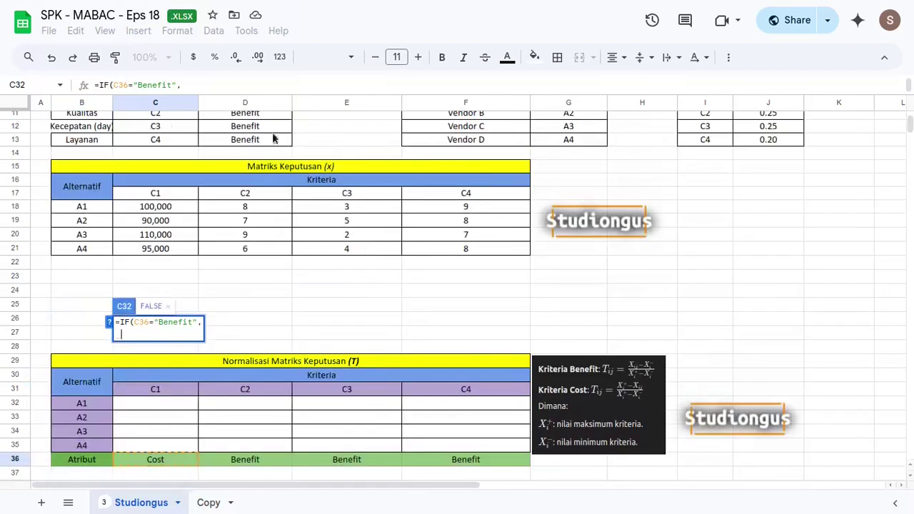
{"action": "left_click", "coordinate": [161, 213]}
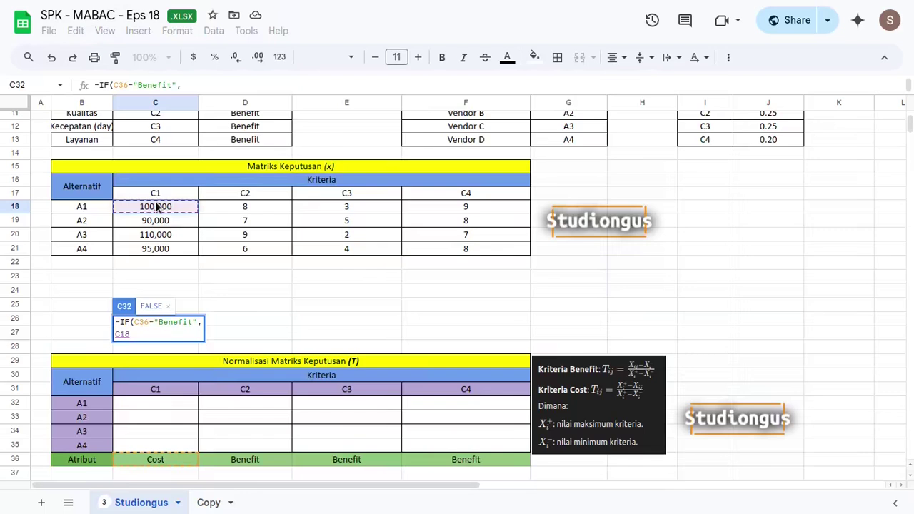
{"action": "scroll", "coordinate": [300, 268], "scroll_direction": "down", "scroll_amount": 2}
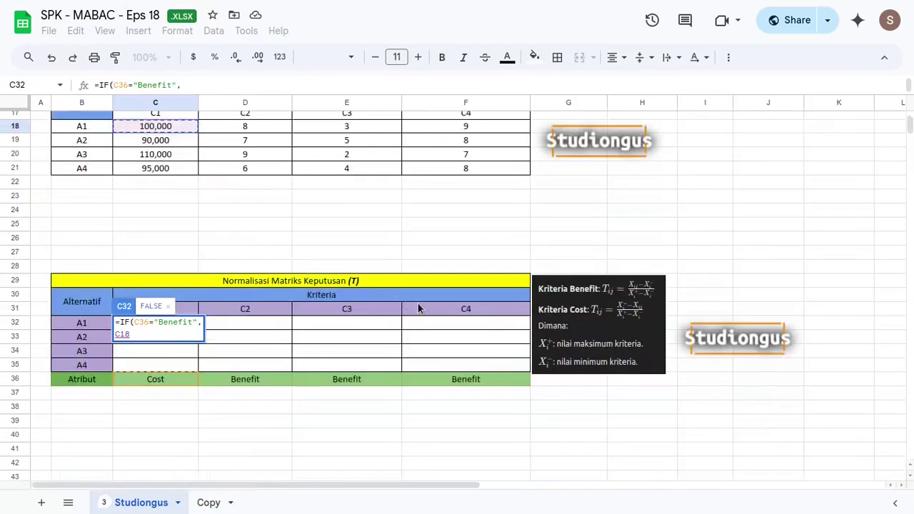
{"action": "key", "text": "BackSpace"}
{"action": "key", "text": "BackSpace"}
{"action": "key", "text": "BackSpace"}
{"action": "type", "text": "("}
{"action": "scroll", "coordinate": [410, 390], "scroll_direction": "up", "scroll_amount": 2}
{"action": "left_click", "coordinate": [153, 207]}
{"action": "scroll", "coordinate": [307, 293], "scroll_direction": "down", "scroll_amount": 2}
{"action": "type", "text": "-"}
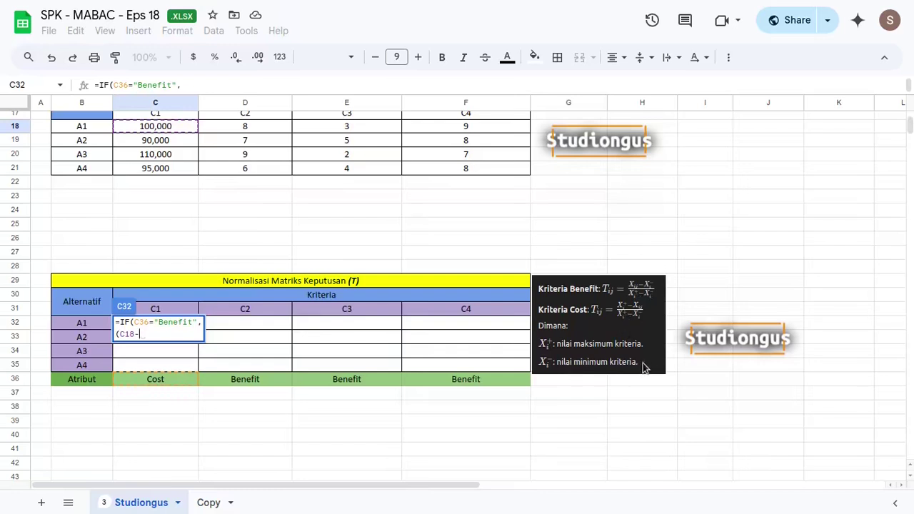
{"action": "scroll", "coordinate": [143, 277], "scroll_direction": "up", "scroll_amount": 2}
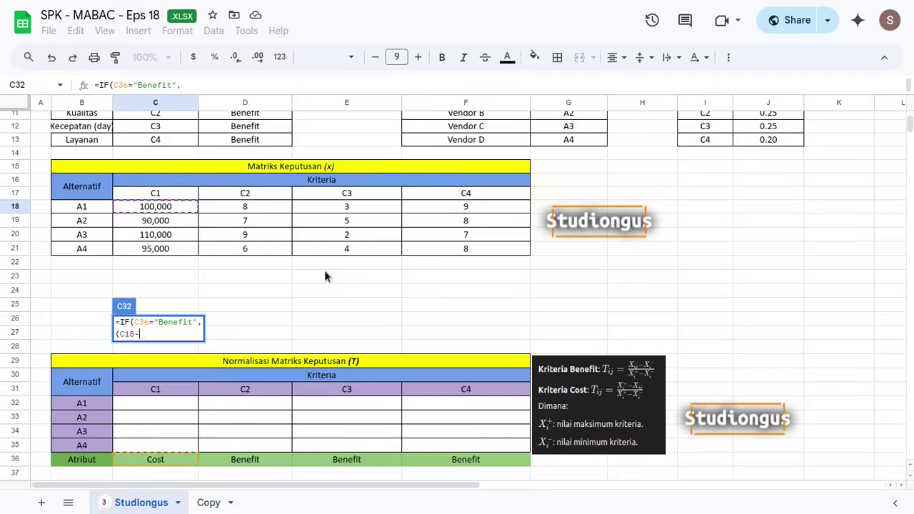
{"action": "type", "text": "min"}
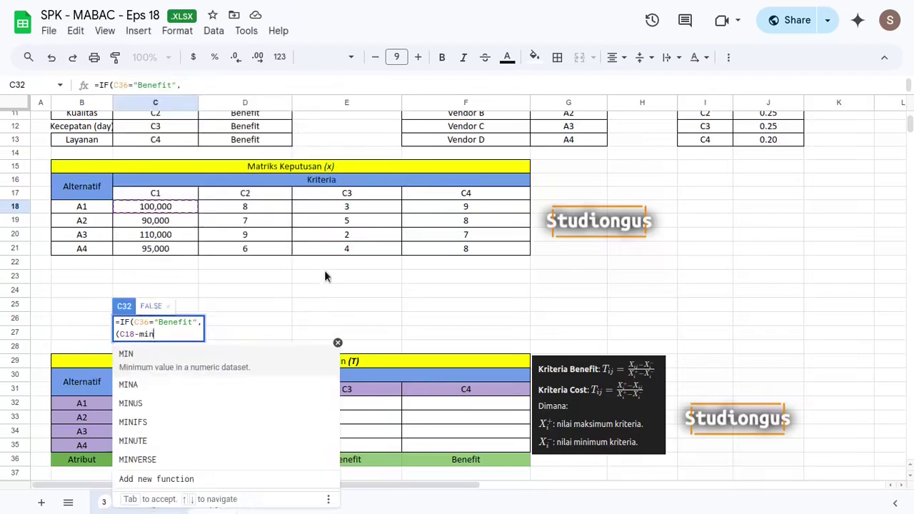
{"action": "key", "text": "Tab"}
{"action": "left_click_drag", "start_coordinate": [163, 208], "coordinate": [170, 248]}
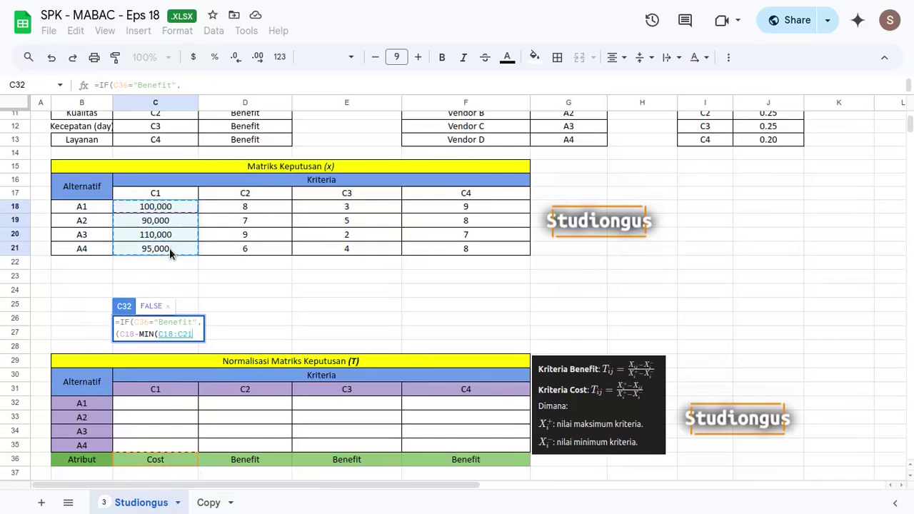
{"action": "type", "text": "))/"}
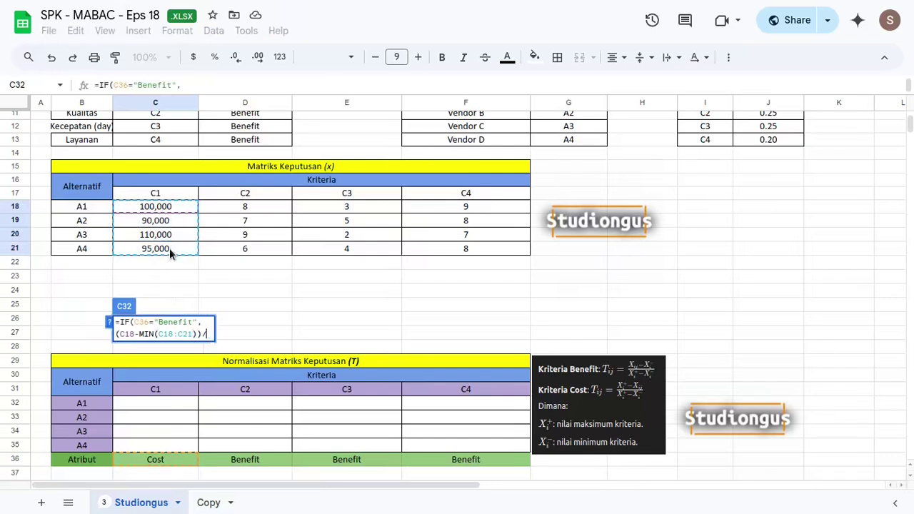
Step: Add the benefit denominator (MAX(C18:C21)-MIN(C18:C21)) to C32's formula and enter it
{"action": "type", "text": "(MAX("}
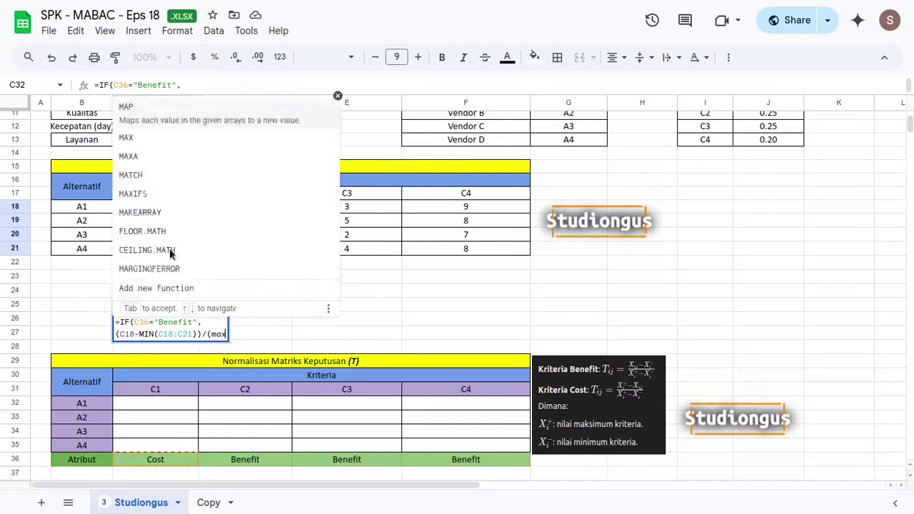
{"action": "left_click_drag", "start_coordinate": [169, 206], "coordinate": [170, 245]}
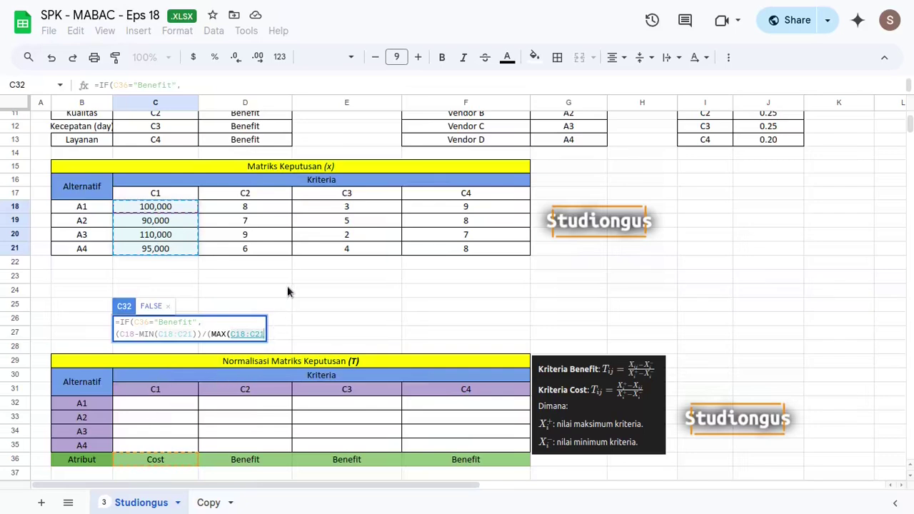
{"action": "type", "text": ")-min"}
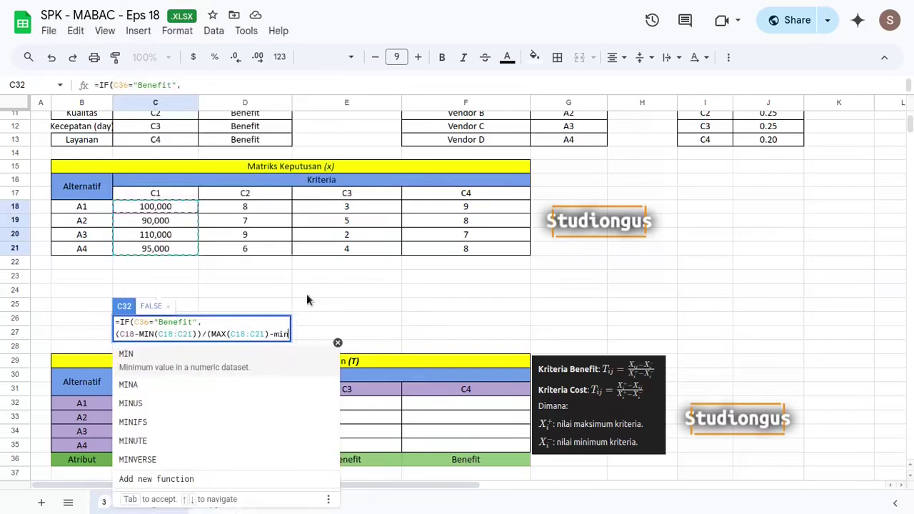
{"action": "key", "text": "Tab"}
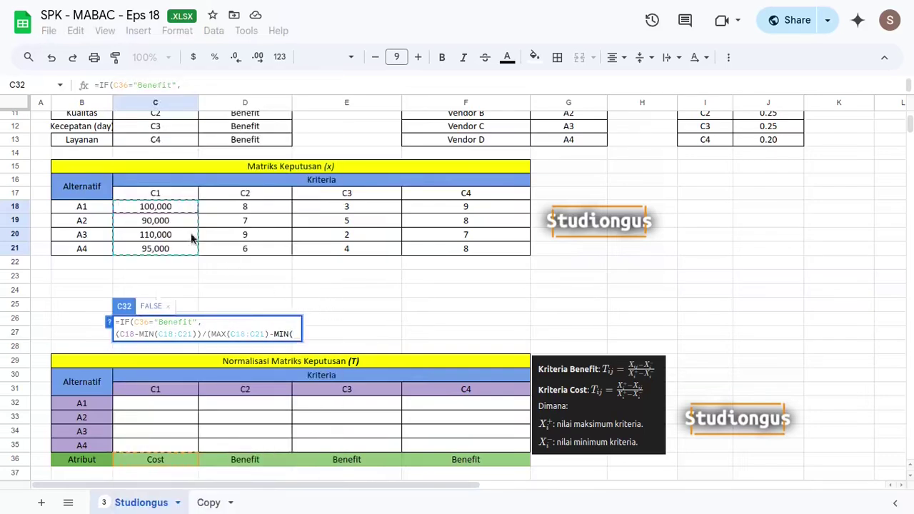
{"action": "left_click_drag", "start_coordinate": [178, 205], "coordinate": [184, 249]}
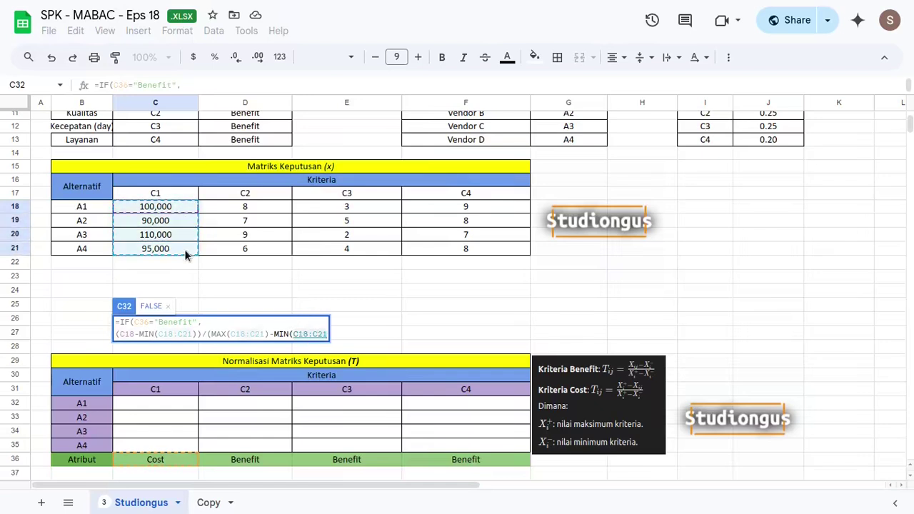
{"action": "type", "text": "))"}
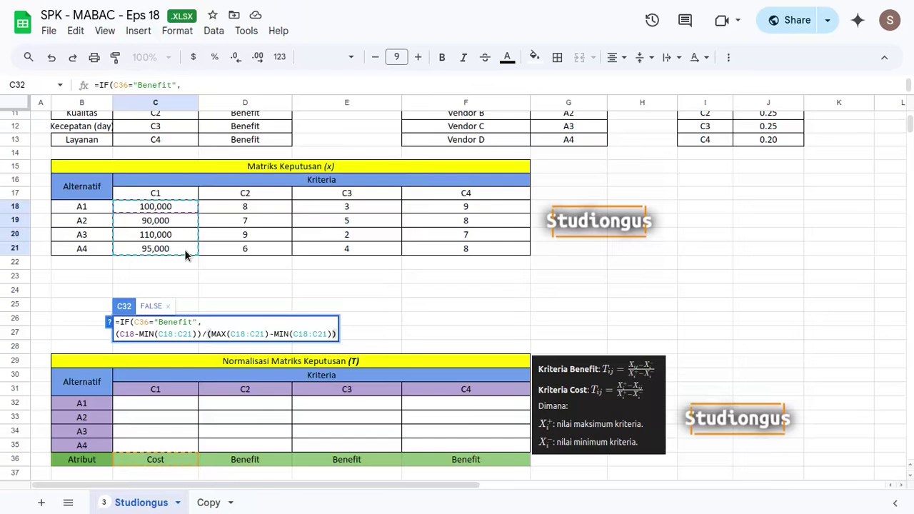
{"action": "key", "text": "Return"}
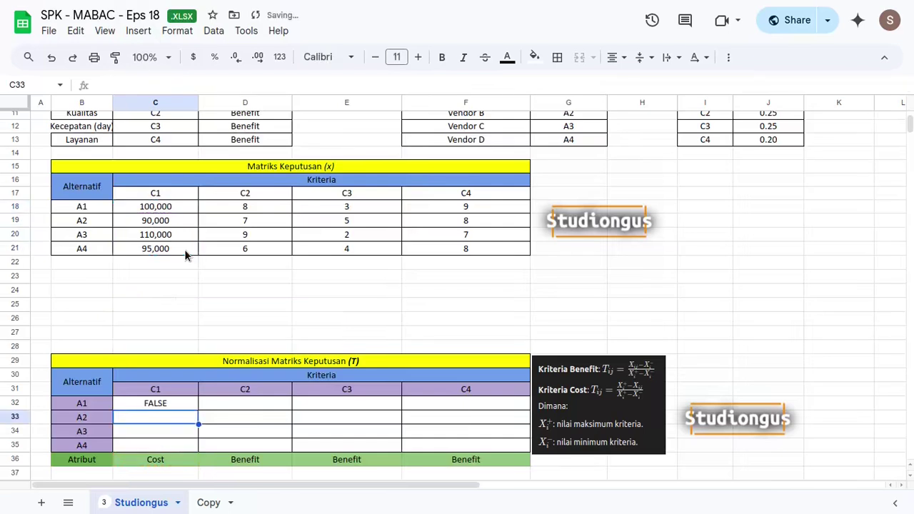
Step: Reopen C32's IF formula and replace its final closing parenthesis with a comma and a line break
{"action": "double_click", "coordinate": [155, 406]}
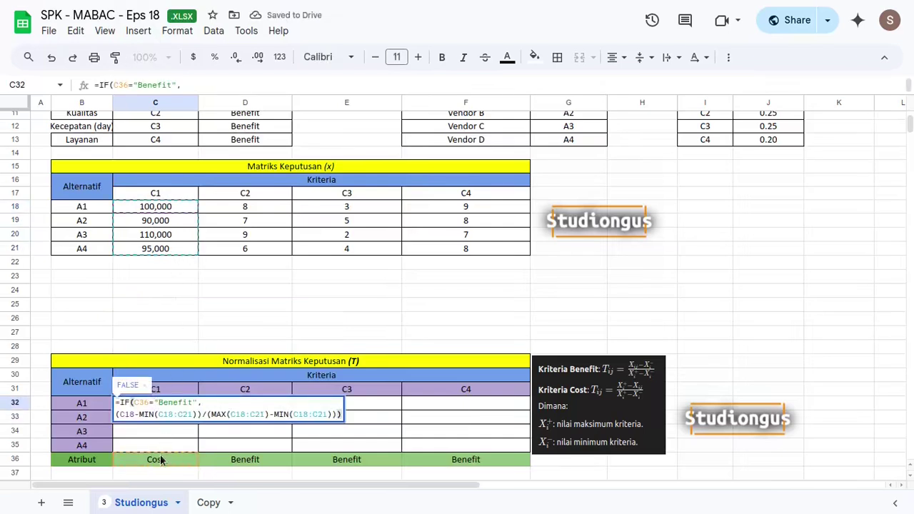
{"action": "key", "text": "BackSpace"}
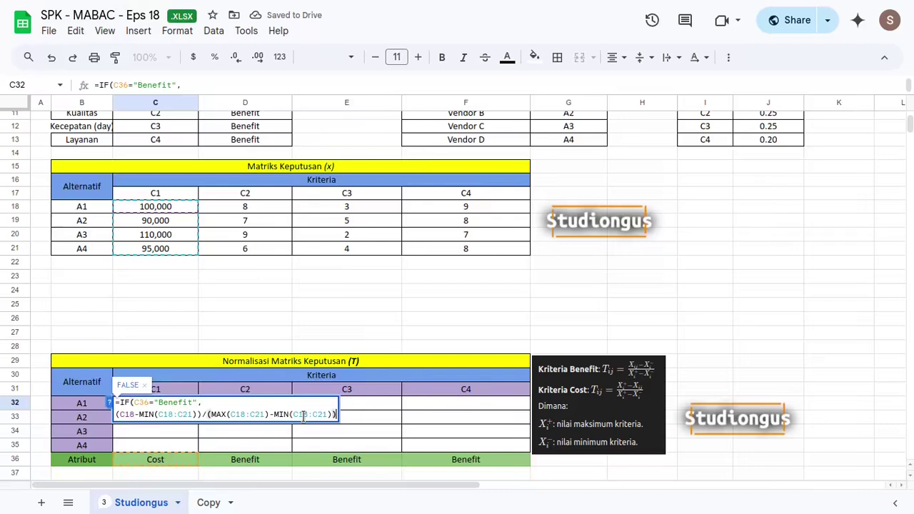
{"action": "type", "text": ","}
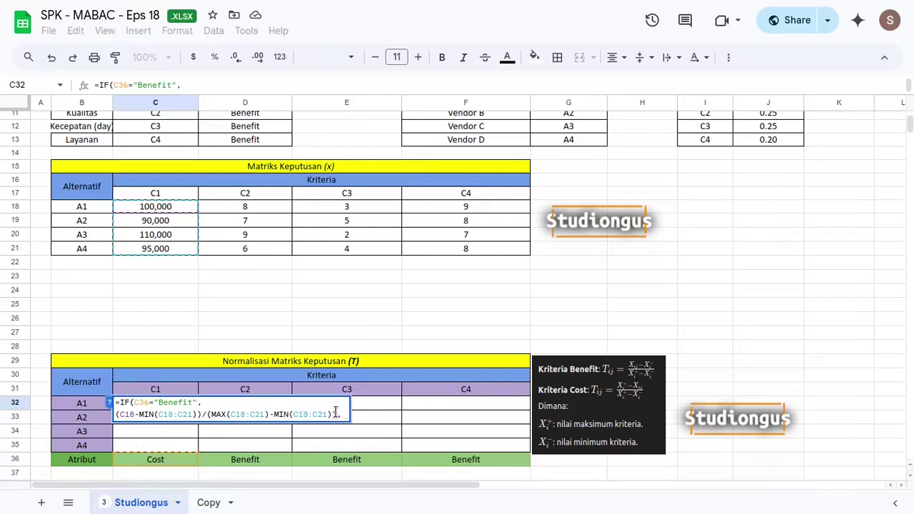
{"action": "key", "text": "ctrl+Return"}
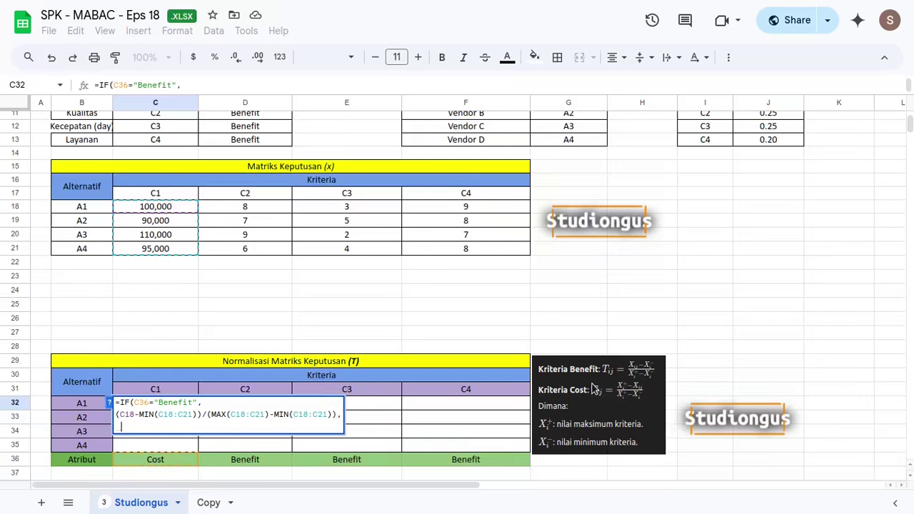
Step: Add the cost numerator (MAX(C18:C21)-C18) on the third line of C32's formula
{"action": "type", "text": "(m"}
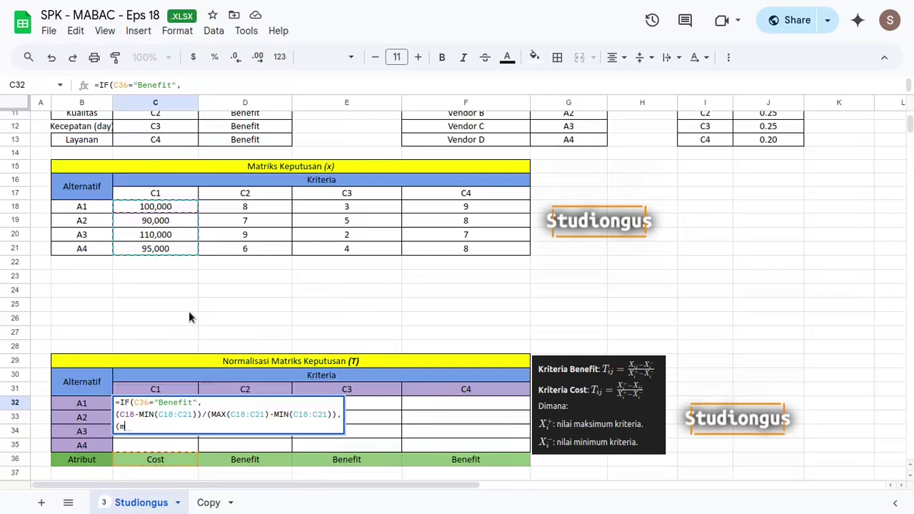
{"action": "type", "text": "ax("}
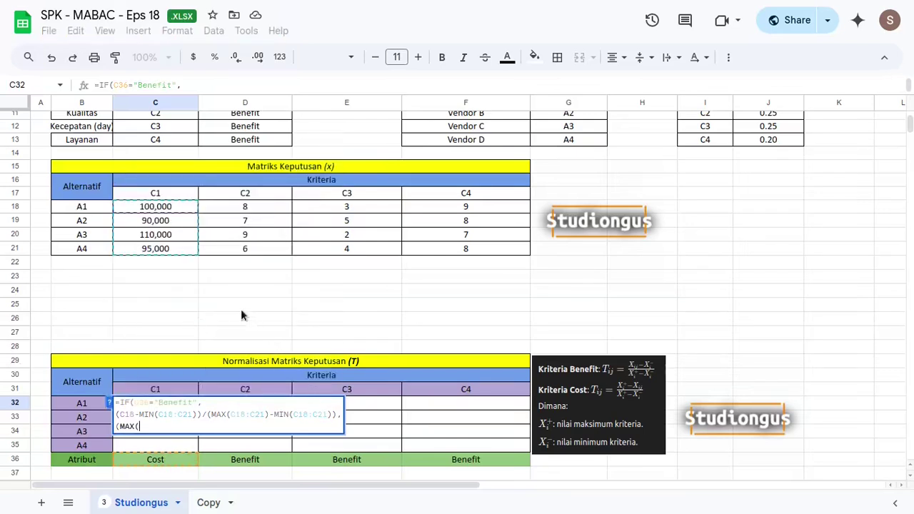
{"action": "left_click_drag", "start_coordinate": [172, 210], "coordinate": [165, 259]}
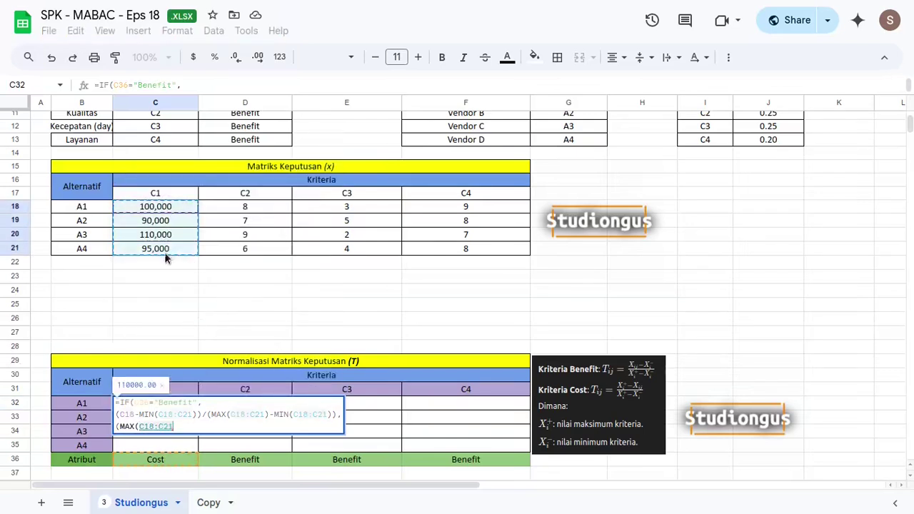
{"action": "type", "text": ")"}
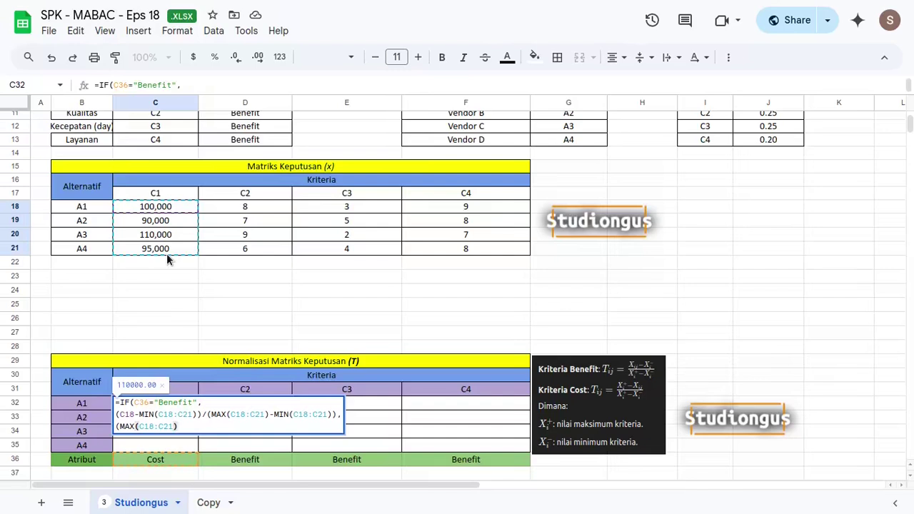
{"action": "type", "text": "-"}
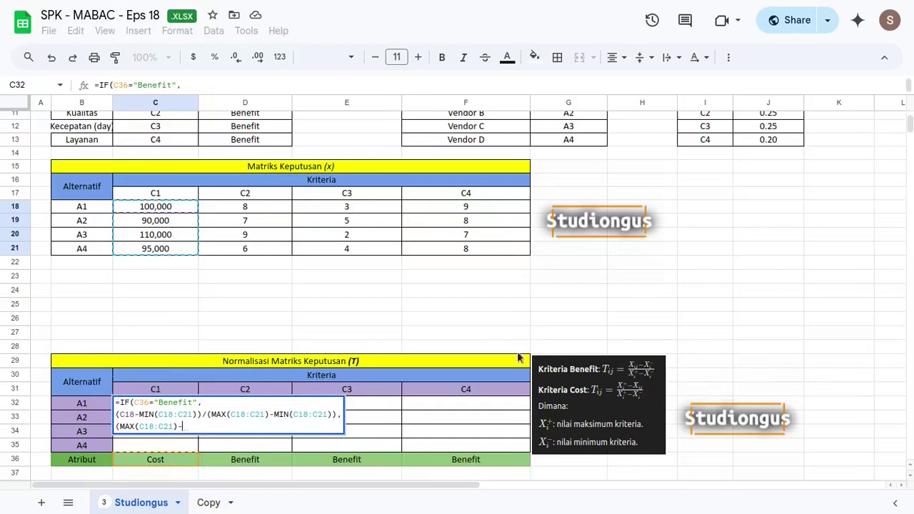
{"action": "left_click", "coordinate": [152, 211]}
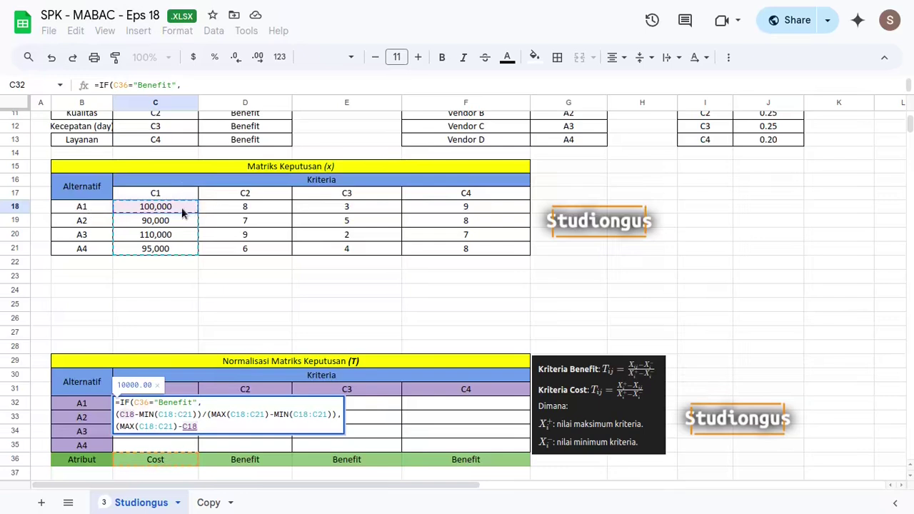
{"action": "type", "text": ")"}
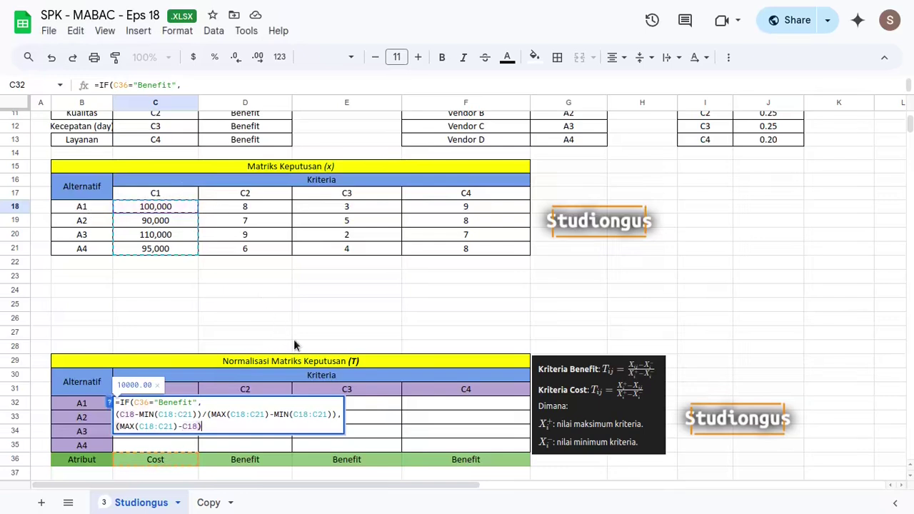
Step: Divide the cost numerator by a copy of the benefit denominator (MAX(C18:C21)-MIN(C18:C21)), close the IF on a new line and enter it
{"action": "type", "text": "/("}
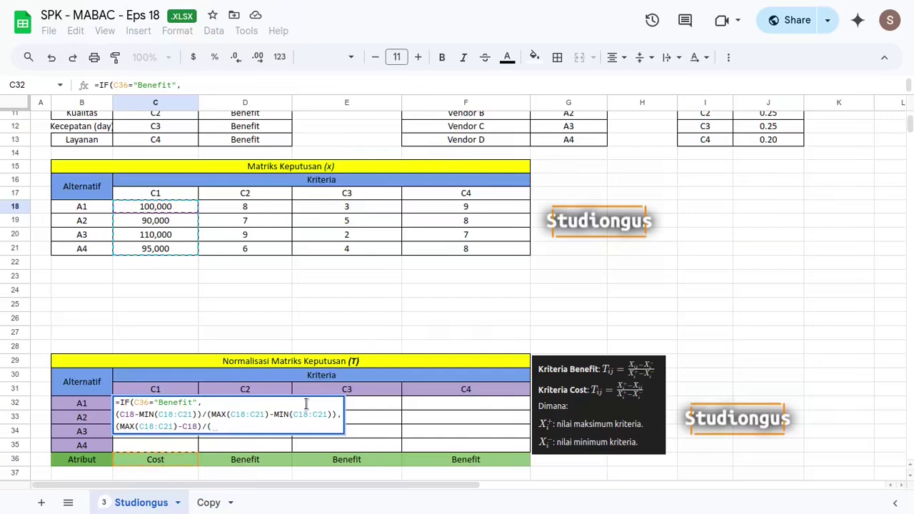
{"action": "left_click_drag", "start_coordinate": [211, 414], "coordinate": [336, 416]}
{"action": "key", "text": "ctrl+c"}
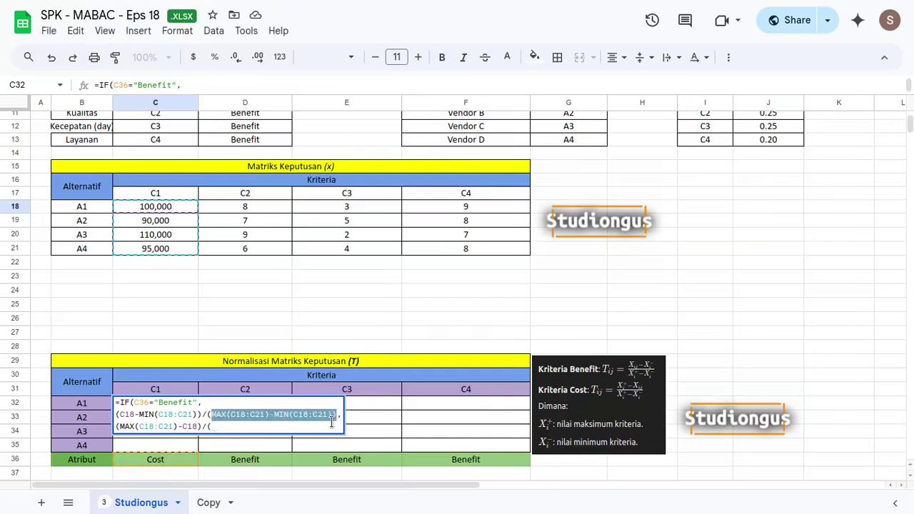
{"action": "left_click", "coordinate": [256, 426]}
{"action": "key", "text": "ctrl+v"}
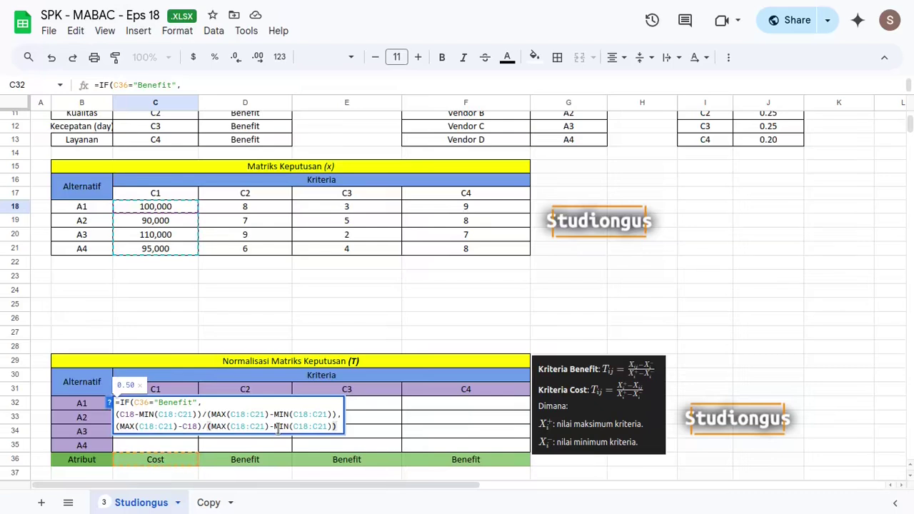
{"action": "key", "text": "alt+Return"}
{"action": "type", "text": ")"}
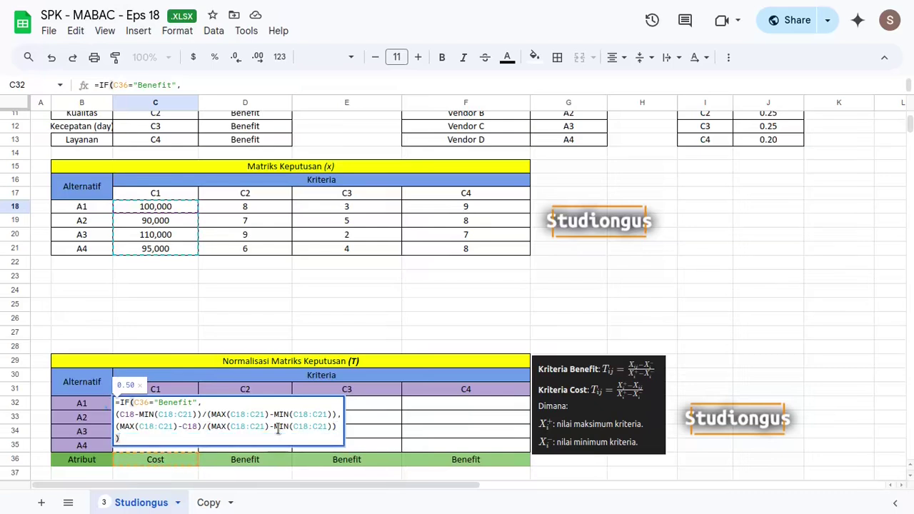
{"action": "key", "text": "Return"}
Step: Lock only the rows of all cell references in C32's formula, as in C$36 and C$18:C$21
{"action": "key", "text": "Up"}
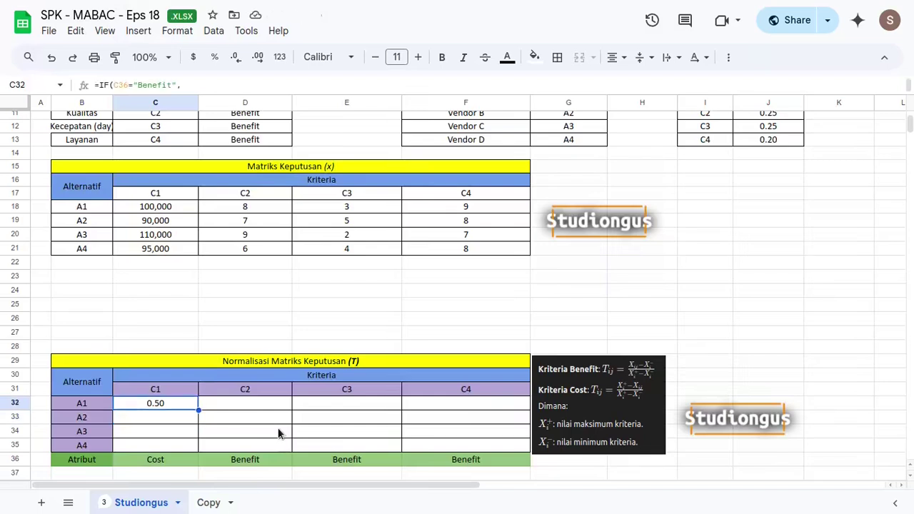
{"action": "key", "text": "F2"}
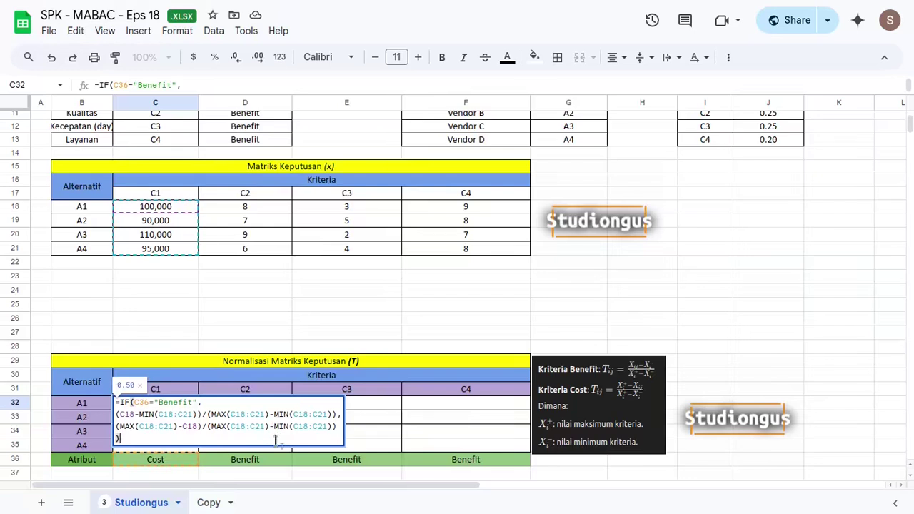
{"action": "left_click_drag", "start_coordinate": [121, 438], "coordinate": [109, 405]}
{"action": "key", "text": "F4"}
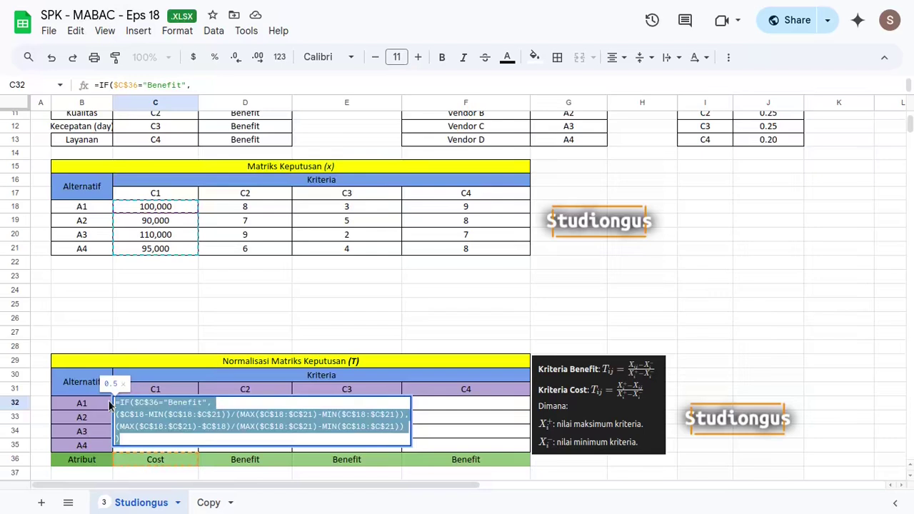
{"action": "key", "text": "F4"}
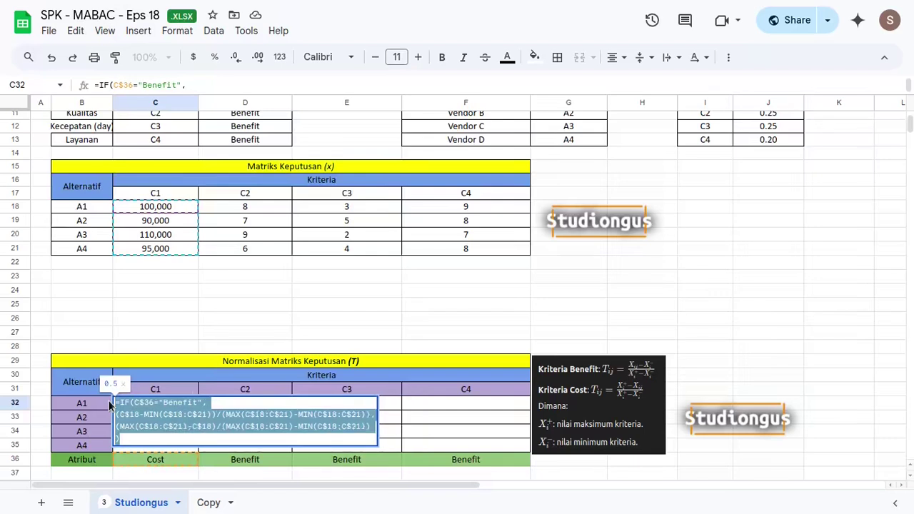
Step: Make both single C$18 references in C32's formula relative again as C18, and enter the formula
{"action": "left_click", "coordinate": [189, 427]}
{"action": "left_click", "coordinate": [131, 415]}
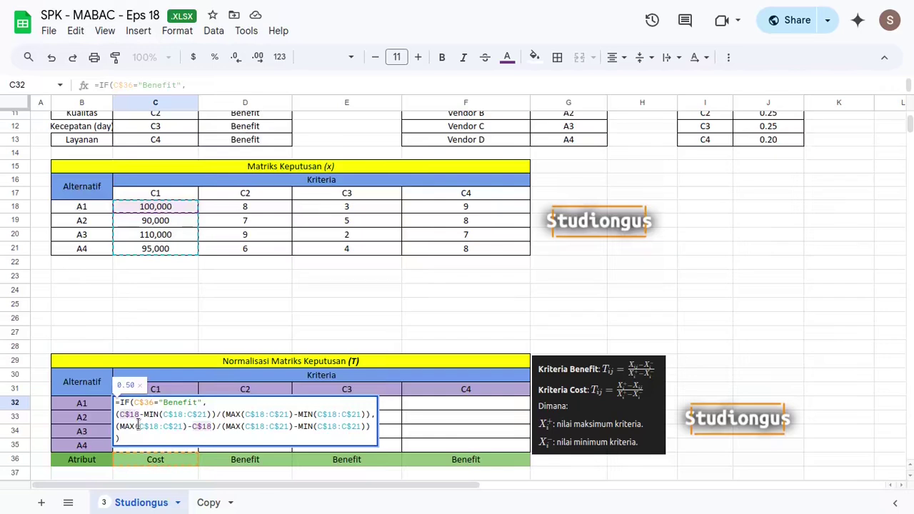
{"action": "key", "text": "BackSpace"}
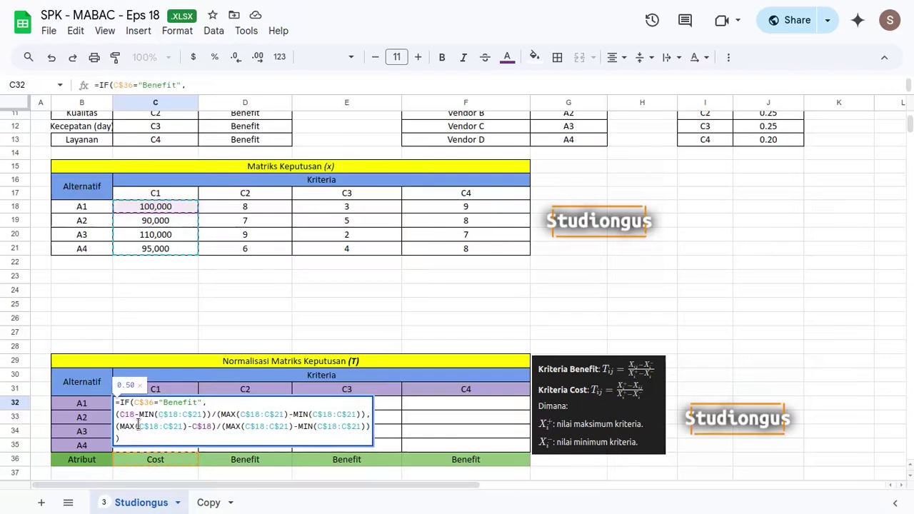
{"action": "left_click", "coordinate": [200, 427]}
{"action": "key", "text": "BackSpace"}
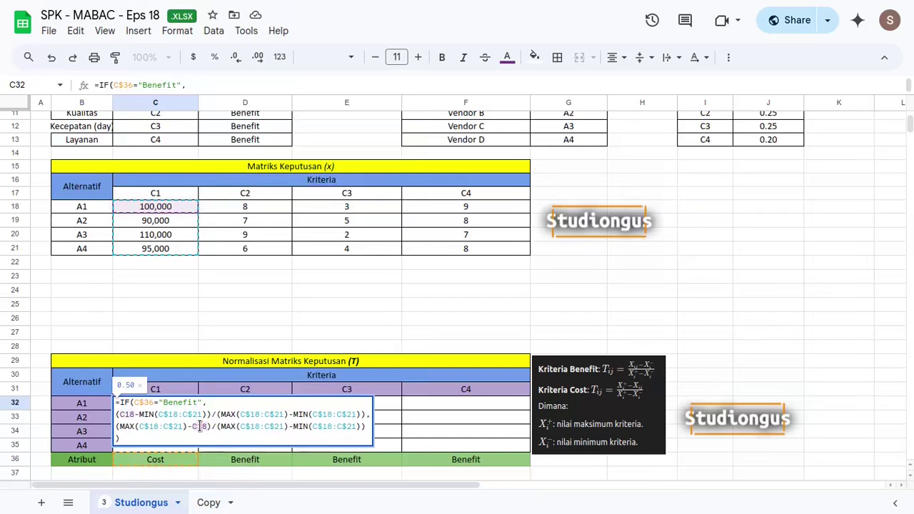
{"action": "key", "text": "Return"}
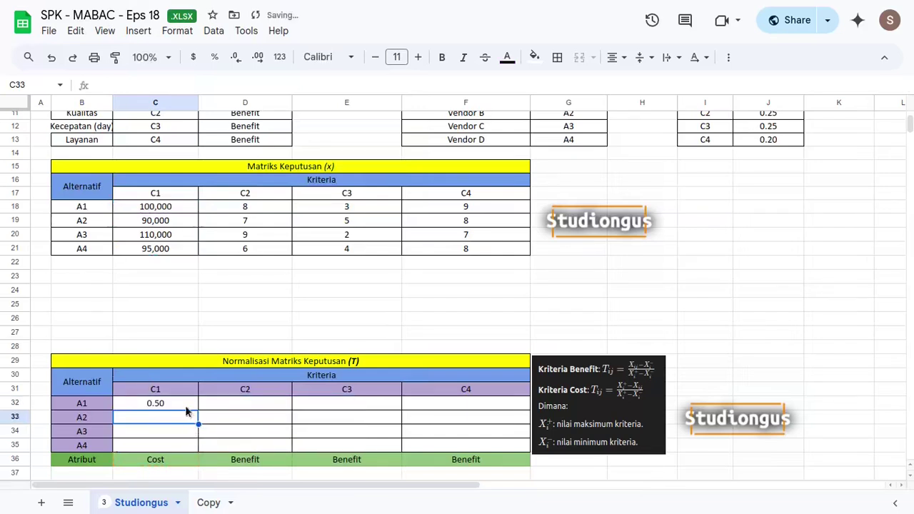
Step: Fill C32's normalisation formula down and across the range C32:F35
{"action": "left_click", "coordinate": [185, 406]}
{"action": "left_click", "coordinate": [447, 444], "text": "shift"}
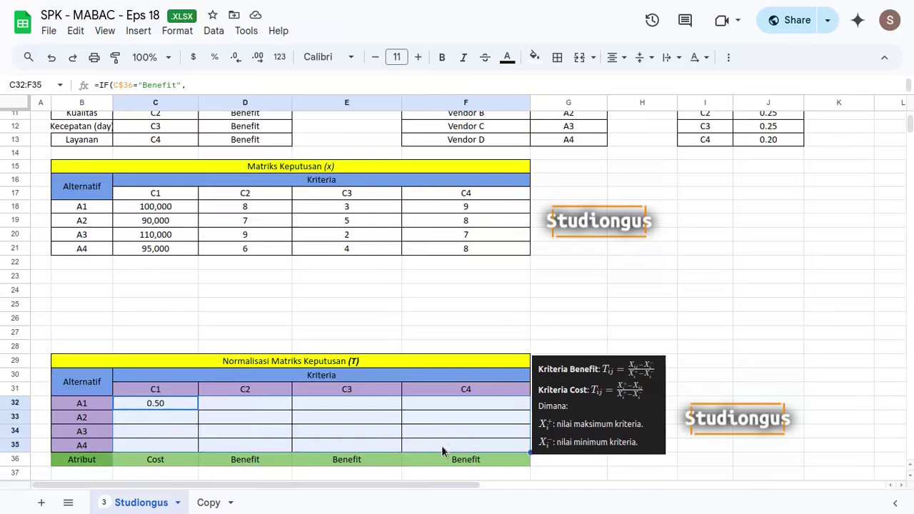
{"action": "key", "text": "ctrl+d"}
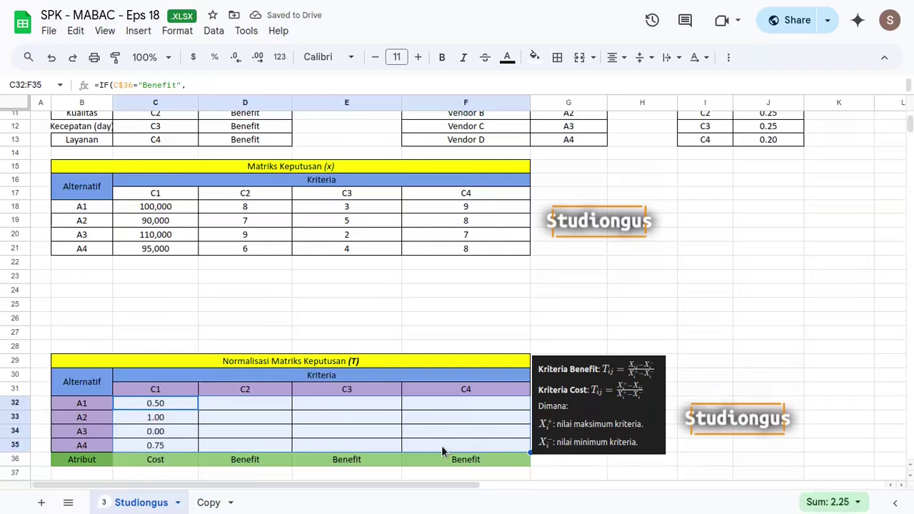
{"action": "key", "text": "ctrl+r"}
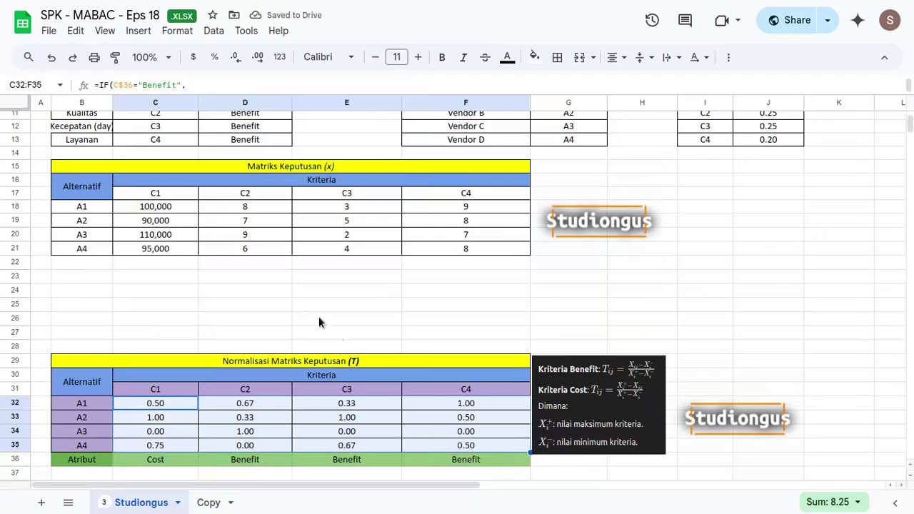
{"action": "left_click", "coordinate": [346, 362]}
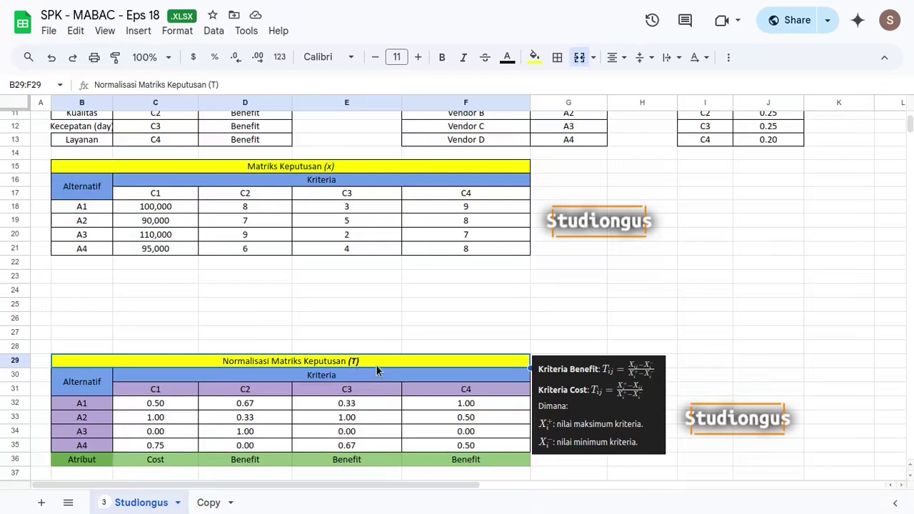
Step: Fill the Bobot row of the weighted matrix from C51 with the transposed criteria weights using =TRANSPOSE(J10:J13)
{"action": "scroll", "coordinate": [383, 332], "scroll_direction": "down", "scroll_amount": 2}
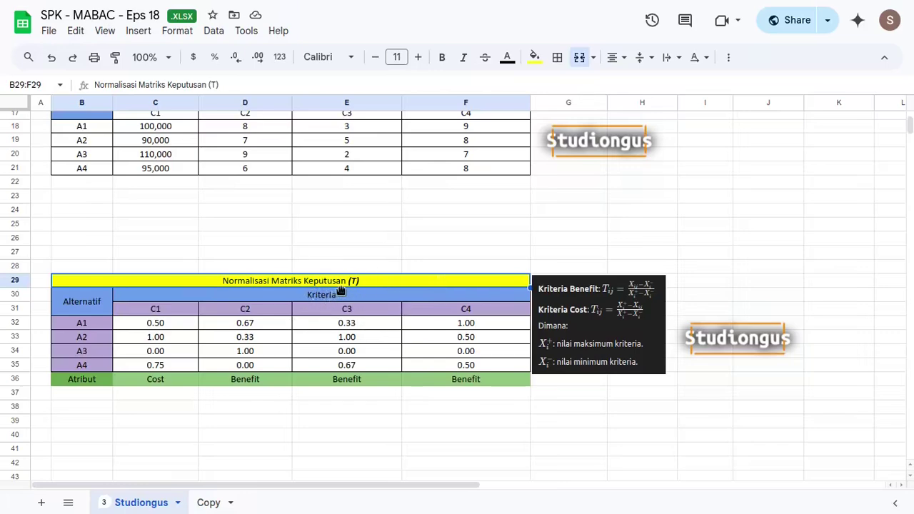
{"action": "scroll", "coordinate": [398, 282], "scroll_direction": "down", "scroll_amount": 6}
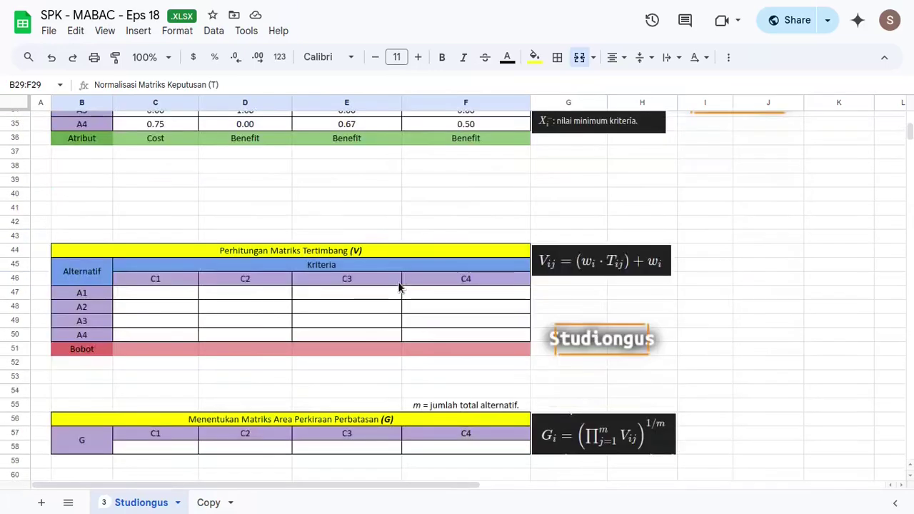
{"action": "left_click", "coordinate": [367, 250]}
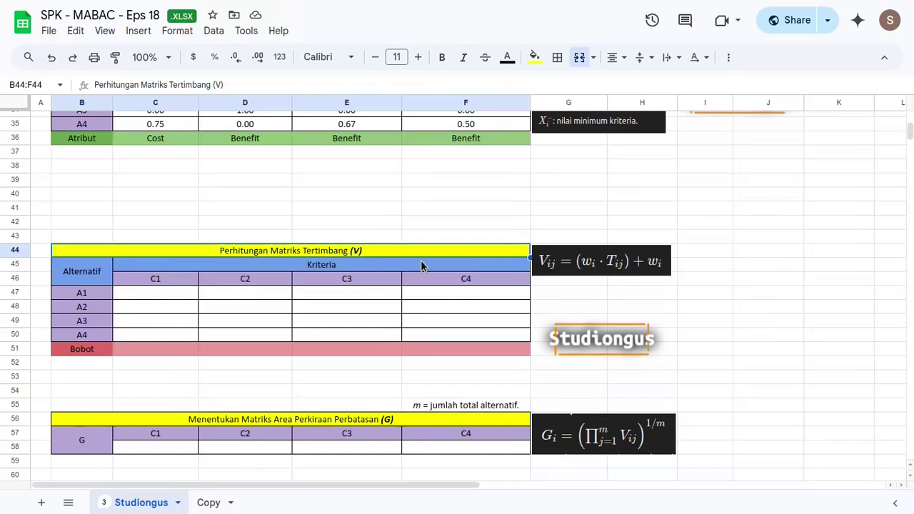
{"action": "left_click", "coordinate": [602, 261]}
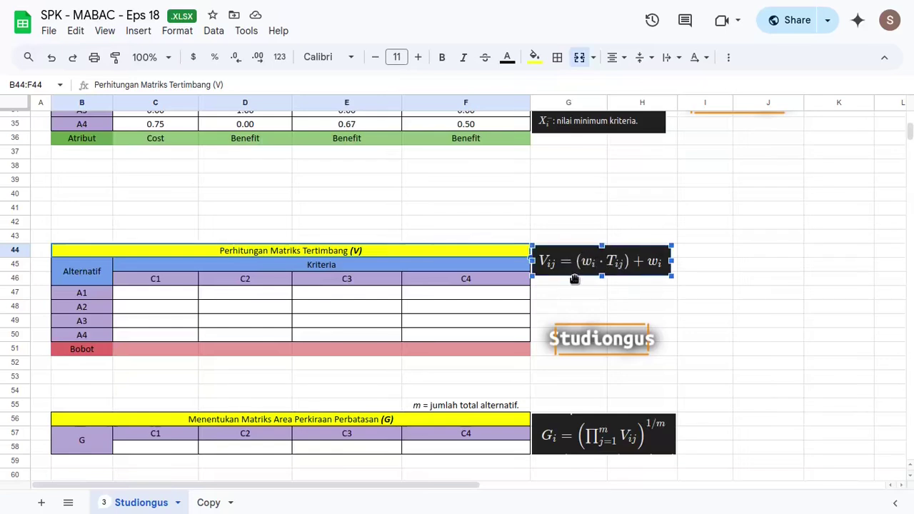
{"action": "left_click", "coordinate": [169, 284]}
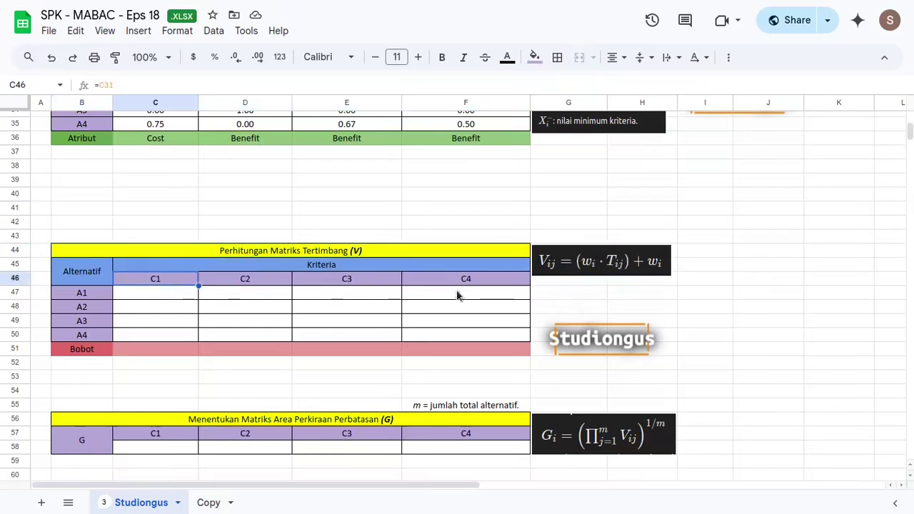
{"action": "left_click", "coordinate": [157, 349]}
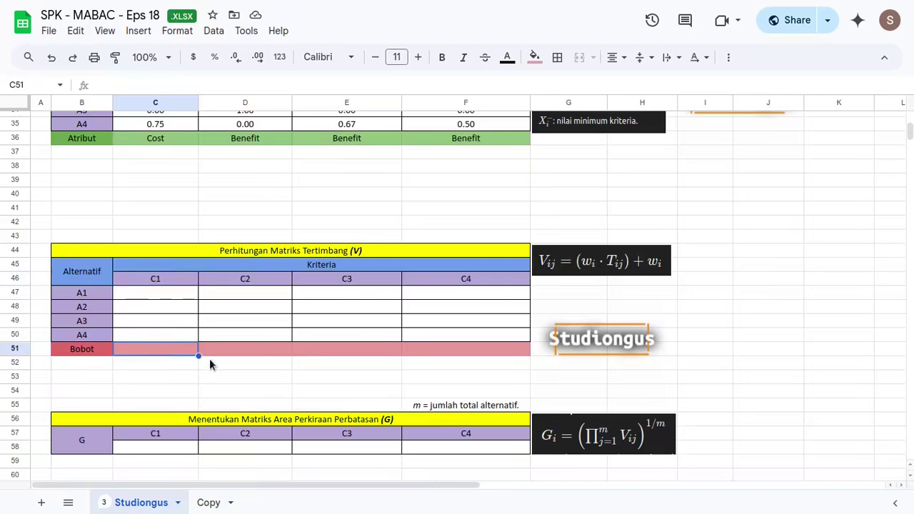
{"action": "type", "text": "=tr"}
{"action": "key", "text": "Tab"}
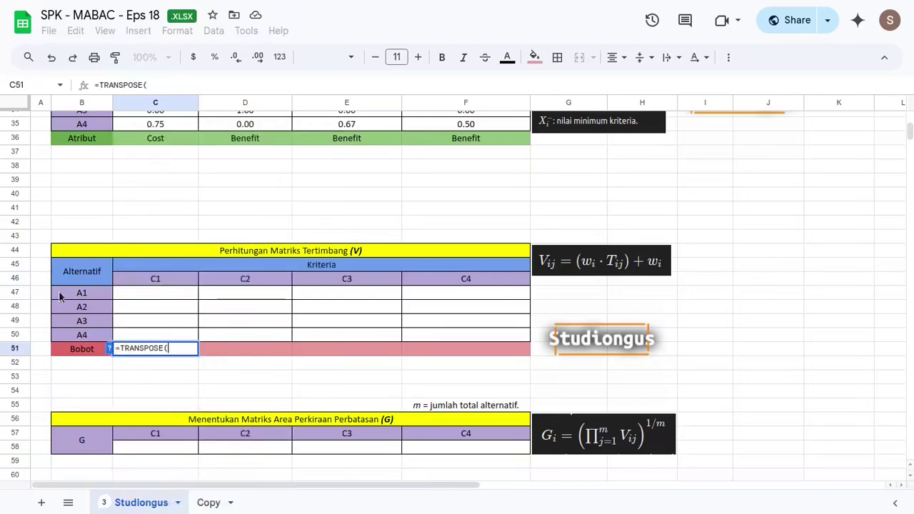
{"action": "scroll", "coordinate": [381, 347], "scroll_direction": "up", "scroll_amount": 10}
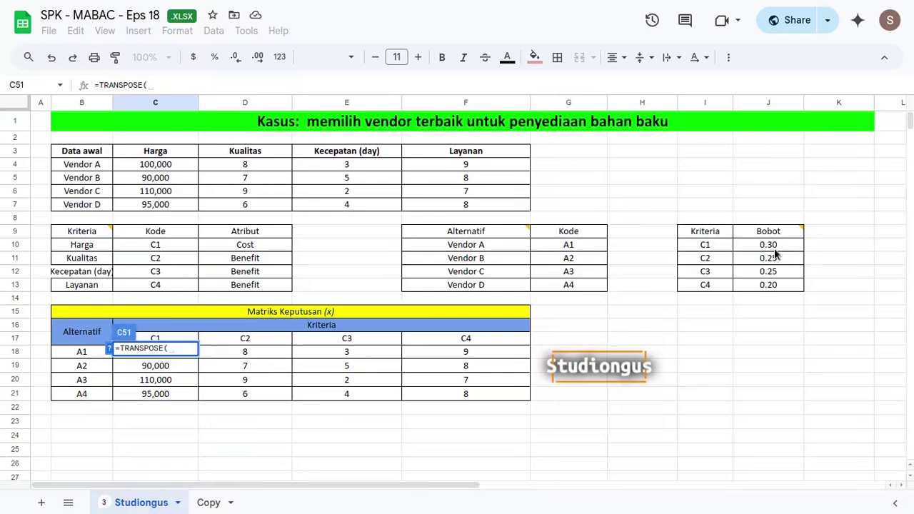
{"action": "left_click_drag", "start_coordinate": [775, 250], "coordinate": [776, 285]}
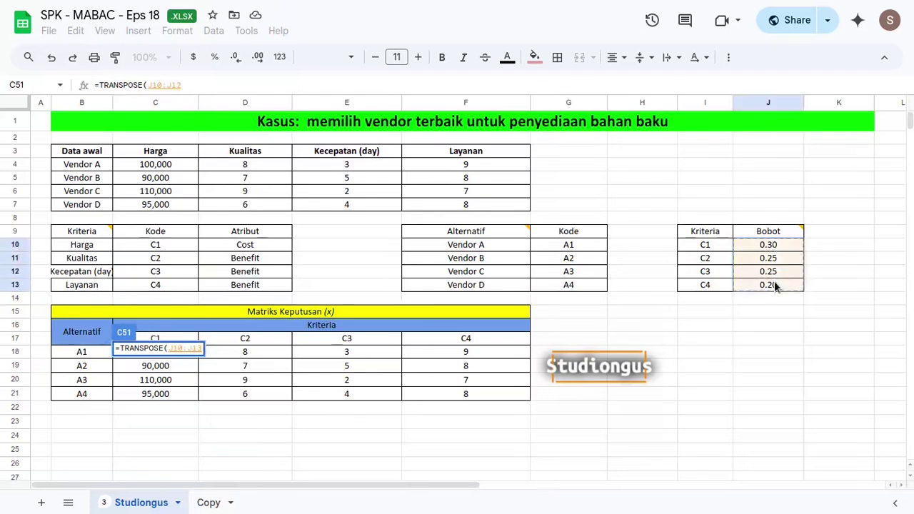
{"action": "key", "text": "Return"}
{"action": "scroll", "coordinate": [604, 314], "scroll_direction": "down", "scroll_amount": 3}
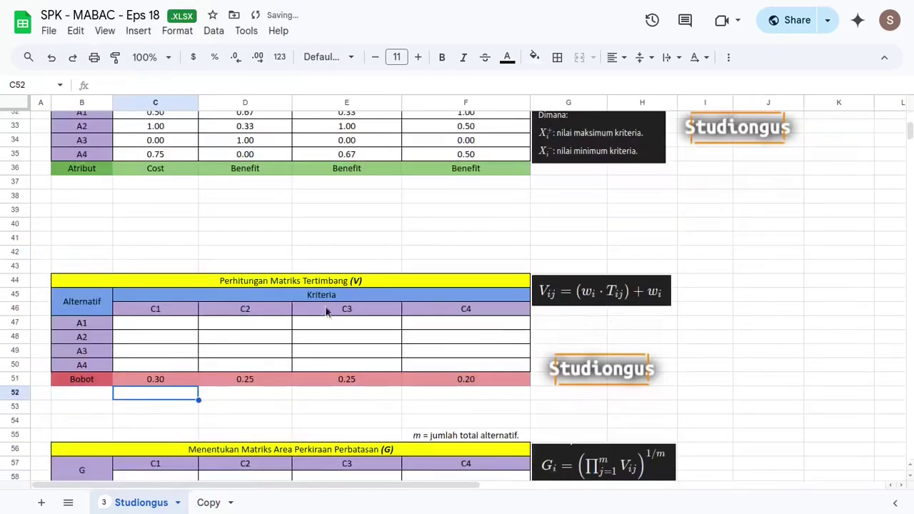
Step: Check the sum of the criteria weights with =SUM(J10:J13) in J14 and clear the cell again
{"action": "left_click", "coordinate": [172, 327]}
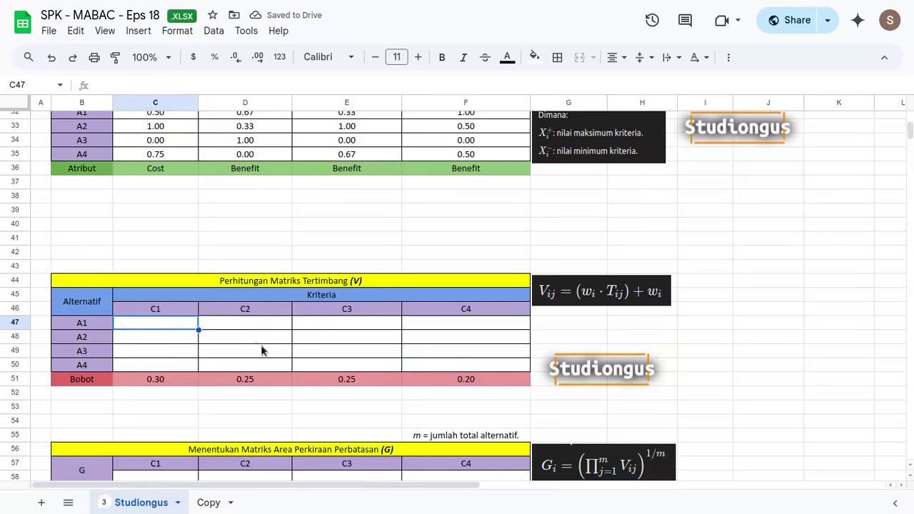
{"action": "scroll", "coordinate": [527, 337], "scroll_direction": "up", "scroll_amount": 10}
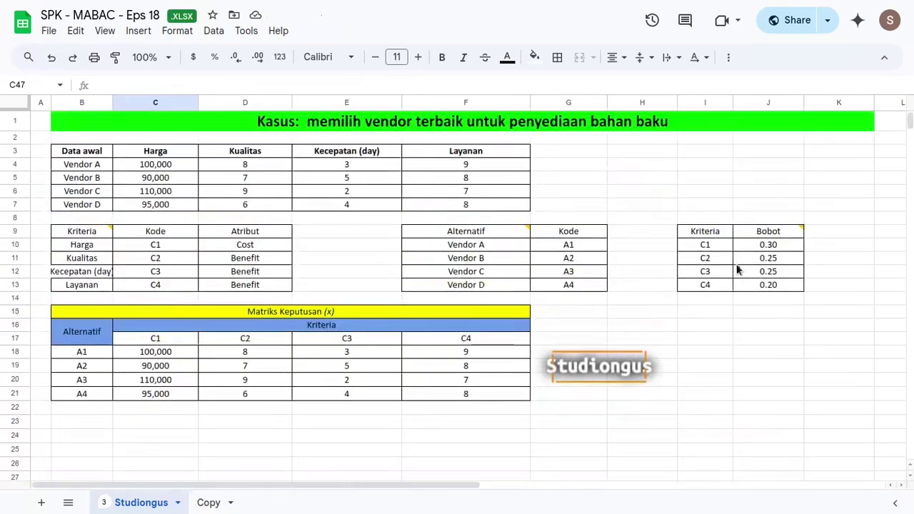
{"action": "left_click", "coordinate": [757, 300]}
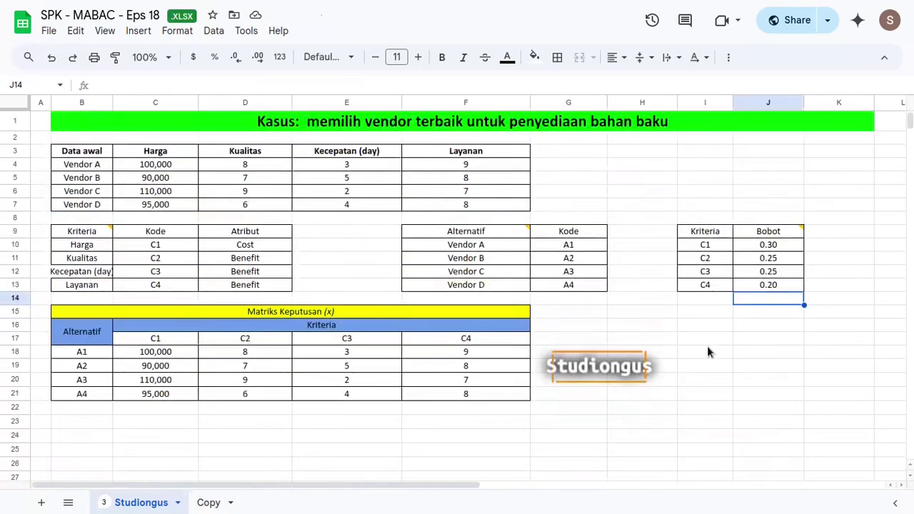
{"action": "type", "text": "=sum"}
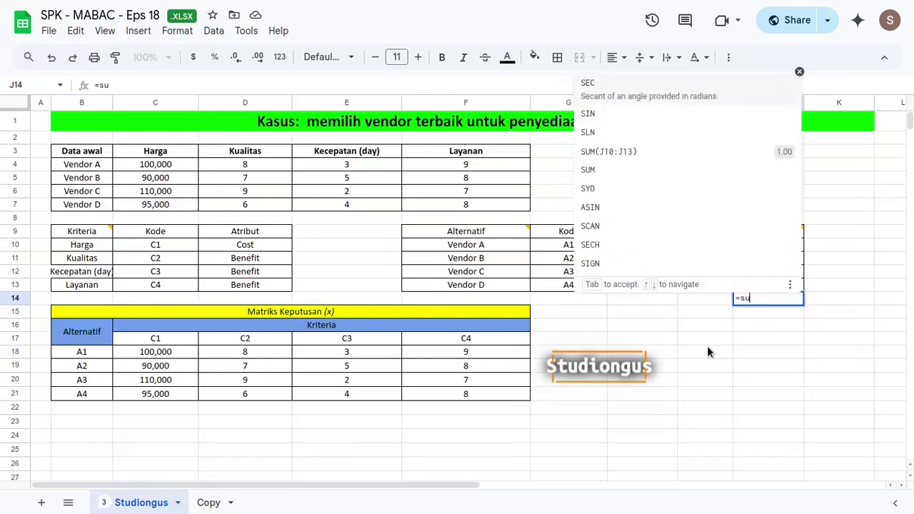
{"action": "key", "text": "Tab"}
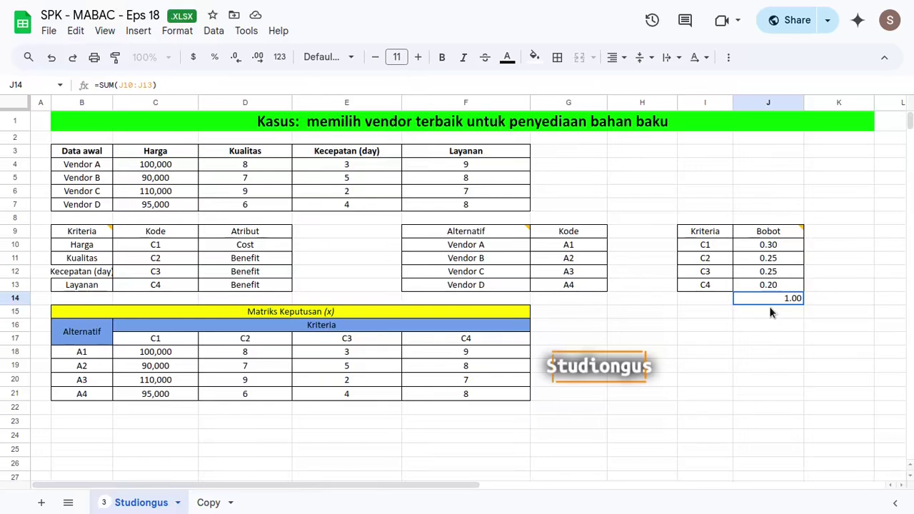
{"action": "key", "text": "Delete"}
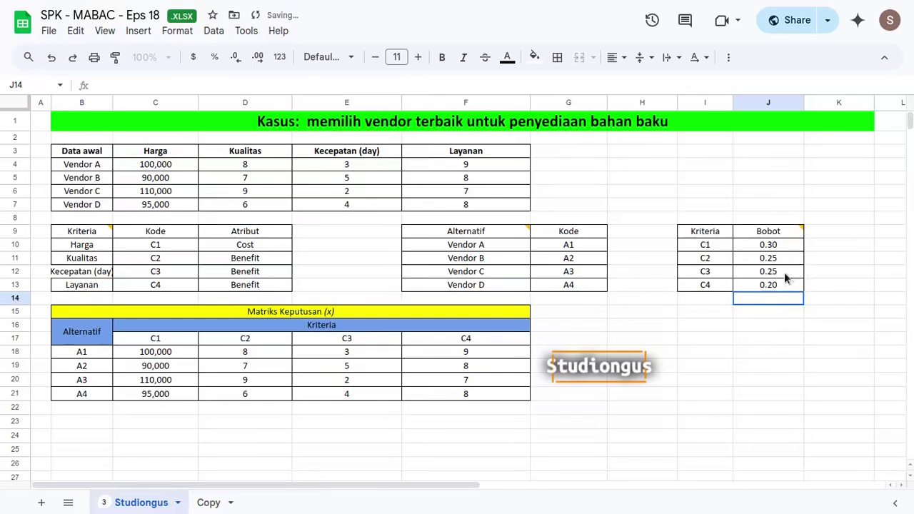
Step: Set the C1 weight in J10 to 6 as a trial value
{"action": "left_click", "coordinate": [838, 248]}
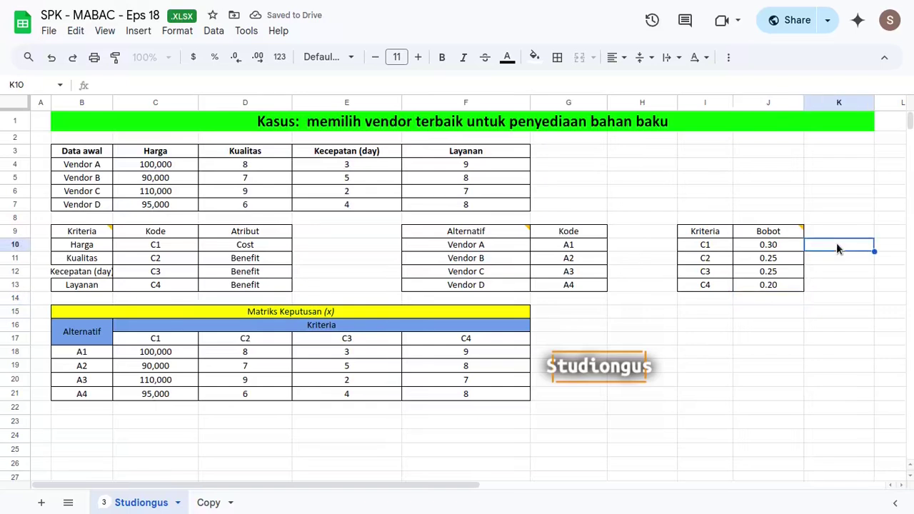
{"action": "left_click", "coordinate": [773, 245]}
{"action": "type", "text": "6"}
{"action": "key", "text": "Return"}
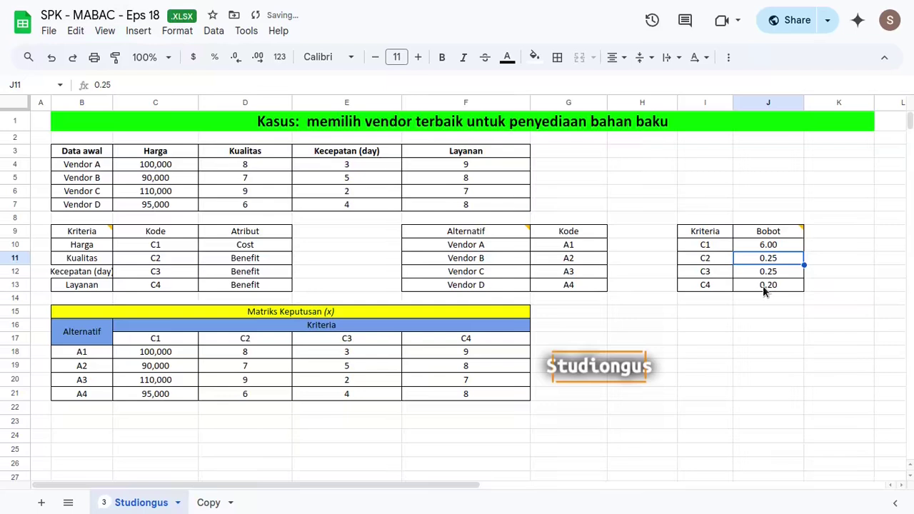
{"action": "left_click", "coordinate": [843, 249]}
Step: Total the trial weights below the Bobot column by entering =SUM(J10:J13) in J14
{"action": "left_click", "coordinate": [777, 299]}
{"action": "type", "text": "sum"}
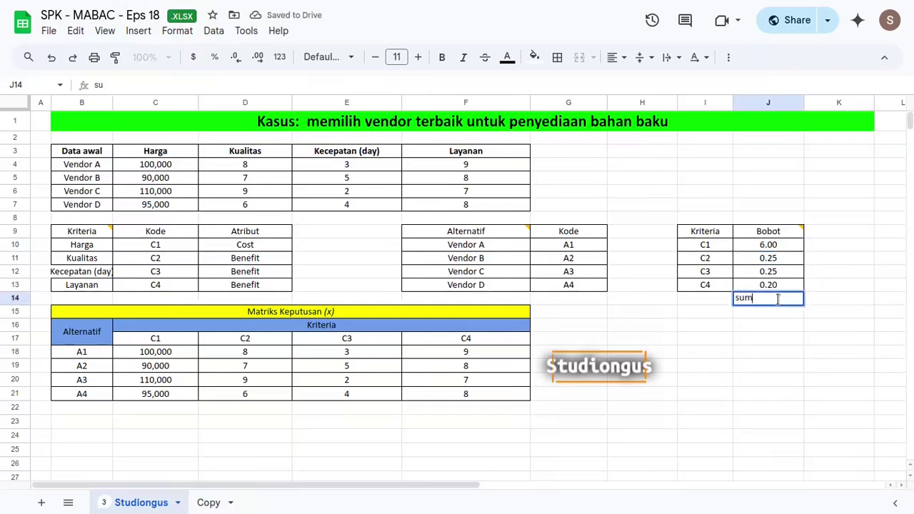
{"action": "key", "text": "Return"}
{"action": "left_click", "coordinate": [778, 300]}
{"action": "double_click", "coordinate": [777, 299]}
{"action": "key", "text": "ctrl+a"}
{"action": "type", "text": "=sum"}
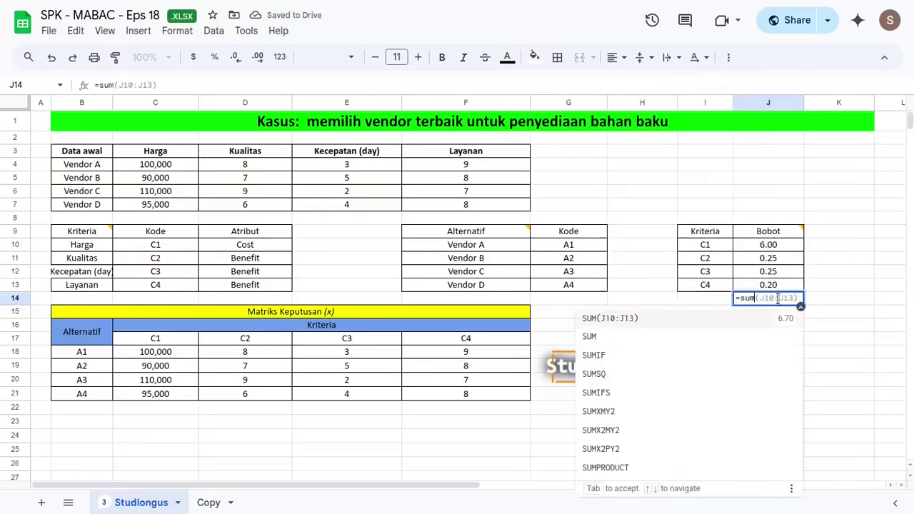
{"action": "key", "text": "Tab"}
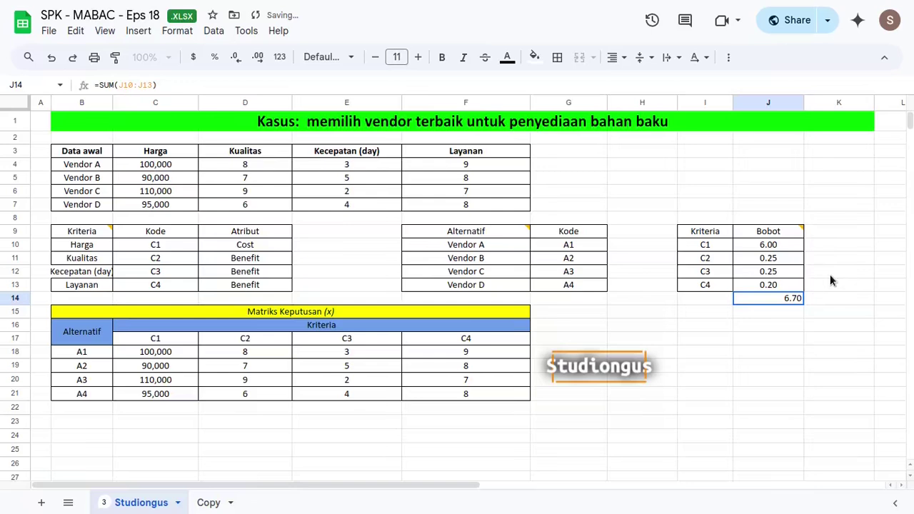
Step: Normalise the C1 weight in K10 by dividing it by the total with =J10/J14
{"action": "left_click", "coordinate": [834, 245]}
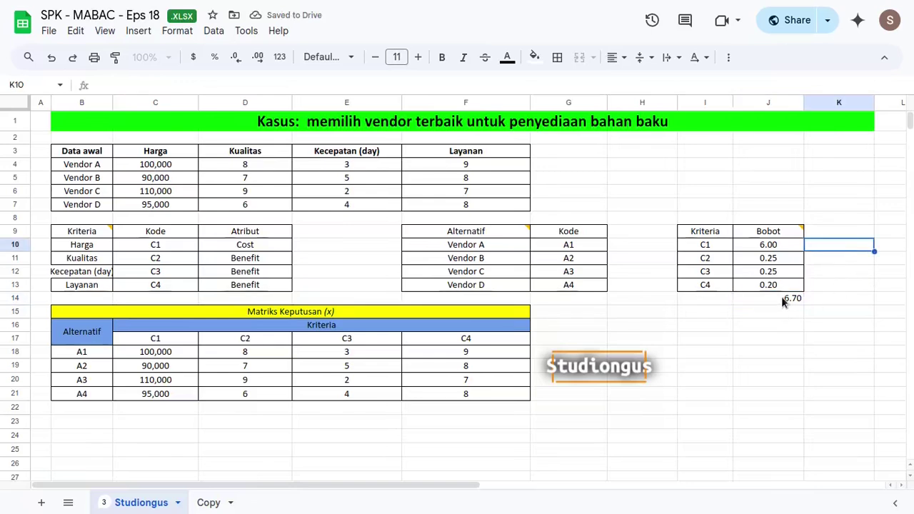
{"action": "type", "text": "="}
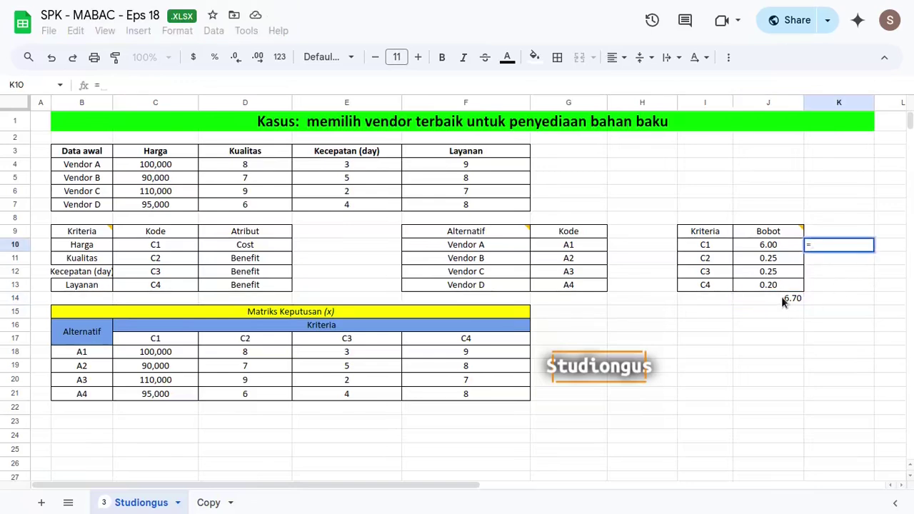
{"action": "left_click", "coordinate": [771, 249]}
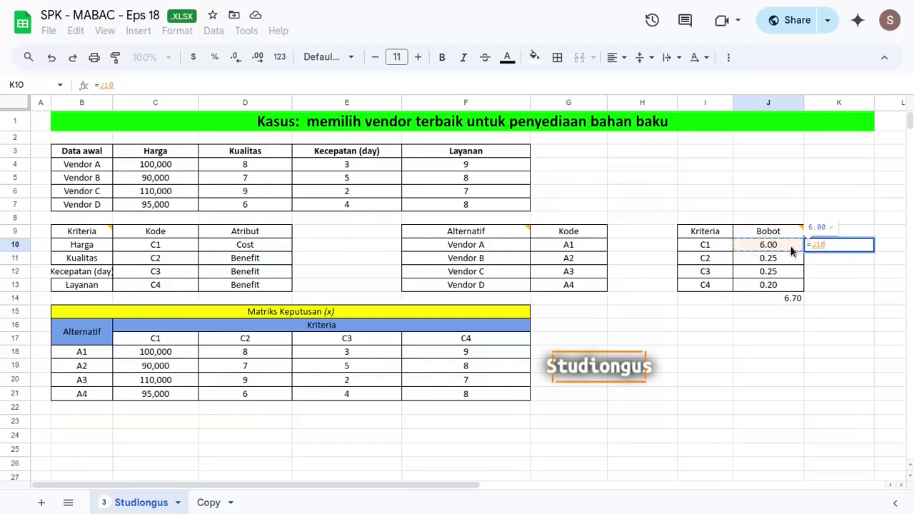
{"action": "type", "text": "/"}
{"action": "left_click", "coordinate": [770, 299]}
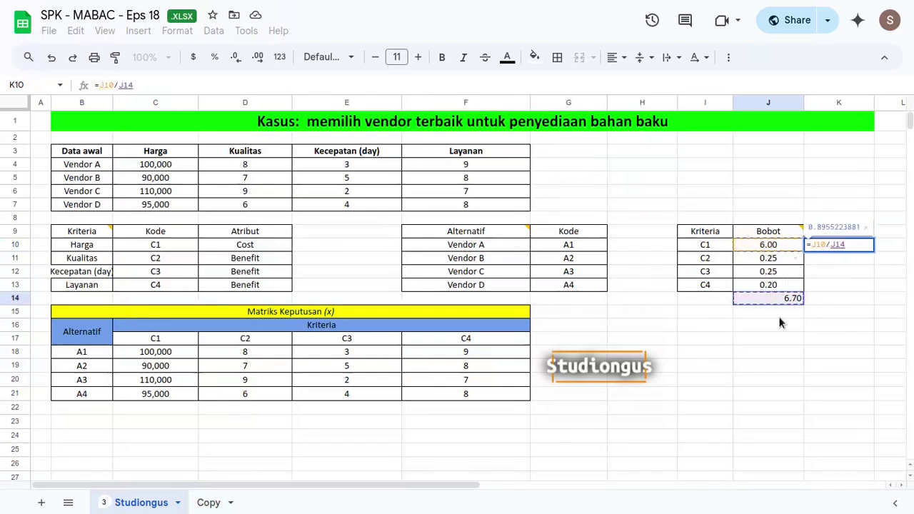
{"action": "key", "text": "Return"}
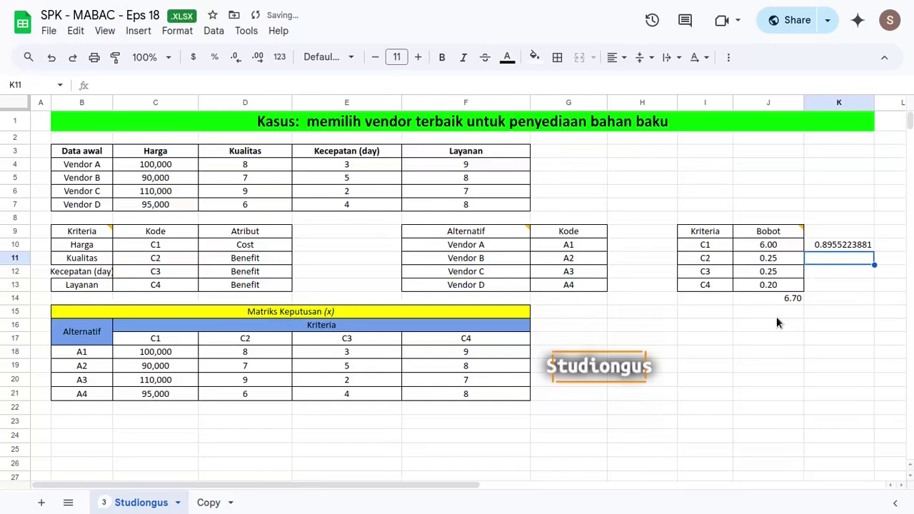
Step: Make the total in K10's formula absolute as $J$14 and fill the formula down through K13
{"action": "key", "text": "Up"}
{"action": "key", "text": "F2"}
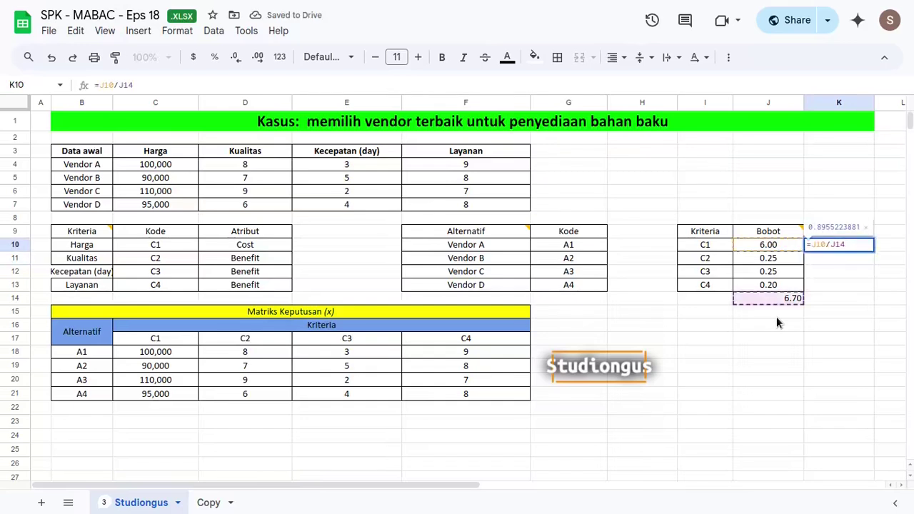
{"action": "key", "text": "F4"}
{"action": "key", "text": "Return"}
{"action": "key", "text": "Up"}
{"action": "key", "text": "shift+Down"}
{"action": "key", "text": "shift+Down"}
{"action": "key", "text": "shift+Down"}
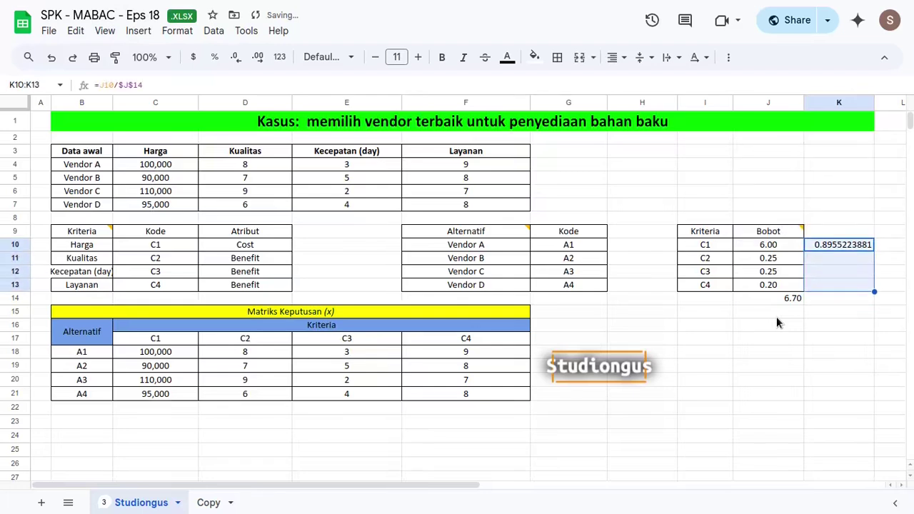
{"action": "key", "text": "ctrl+d"}
Step: Check the sum of the normalised weights with =SUM(K10:K13) in K14 and delete it again
{"action": "key", "text": "Down"}
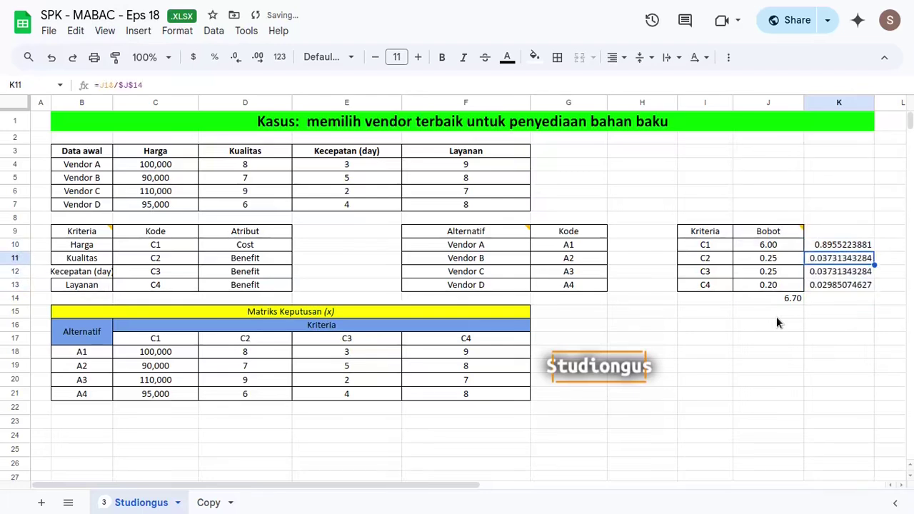
{"action": "key", "text": "Down"}
{"action": "key", "text": "Down"}
{"action": "key", "text": "Down"}
{"action": "type", "text": "=sum"}
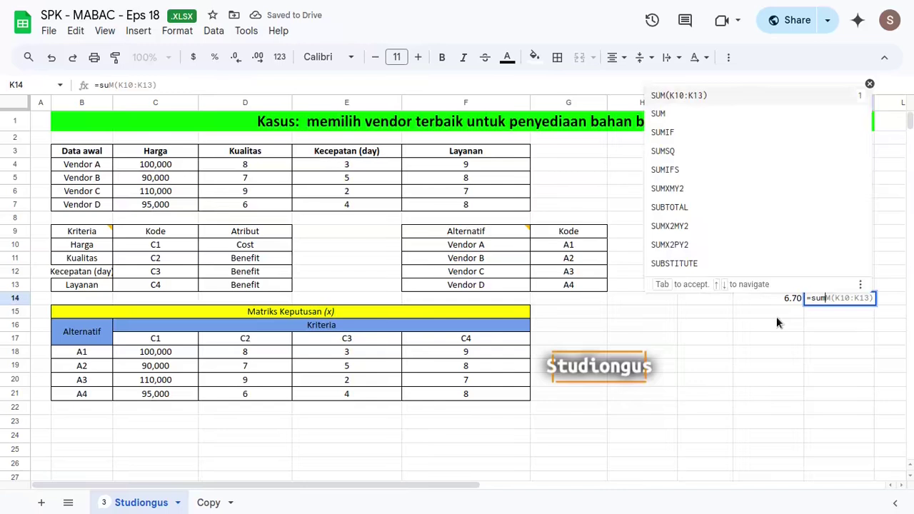
{"action": "key", "text": "Tab"}
{"action": "key", "text": "Return"}
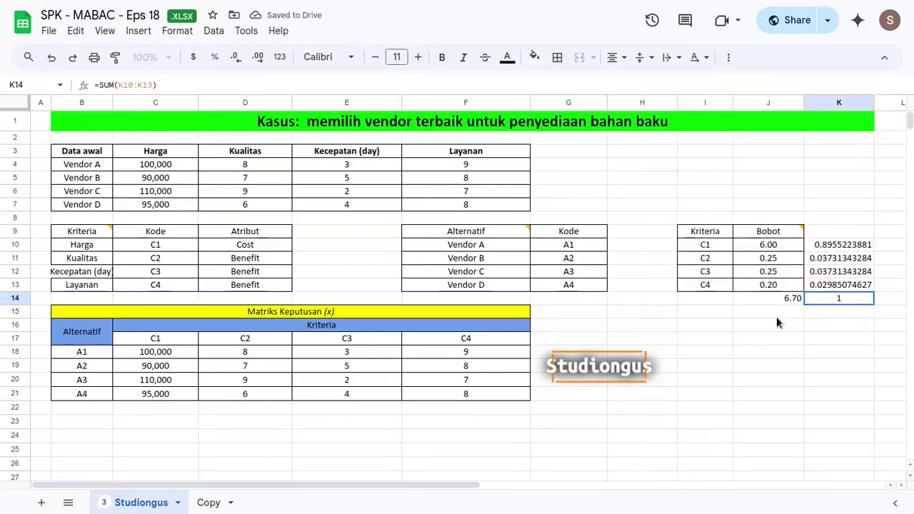
{"action": "key", "text": "Delete"}
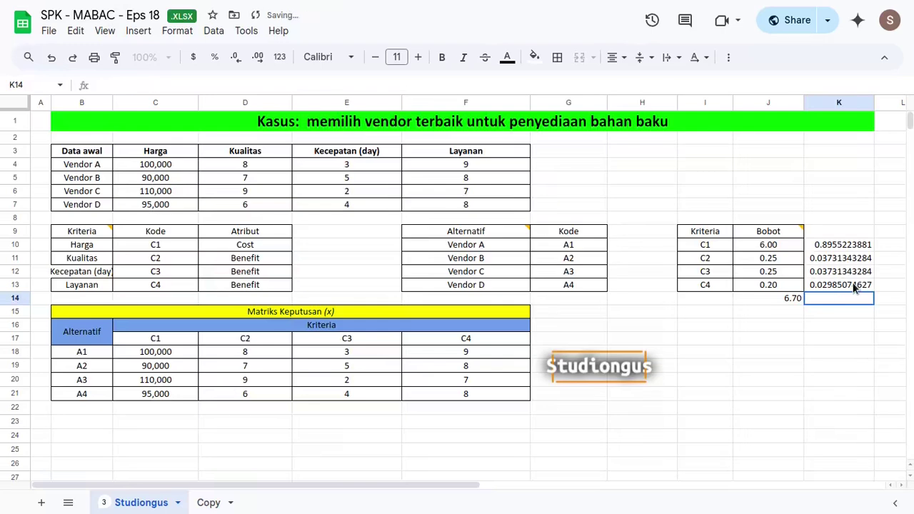
Step: Undo all trial edits to the weights: the normalised column K, the total in J14 and the changed C1 weight in J10
{"action": "key", "text": "ctrl+z"}
{"action": "key", "text": "ctrl+z"}
{"action": "key", "text": "ctrl+z"}
{"action": "key", "text": "ctrl+z"}
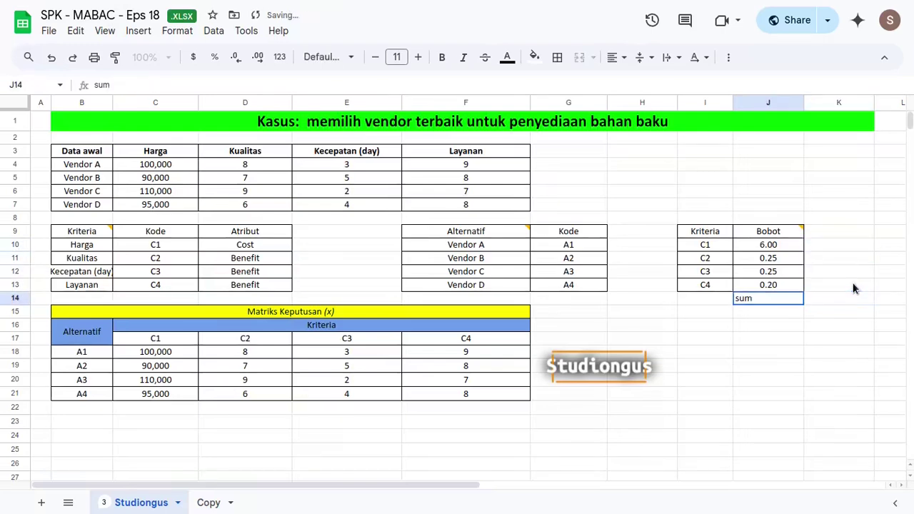
{"action": "key", "text": "ctrl+z"}
{"action": "key", "text": "ctrl+z"}
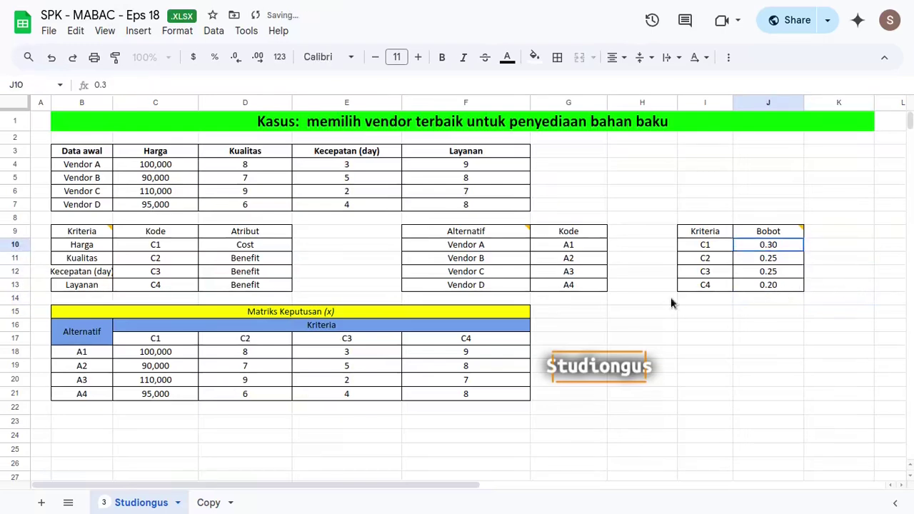
{"action": "scroll", "coordinate": [210, 258], "scroll_direction": "down", "scroll_amount": 6}
{"action": "scroll", "coordinate": [211, 254], "scroll_direction": "down", "scroll_amount": 1}
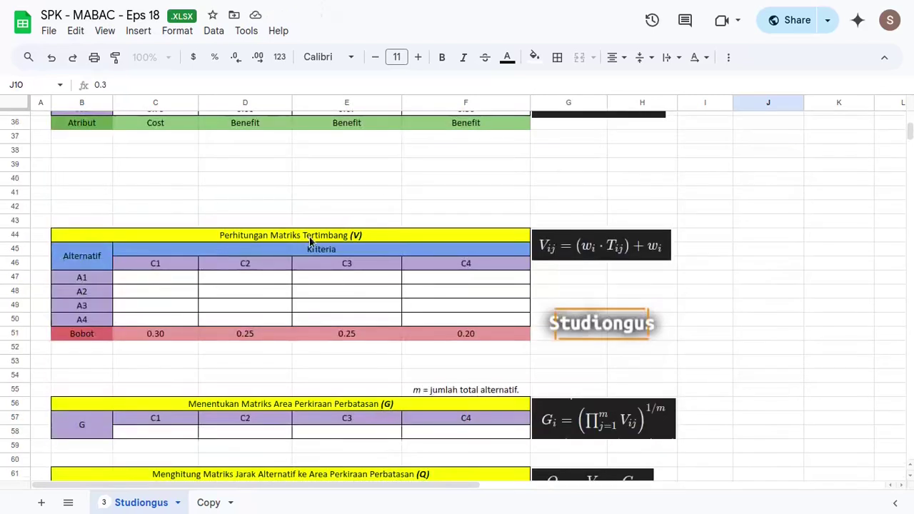
Step: Calculate the weighted value of A1 for C1 in C47 with the formula =(C51*C32)+C51
{"action": "left_click", "coordinate": [171, 334]}
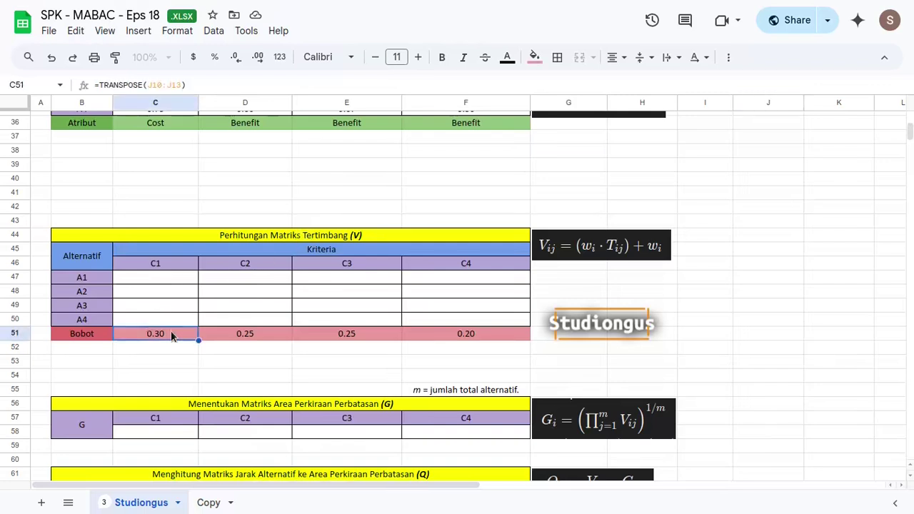
{"action": "left_click", "coordinate": [590, 251]}
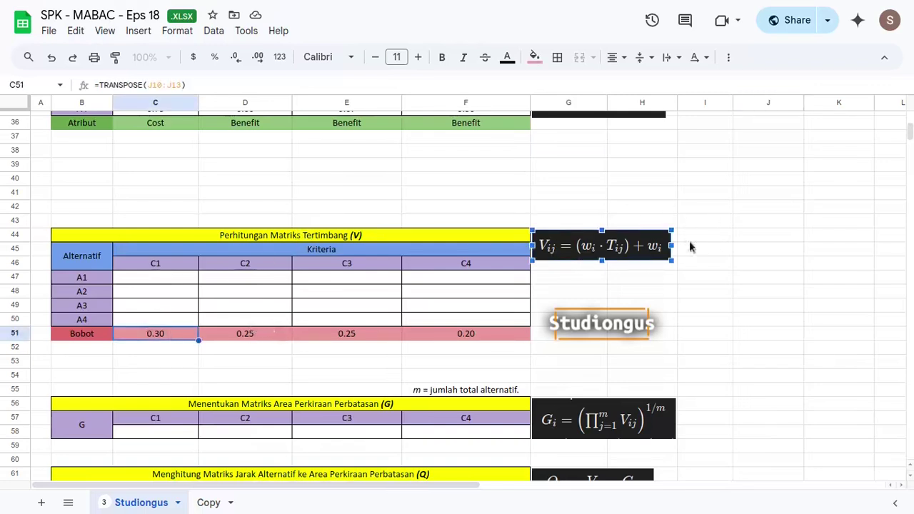
{"action": "left_click", "coordinate": [168, 279]}
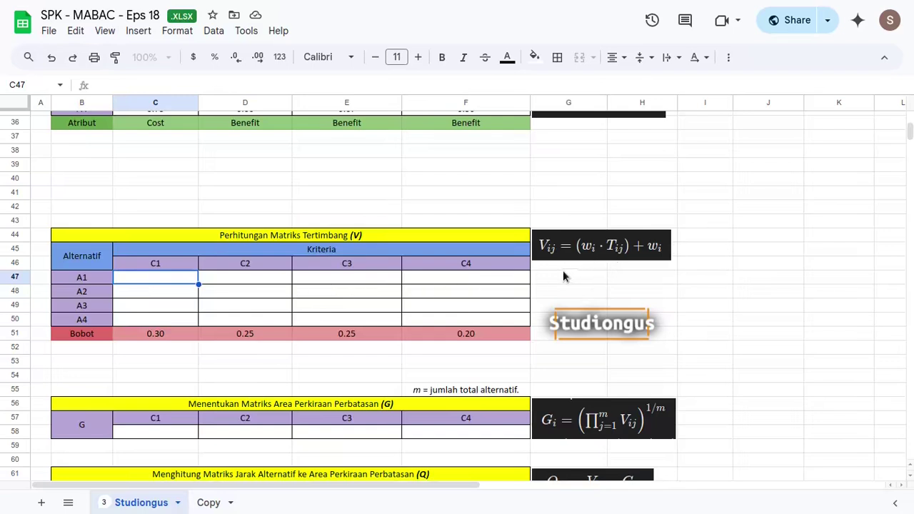
{"action": "type", "text": "="}
{"action": "type", "text": "*"}
{"action": "key", "text": "BackSpace"}
{"action": "type", "text": "("}
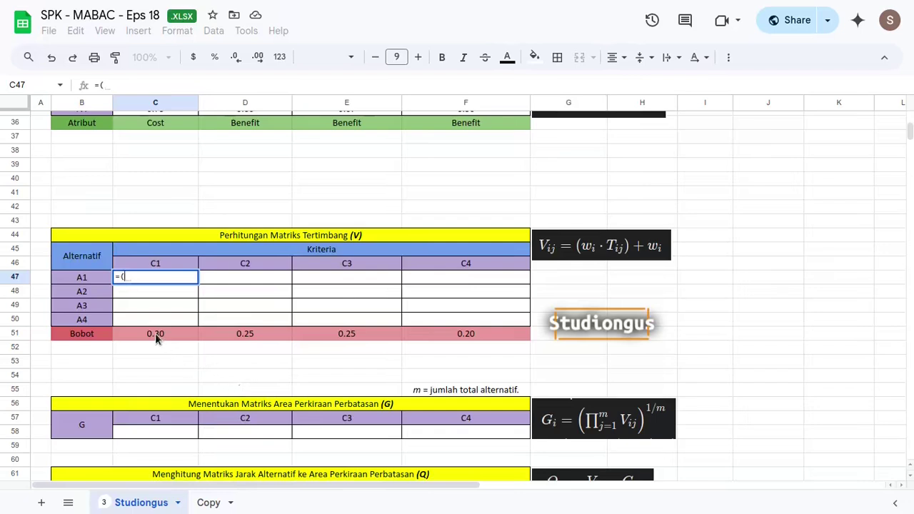
{"action": "left_click", "coordinate": [155, 337]}
{"action": "type", "text": "*"}
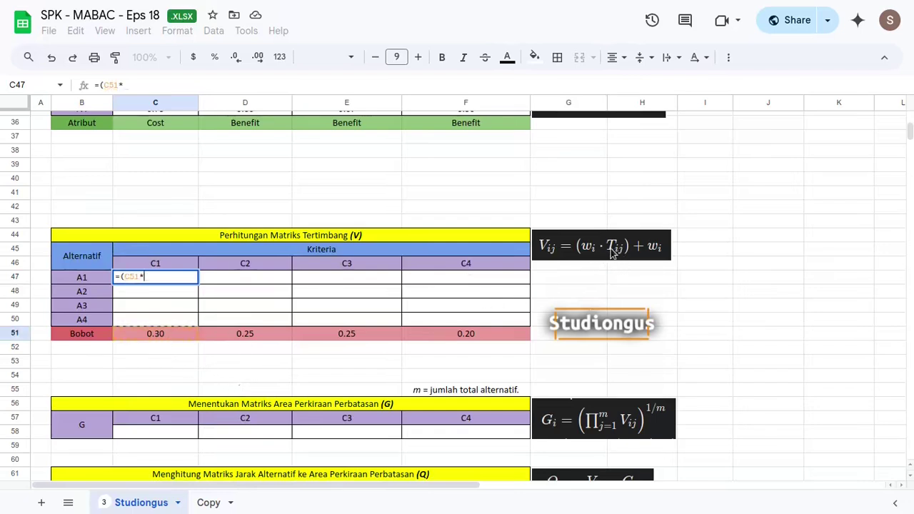
{"action": "scroll", "coordinate": [415, 289], "scroll_direction": "up", "scroll_amount": 2}
{"action": "scroll", "coordinate": [354, 318], "scroll_direction": "up", "scroll_amount": 2}
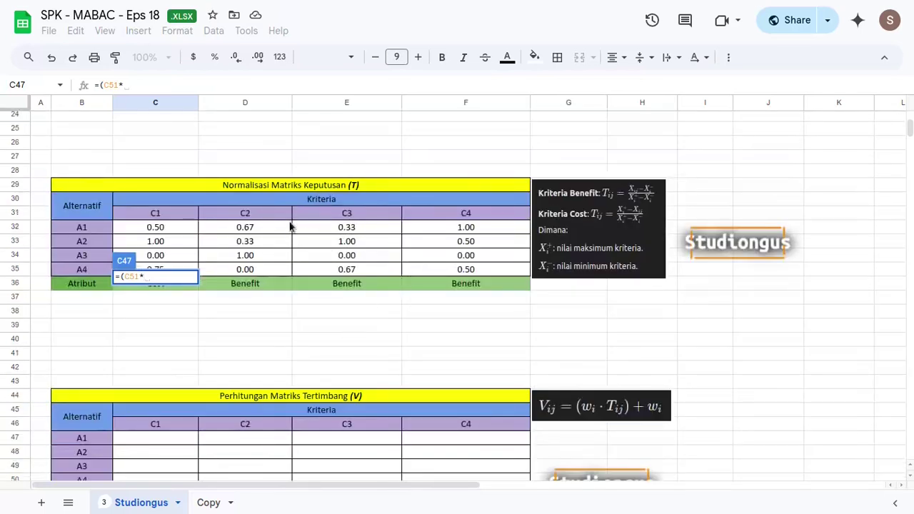
{"action": "left_click", "coordinate": [175, 229]}
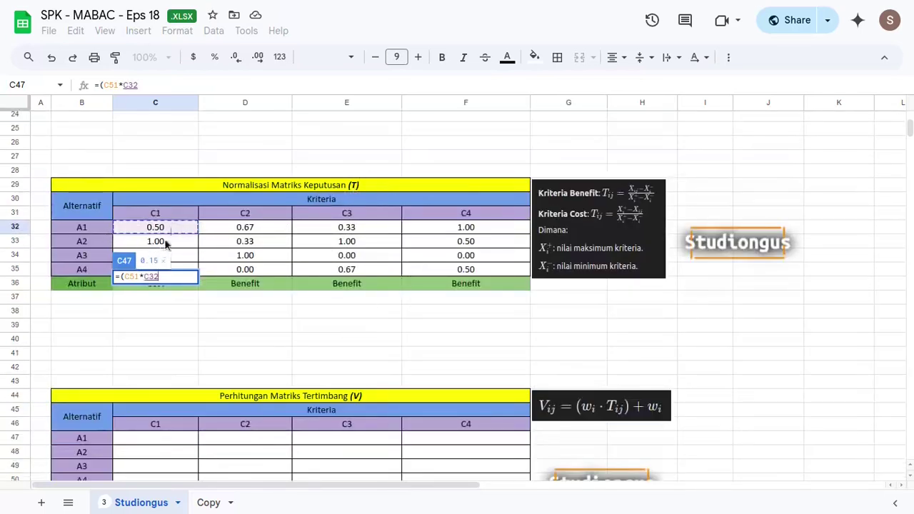
{"action": "scroll", "coordinate": [330, 262], "scroll_direction": "down", "scroll_amount": 2}
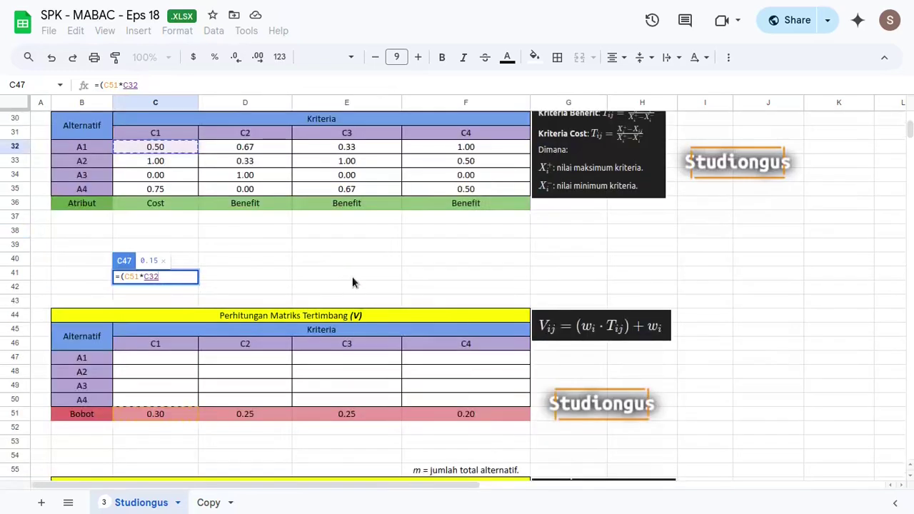
{"action": "type", "text": ")+"}
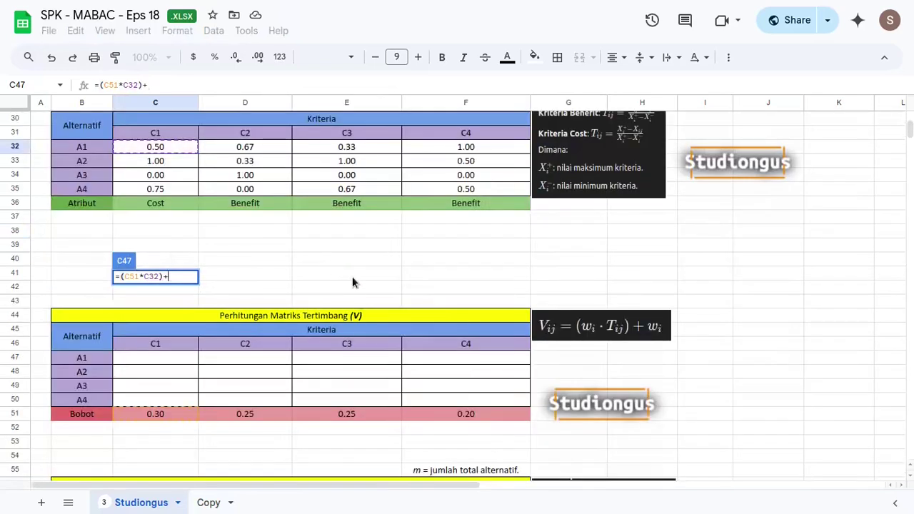
{"action": "left_click", "coordinate": [161, 414]}
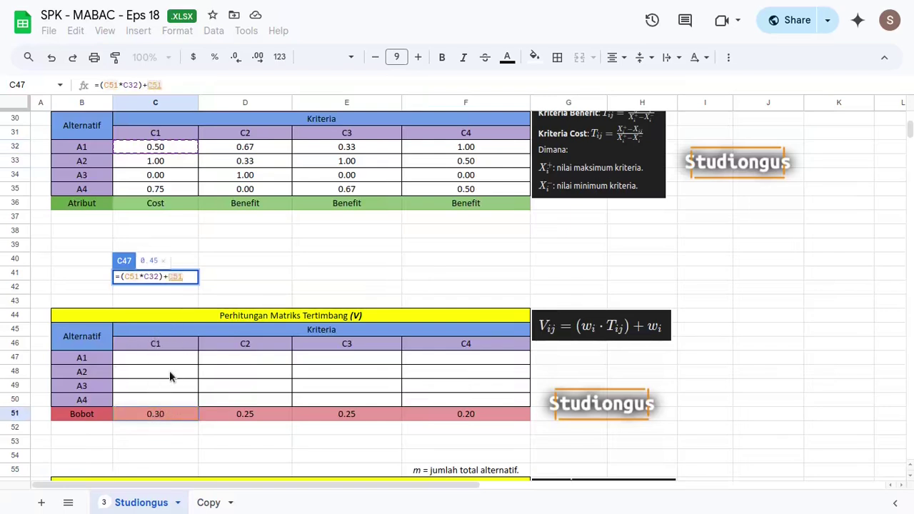
{"action": "key", "text": "Return"}
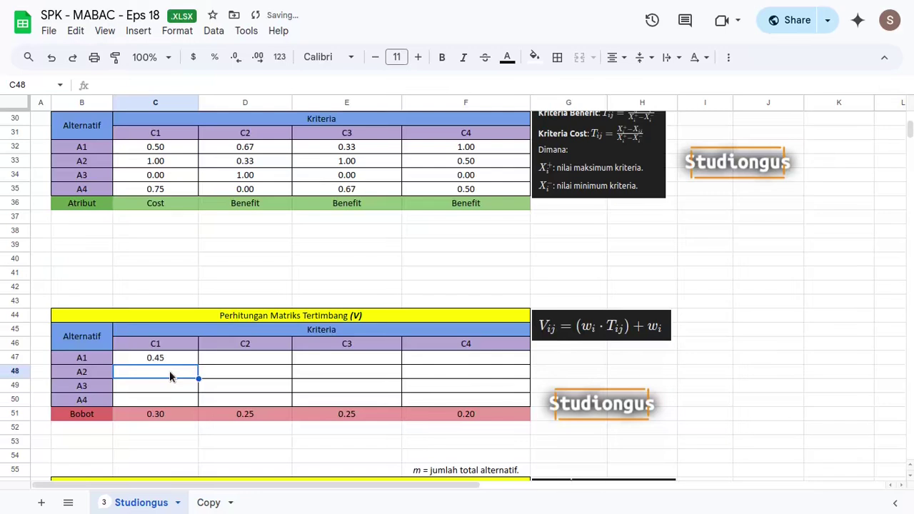
Step: Lock the row of both weight references in C47 so the formula reads =(C$51*C32)+C$51
{"action": "double_click", "coordinate": [170, 360]}
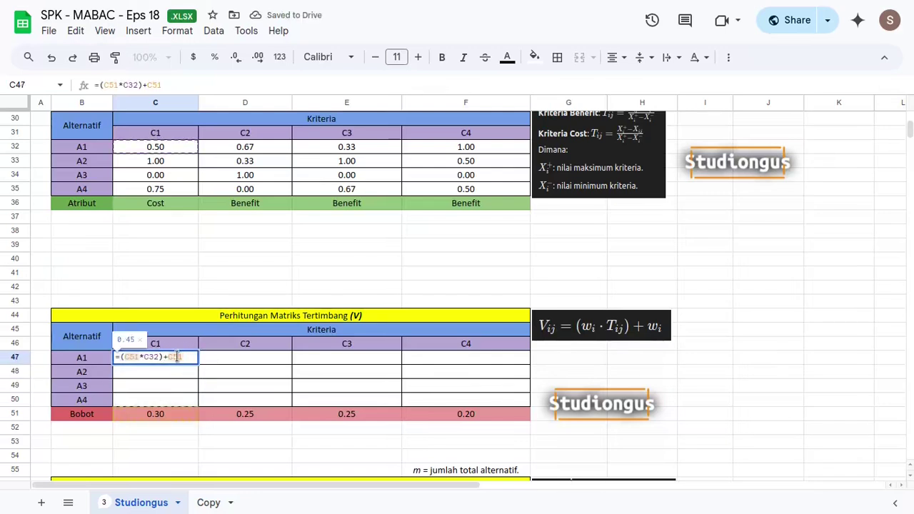
{"action": "key", "text": "F4"}
{"action": "key", "text": "ctrl+a"}
{"action": "key", "text": "Left"}
{"action": "key", "text": "Right"}
{"action": "key", "text": "Right"}
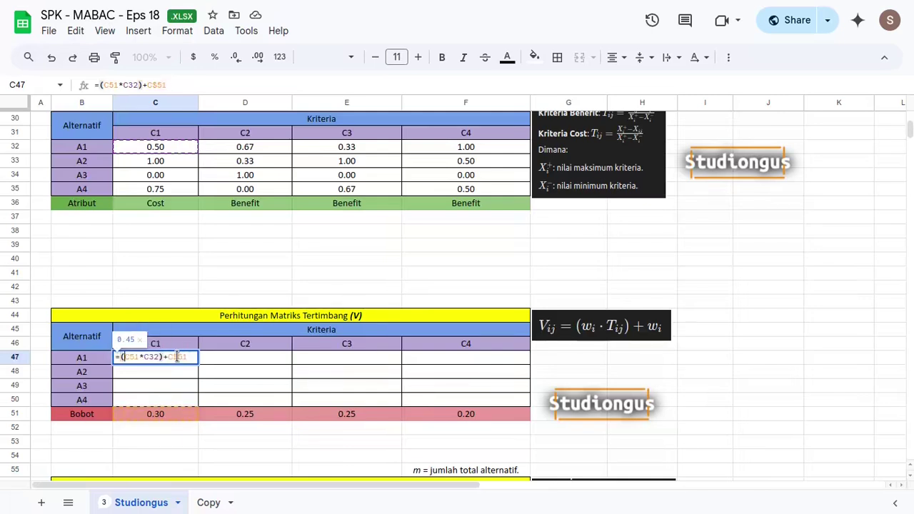
{"action": "key", "text": "F4"}
{"action": "key", "text": "F4"}
{"action": "key", "text": "ctrl+Return"}
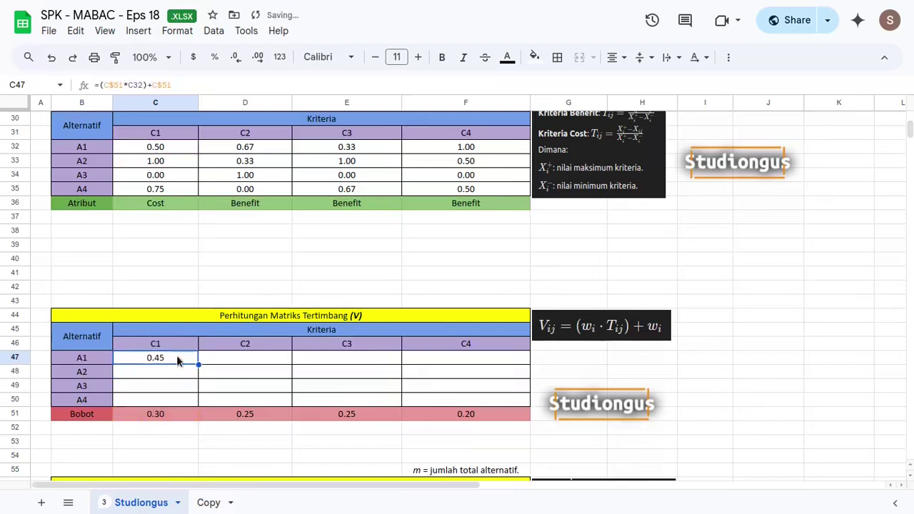
Step: Fill the C47 formula down and across the whole weighted matrix, C47:F50
{"action": "key", "text": "shift+Down"}
{"action": "key", "text": "shift+Down"}
{"action": "key", "text": "shift+Down"}
{"action": "key", "text": "shift+Right"}
{"action": "key", "text": "shift+Right"}
{"action": "key", "text": "shift+Right"}
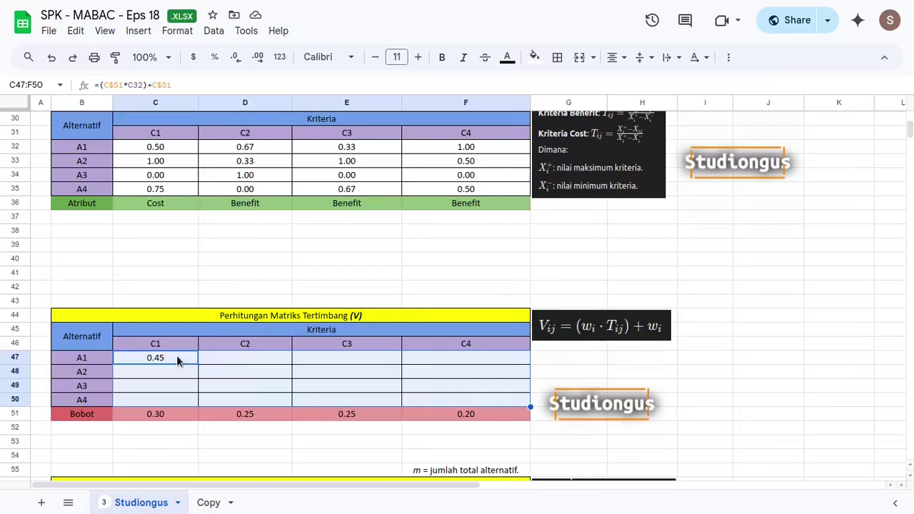
{"action": "key", "text": "ctrl+d"}
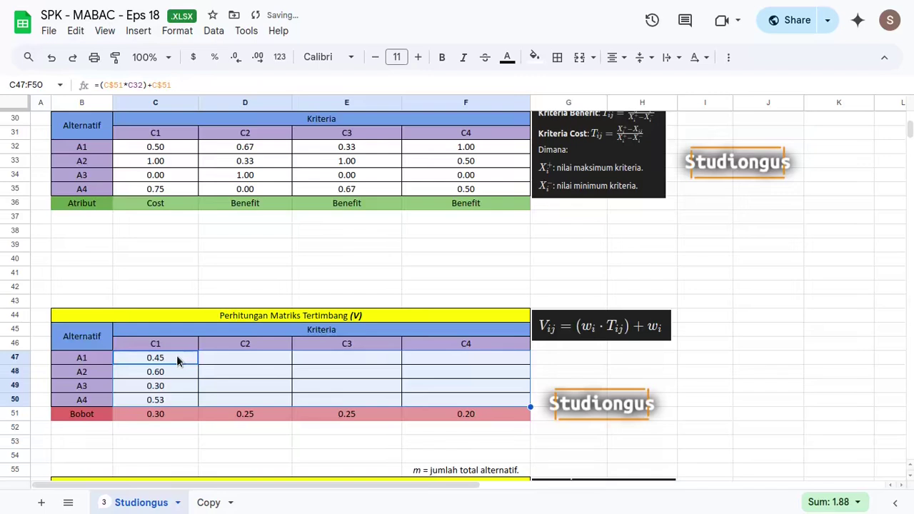
{"action": "key", "text": "ctrl+r"}
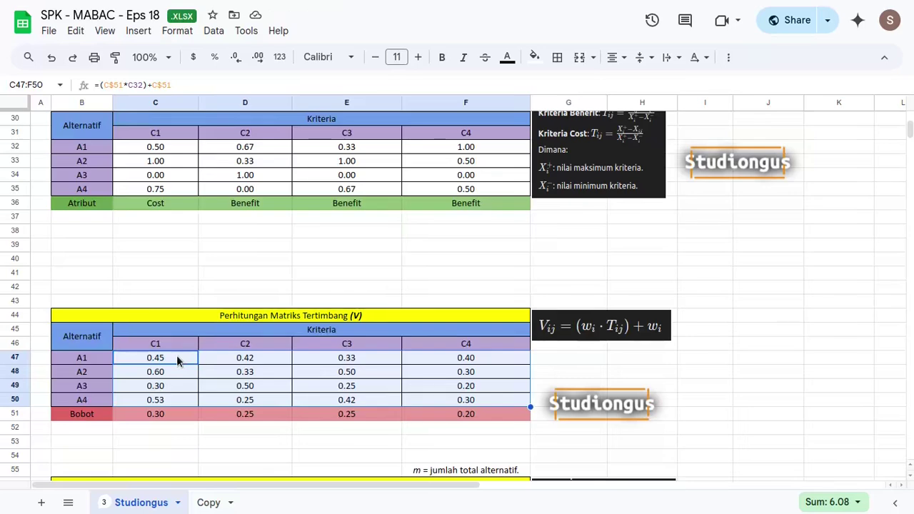
Step: Examine the border approximation area (G) formula and the C1 values of the weighted matrix that it multiplies
{"action": "scroll", "coordinate": [212, 336], "scroll_direction": "down", "scroll_amount": 5}
{"action": "scroll", "coordinate": [242, 309], "scroll_direction": "up", "scroll_amount": 2}
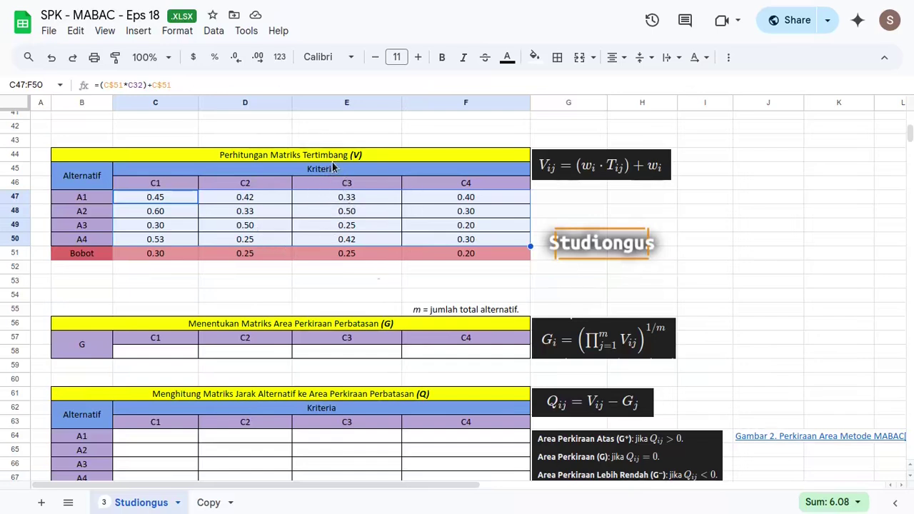
{"action": "scroll", "coordinate": [355, 178], "scroll_direction": "down", "scroll_amount": 2}
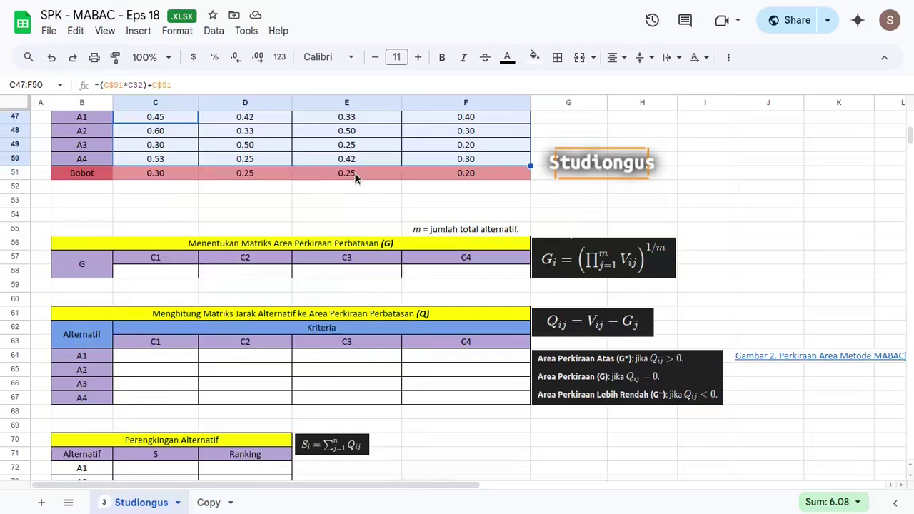
{"action": "left_click", "coordinate": [255, 247]}
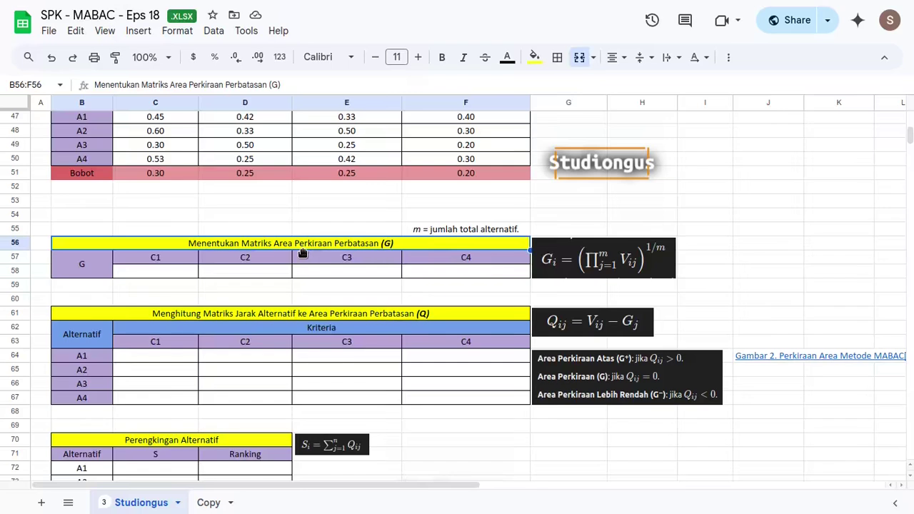
{"action": "left_click", "coordinate": [605, 260]}
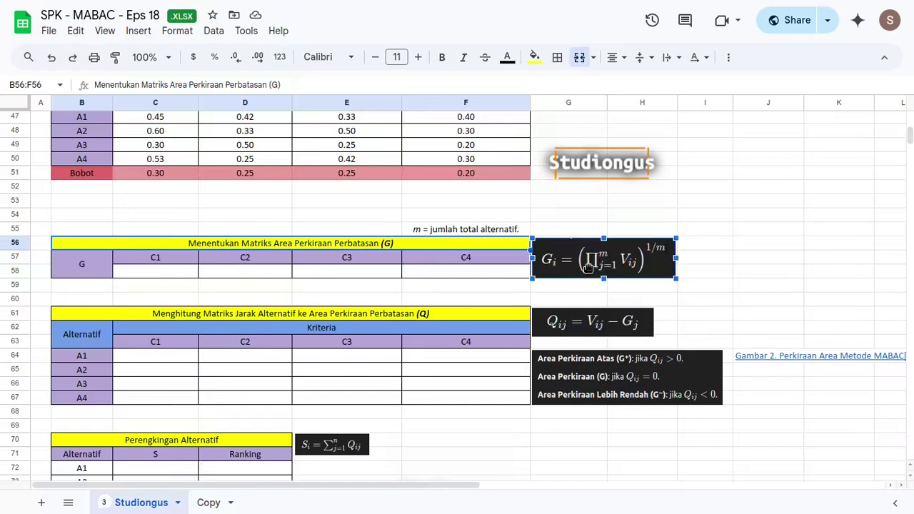
{"action": "scroll", "coordinate": [488, 278], "scroll_direction": "up", "scroll_amount": 4}
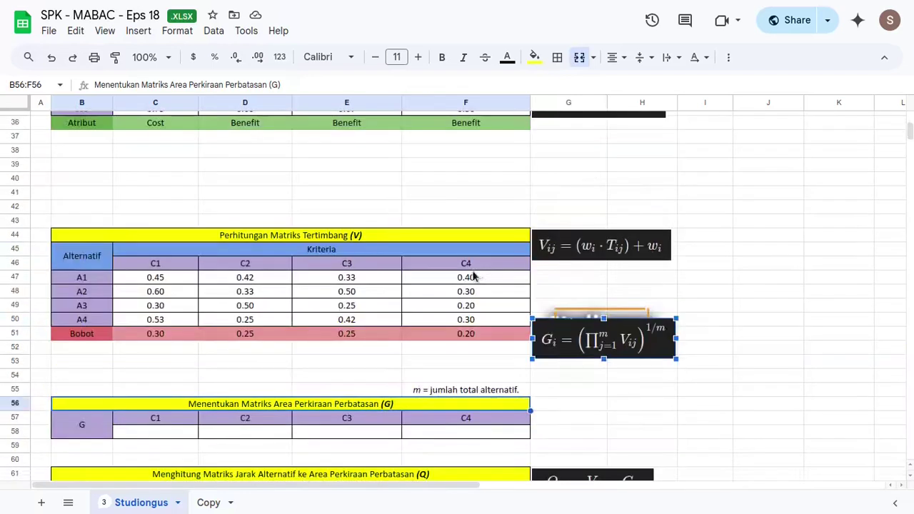
{"action": "left_click", "coordinate": [158, 283]}
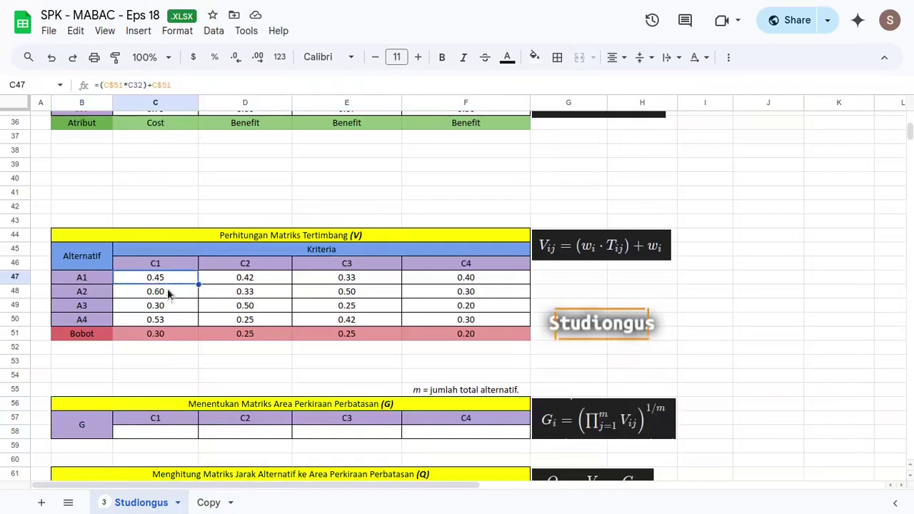
{"action": "left_click", "coordinate": [167, 295]}
{"action": "left_click", "coordinate": [167, 309]}
{"action": "left_click", "coordinate": [169, 318]}
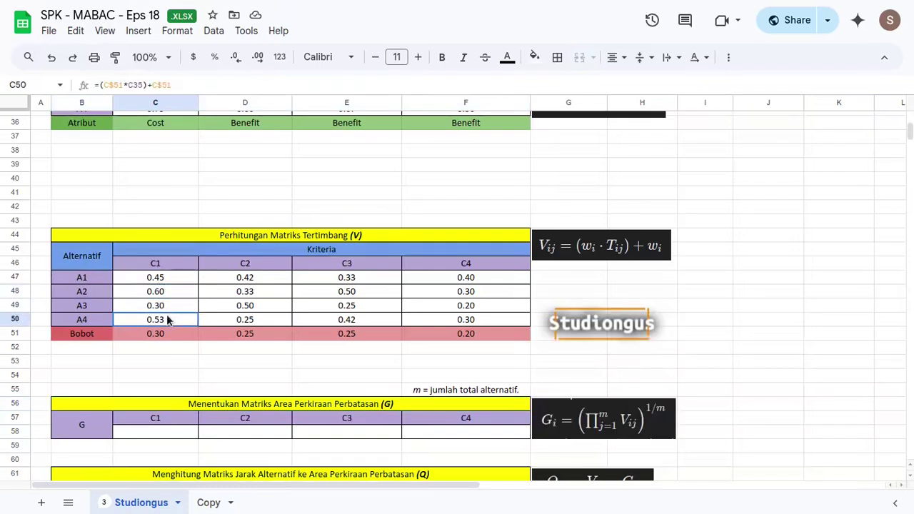
{"action": "scroll", "coordinate": [324, 310], "scroll_direction": "down", "scroll_amount": 2}
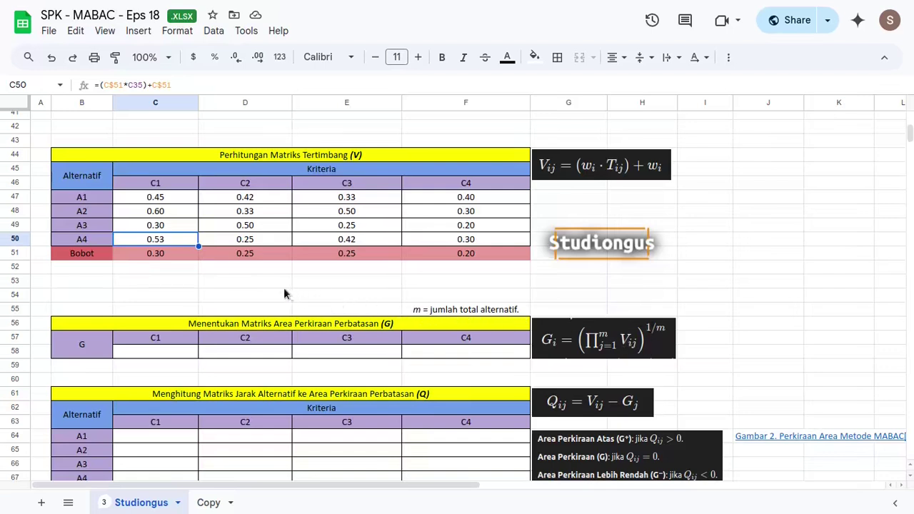
Step: Calculate the border approximation value for C1 in C58 with =PRODUCT(C47:C50)^(1/4)
{"action": "left_click", "coordinate": [160, 351]}
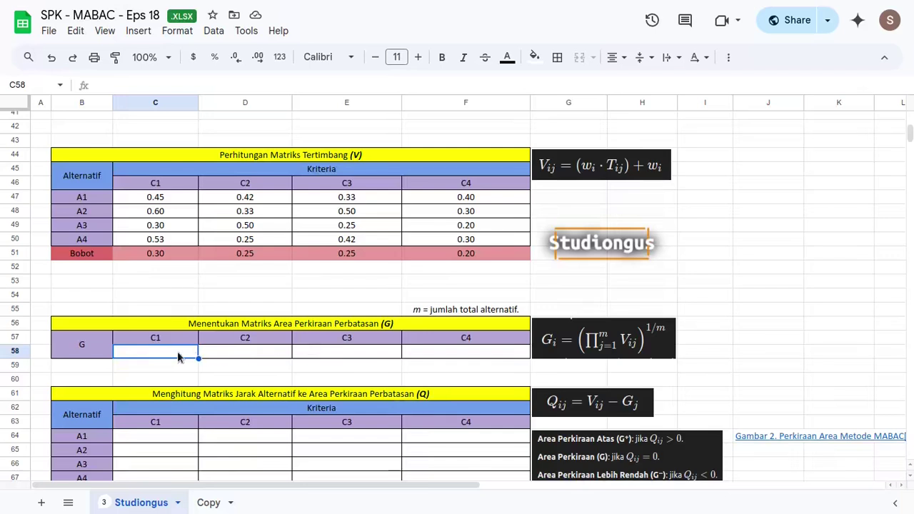
{"action": "type", "text": "=p"}
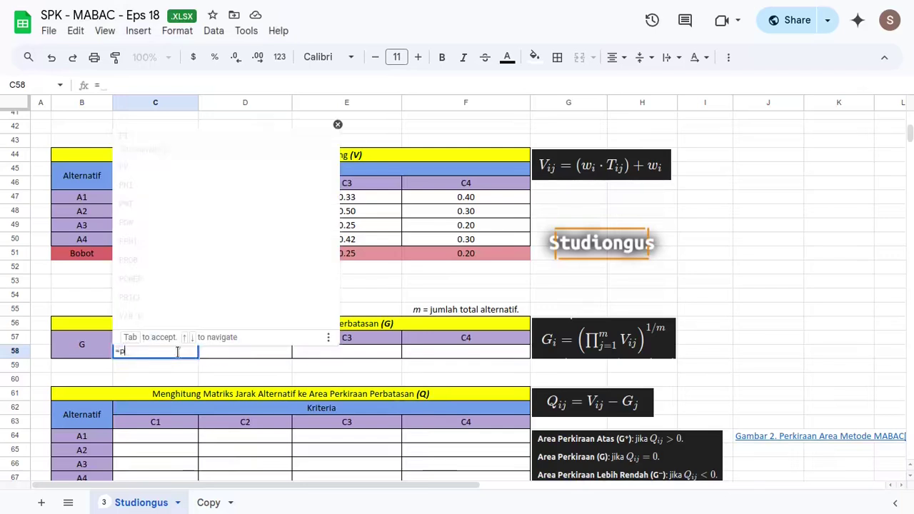
{"action": "type", "text": "roduc"}
{"action": "key", "text": "Tab"}
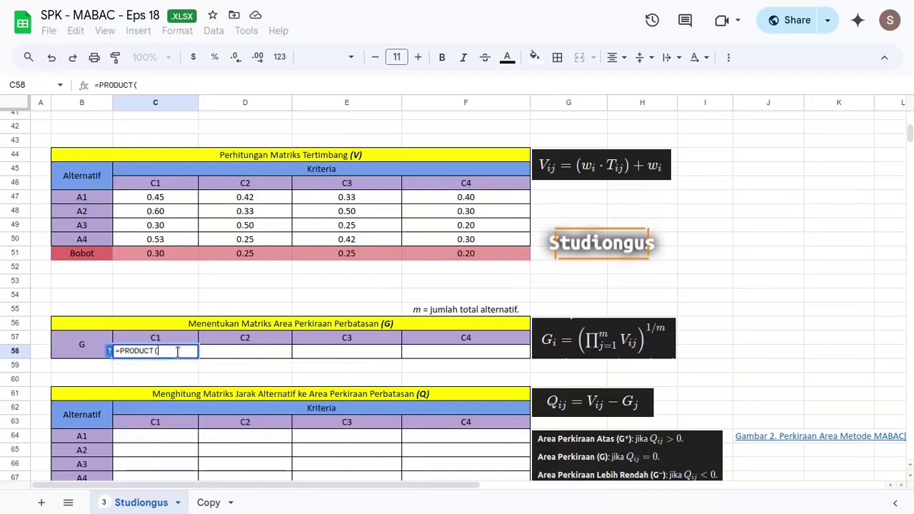
{"action": "left_click_drag", "start_coordinate": [163, 198], "coordinate": [163, 241]}
{"action": "type", "text": ")"}
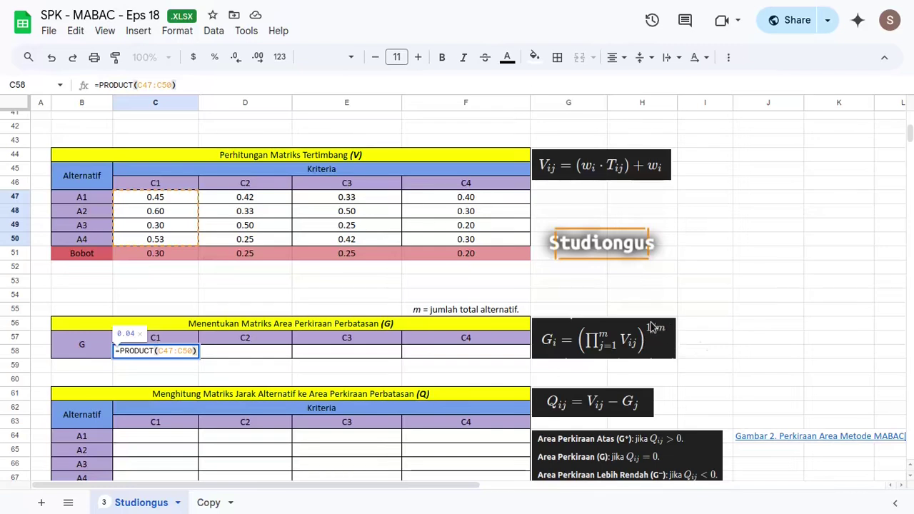
{"action": "type", "text": "^"}
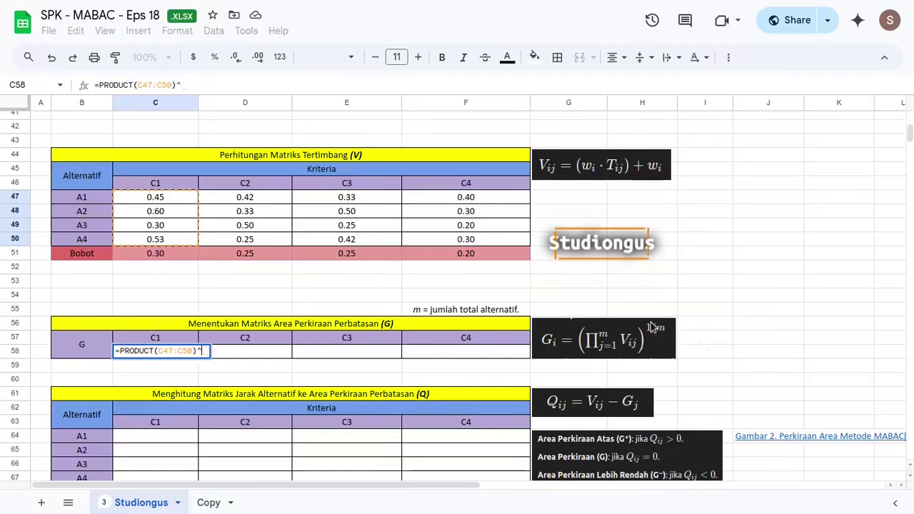
{"action": "type", "text": "(1"}
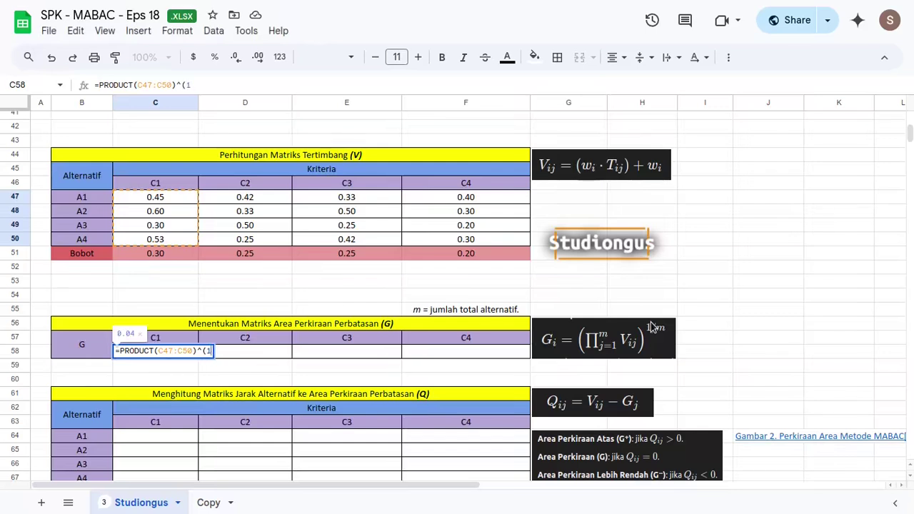
{"action": "type", "text": "/4)"}
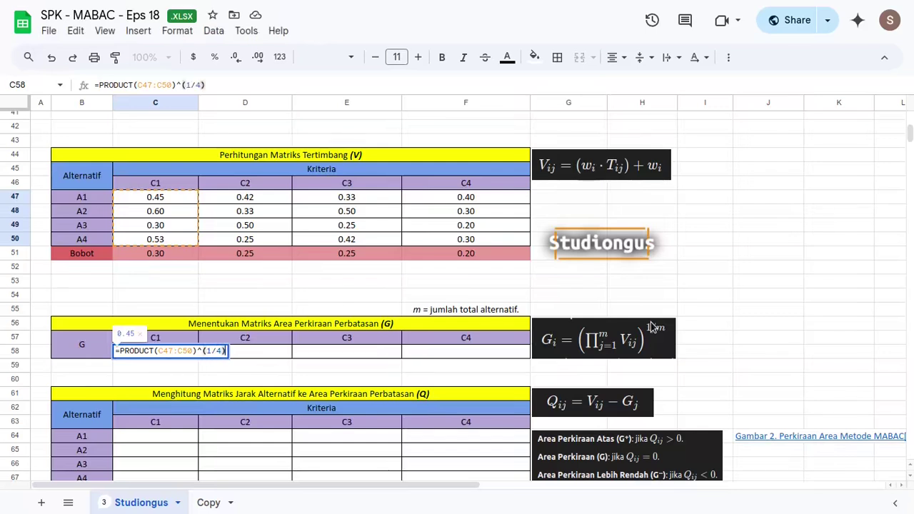
{"action": "key", "text": "Return"}
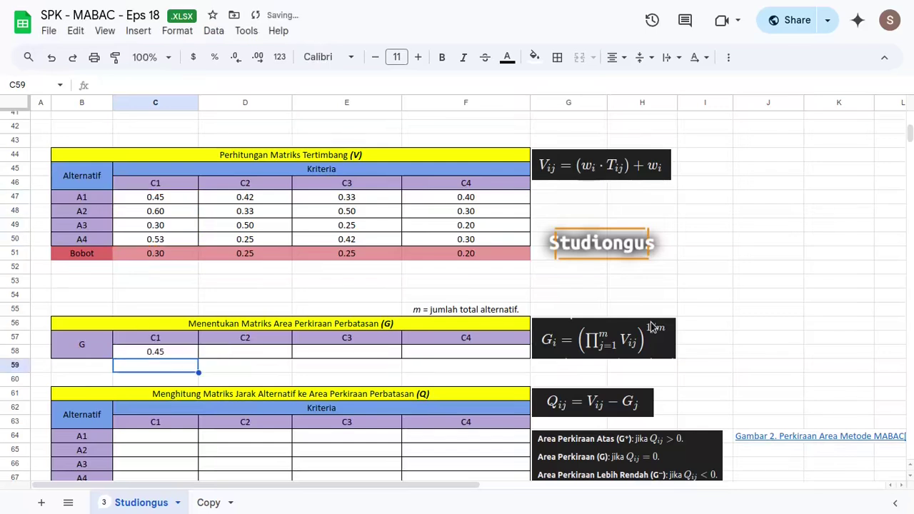
Step: Fill the C58 formula across to F58 for criteria C2 to C4
{"action": "left_click", "coordinate": [173, 353]}
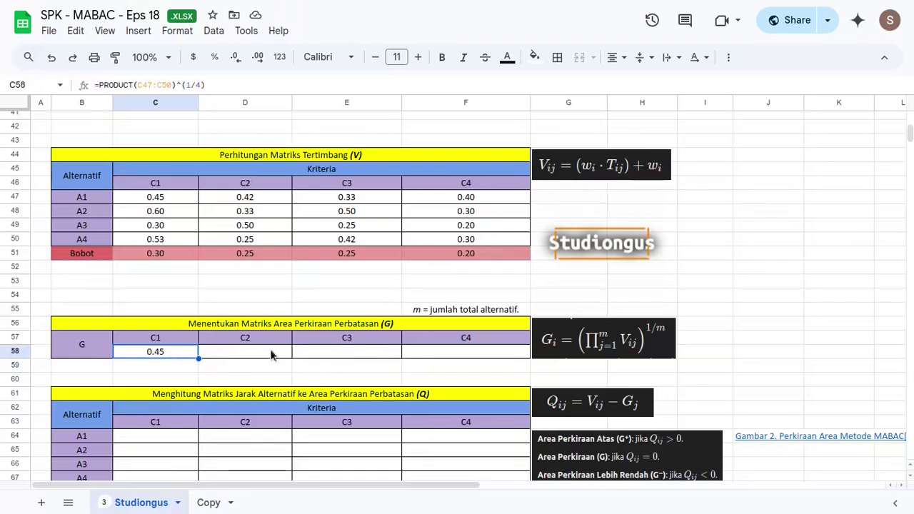
{"action": "left_click", "coordinate": [418, 351], "text": "shift"}
{"action": "key", "text": "ctrl+r"}
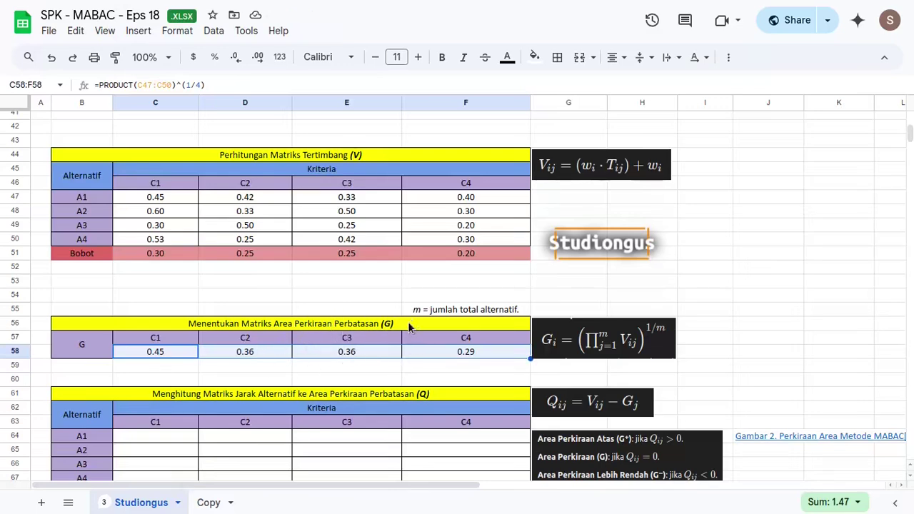
Step: Insert 11 rows between the distance matrix (Q) and the alternative ranking table, starting at row 68
{"action": "scroll", "coordinate": [409, 329], "scroll_direction": "down", "scroll_amount": 3}
{"action": "scroll", "coordinate": [433, 294], "scroll_direction": "up", "scroll_amount": 2}
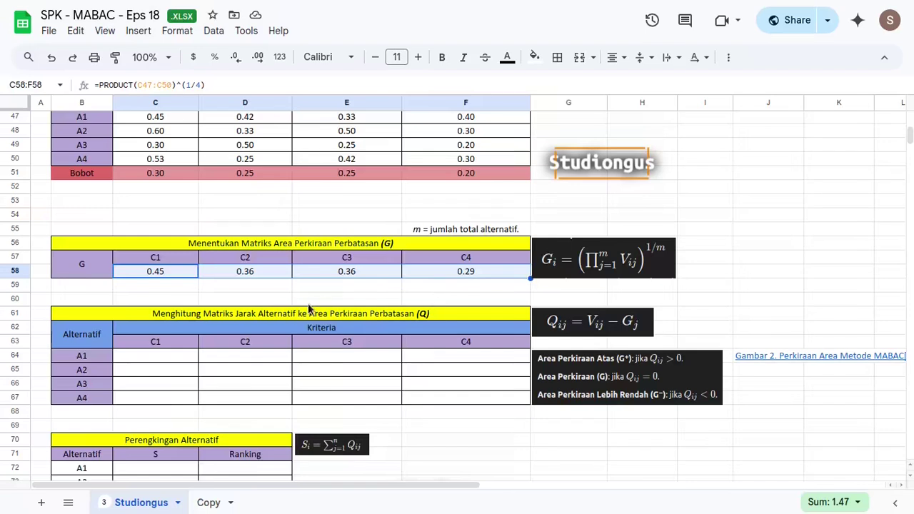
{"action": "scroll", "coordinate": [308, 302], "scroll_direction": "down", "scroll_amount": 2}
{"action": "left_click_drag", "start_coordinate": [612, 465], "coordinate": [626, 341]}
{"action": "key", "text": "ctrl+alt+equal"}
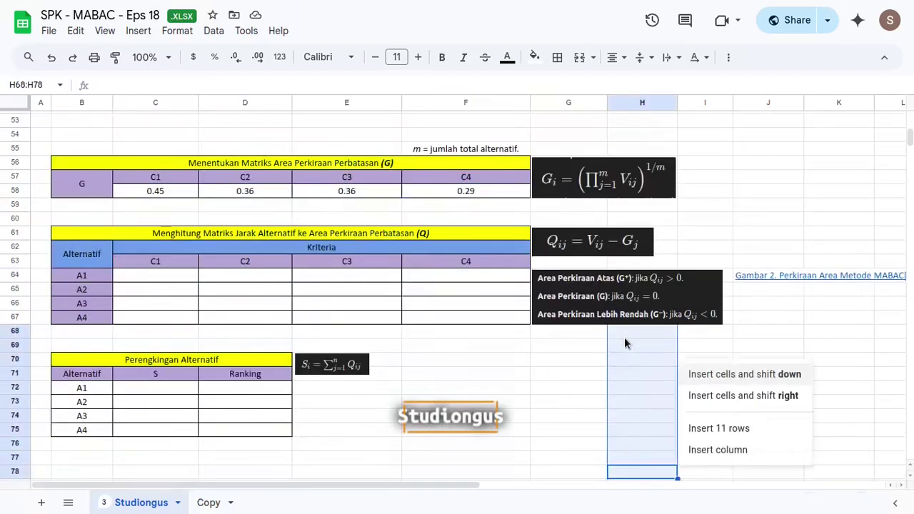
{"action": "key", "text": "Return"}
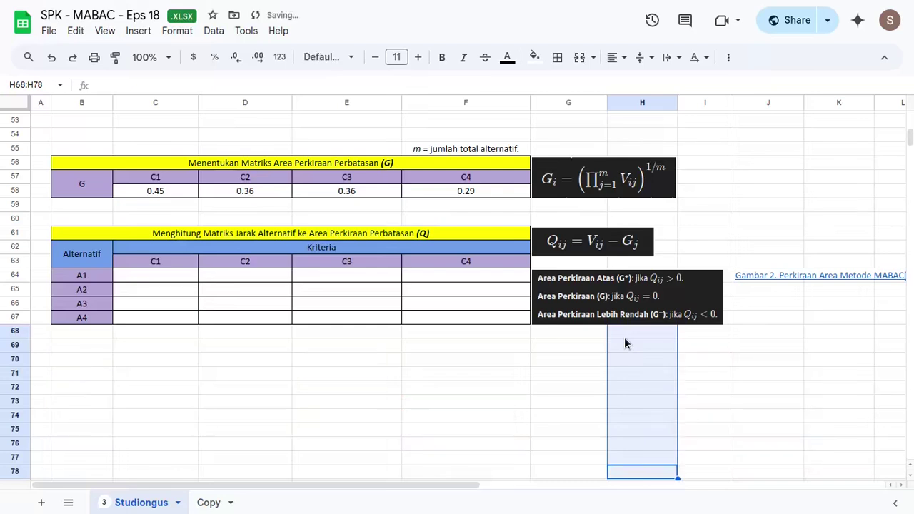
Step: Calculate A1's distance to the border approximation area for C1 in C64 with =C47-C$58
{"action": "left_click", "coordinate": [183, 278]}
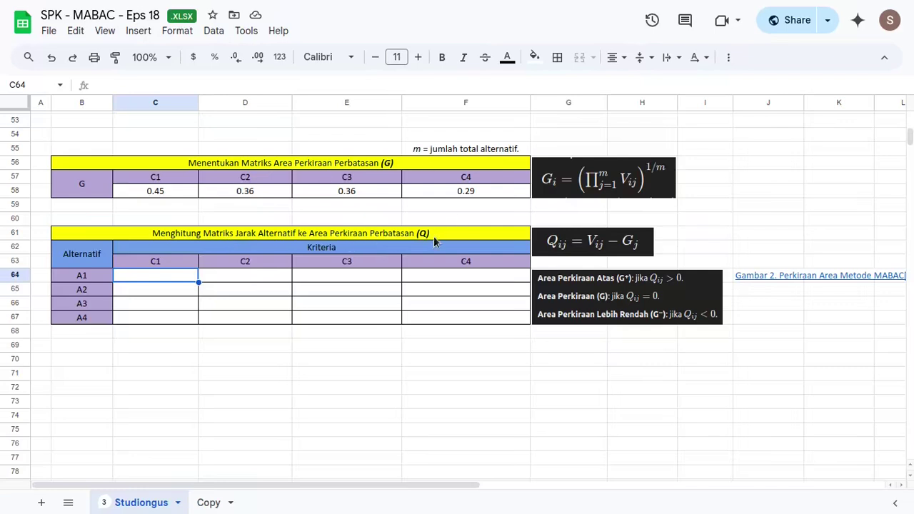
{"action": "left_click", "coordinate": [583, 250]}
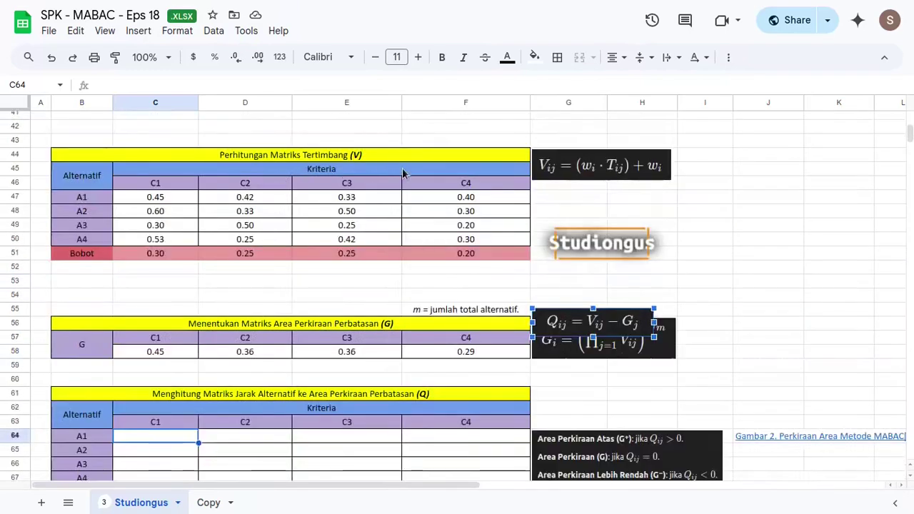
{"action": "scroll", "coordinate": [428, 288], "scroll_direction": "down", "scroll_amount": 3}
{"action": "left_click", "coordinate": [379, 416]}
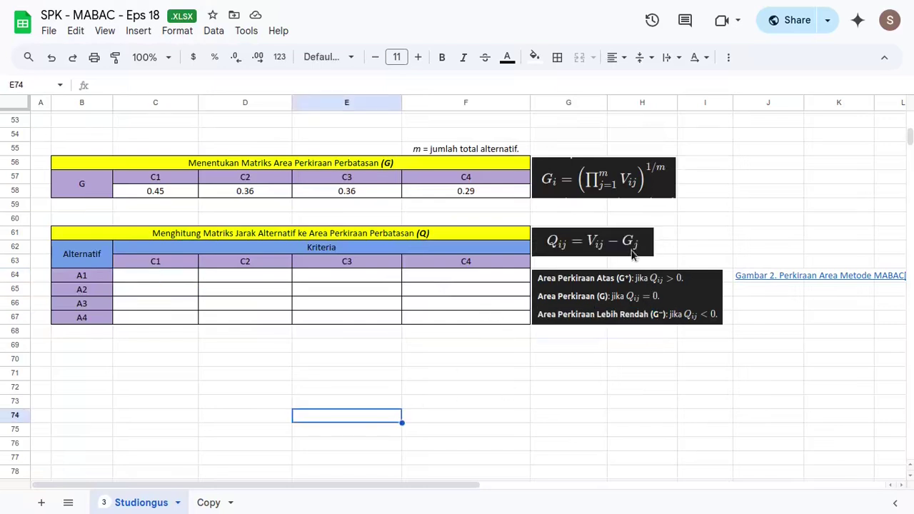
{"action": "left_click", "coordinate": [318, 166]}
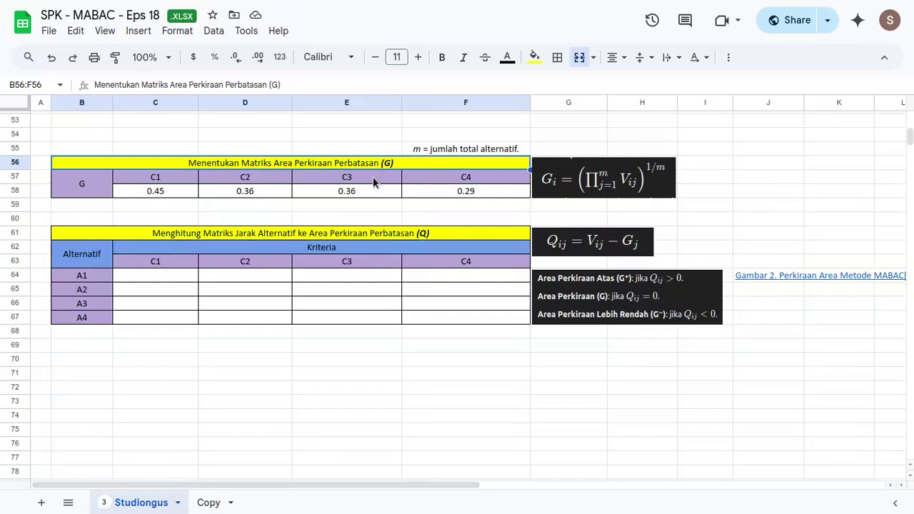
{"action": "left_click", "coordinate": [162, 282]}
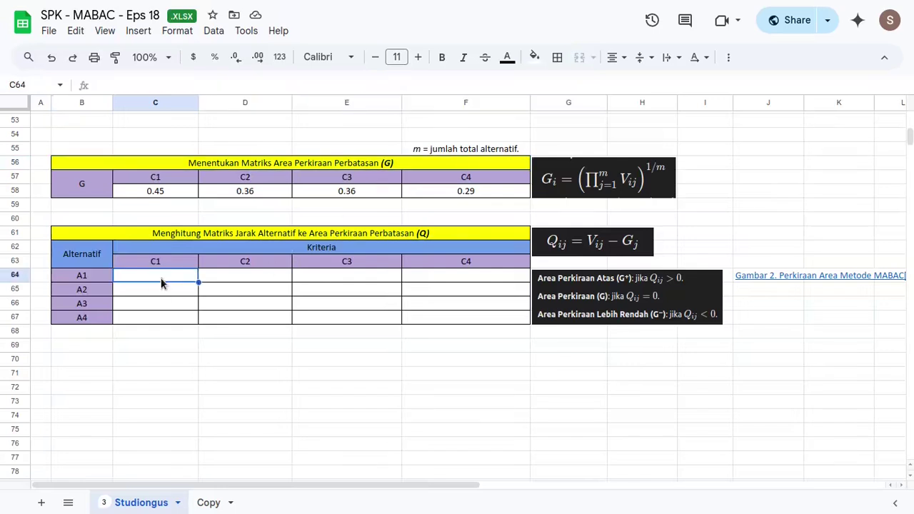
{"action": "type", "text": "="}
{"action": "scroll", "coordinate": [245, 297], "scroll_direction": "up", "scroll_amount": 3}
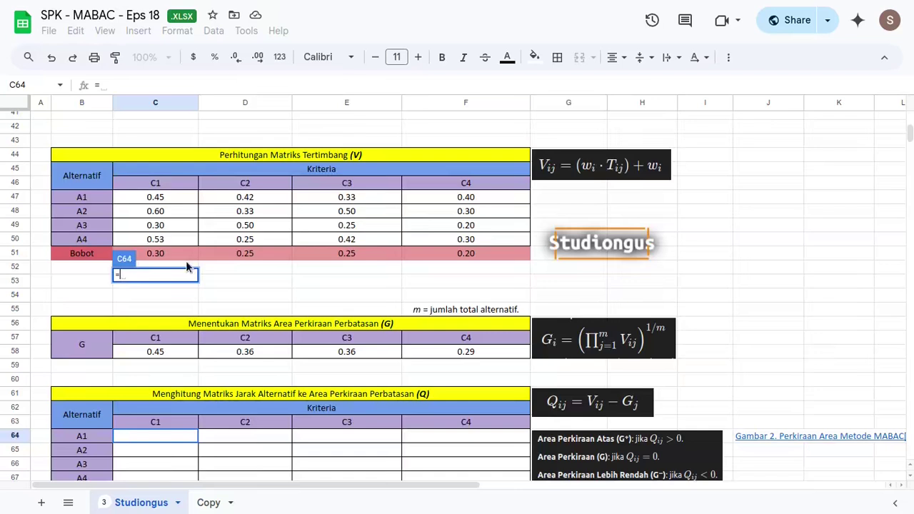
{"action": "left_click", "coordinate": [172, 203]}
{"action": "scroll", "coordinate": [310, 246], "scroll_direction": "down", "scroll_amount": 4}
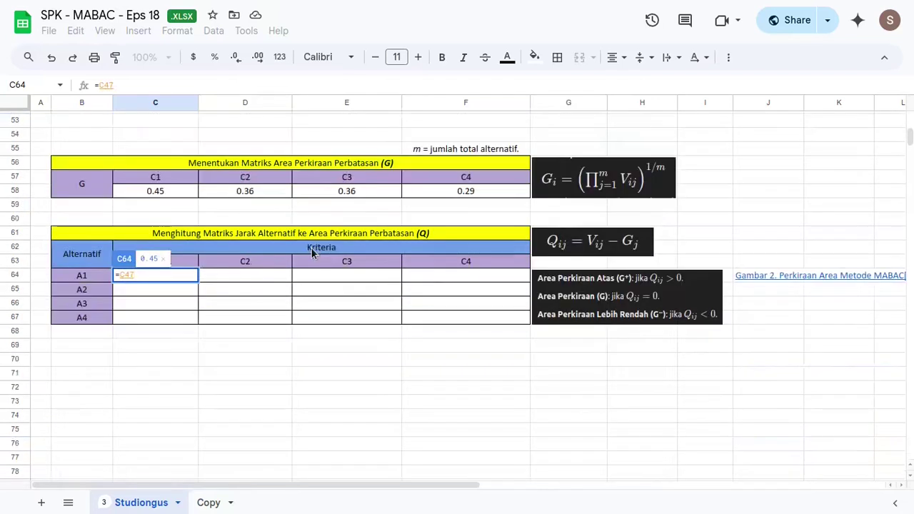
{"action": "type", "text": "-"}
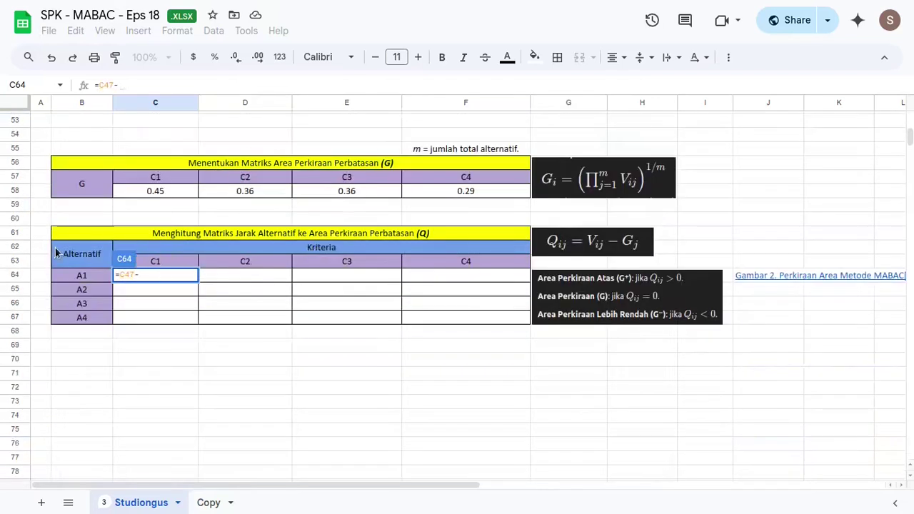
{"action": "left_click", "coordinate": [161, 193]}
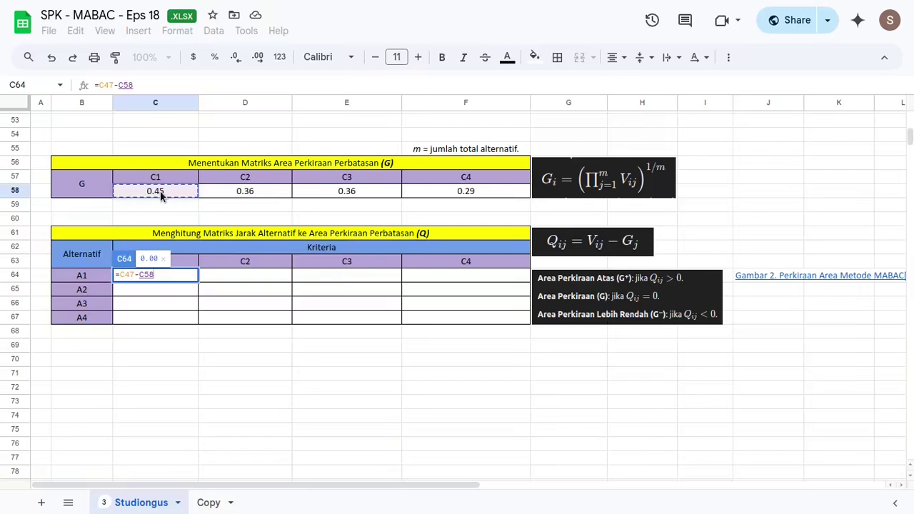
{"action": "key", "text": "F4"}
{"action": "key", "text": "F4"}
{"action": "key", "text": "Return"}
{"action": "key", "text": "Up"}
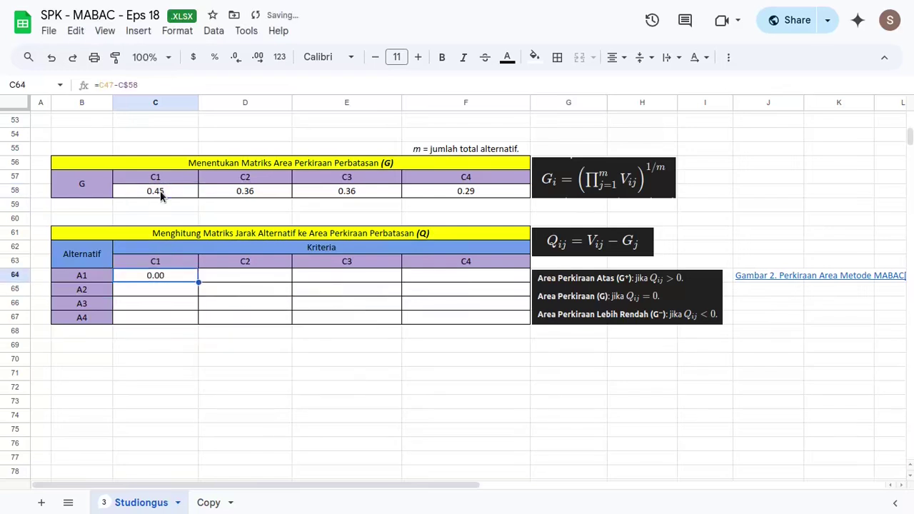
Step: Fill the C64 formula down and across the whole distance matrix, C64:F67
{"action": "key", "text": "shift+Down"}
{"action": "key", "text": "shift+Down"}
{"action": "key", "text": "shift+Down"}
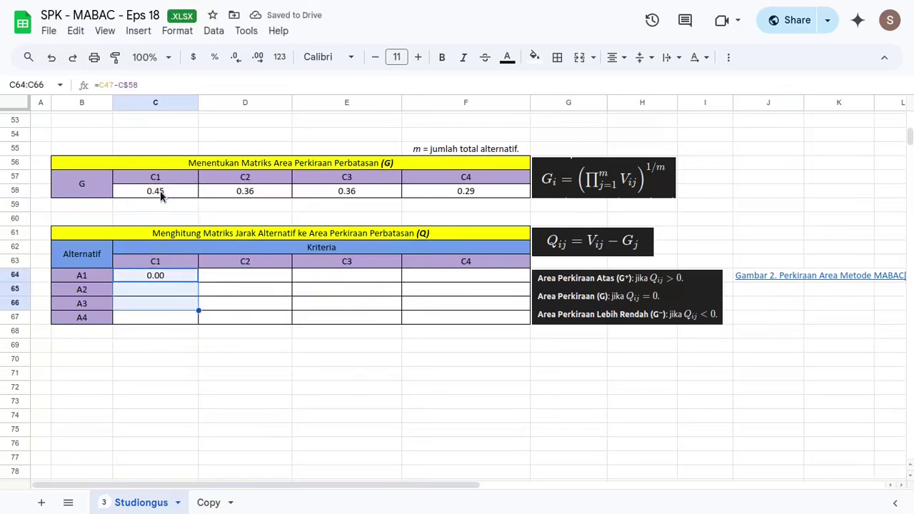
{"action": "key", "text": "shift+Right"}
{"action": "key", "text": "shift+Right"}
{"action": "key", "text": "shift+Right"}
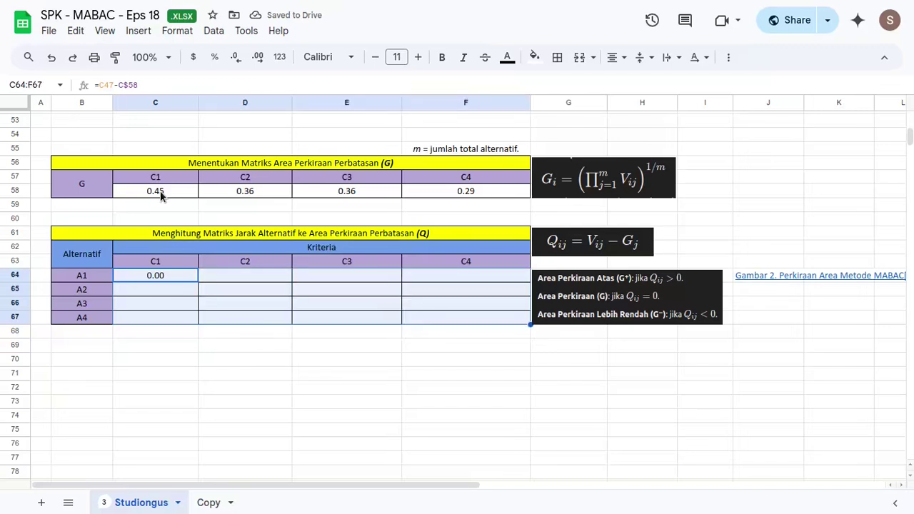
{"action": "key", "text": "ctrl+d"}
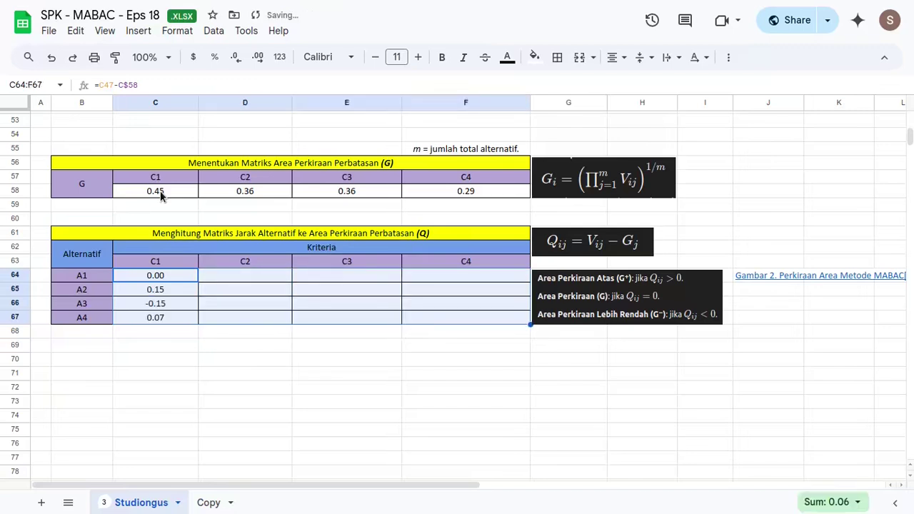
{"action": "key", "text": "ctrl+r"}
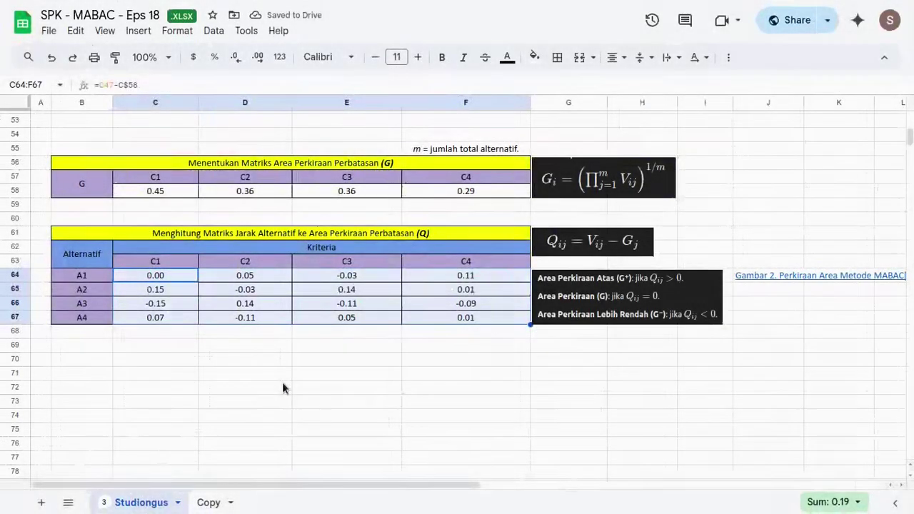
Step: Examine the distance matrix (Q), the upper, border and lower approximation area rules, and the preview of the linked MABAC figure in J64
{"action": "left_click", "coordinate": [282, 388]}
{"action": "left_click", "coordinate": [241, 235]}
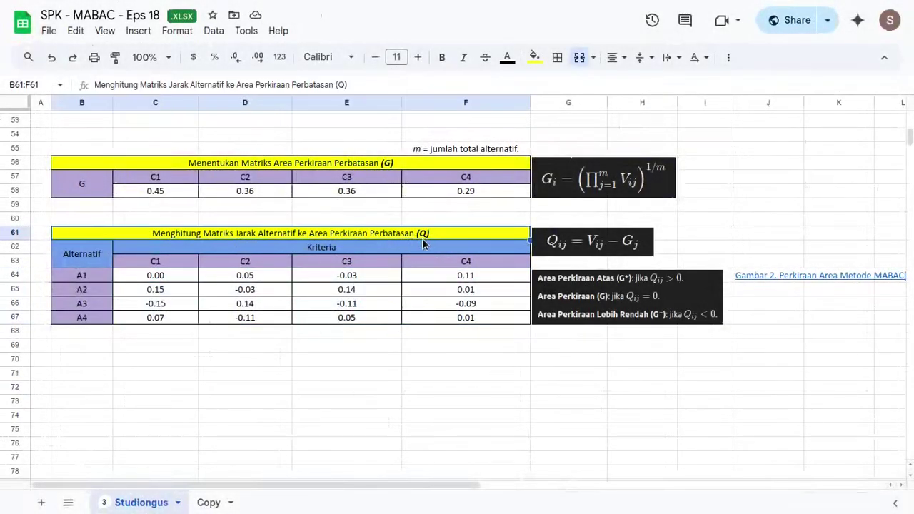
{"action": "left_click", "coordinate": [601, 298]}
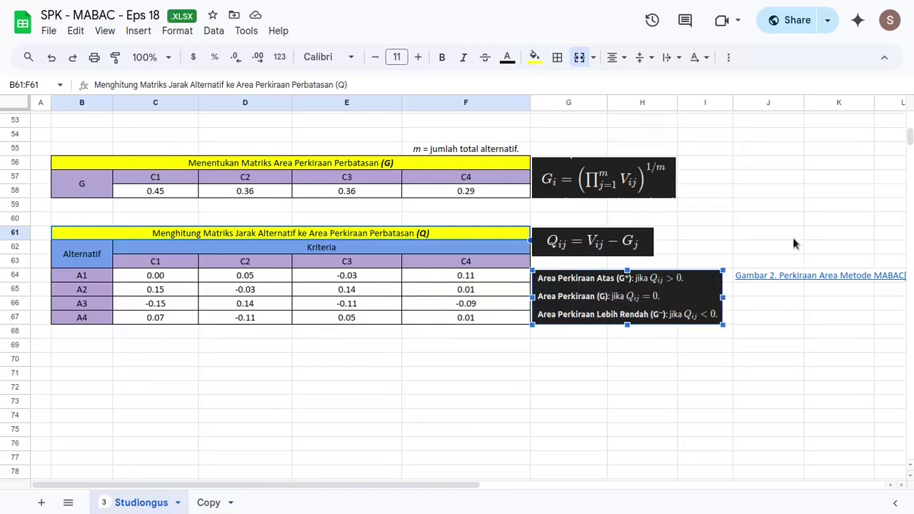
{"action": "mouse_move", "coordinate": [767, 278]}
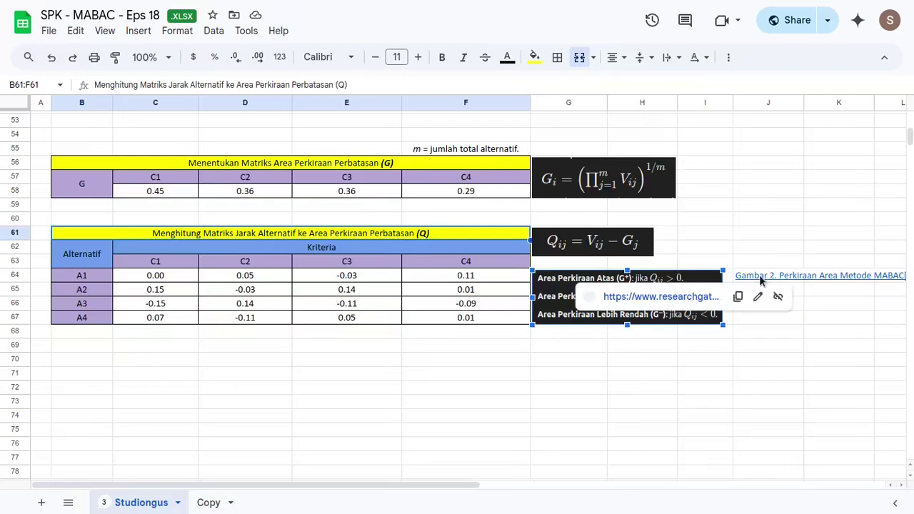
{"action": "left_click", "coordinate": [768, 278]}
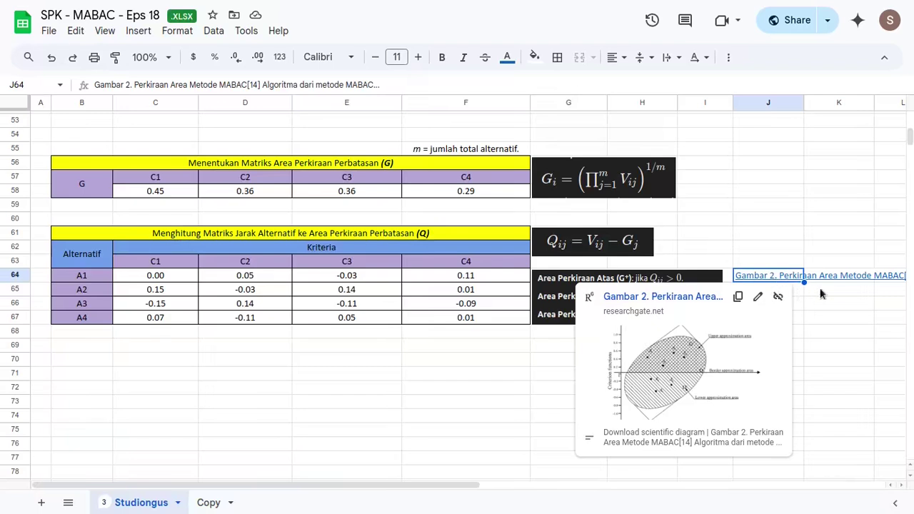
{"action": "left_click", "coordinate": [812, 257]}
{"action": "left_click", "coordinate": [780, 277]}
{"action": "left_click", "coordinate": [439, 388]}
{"action": "left_click", "coordinate": [583, 282]}
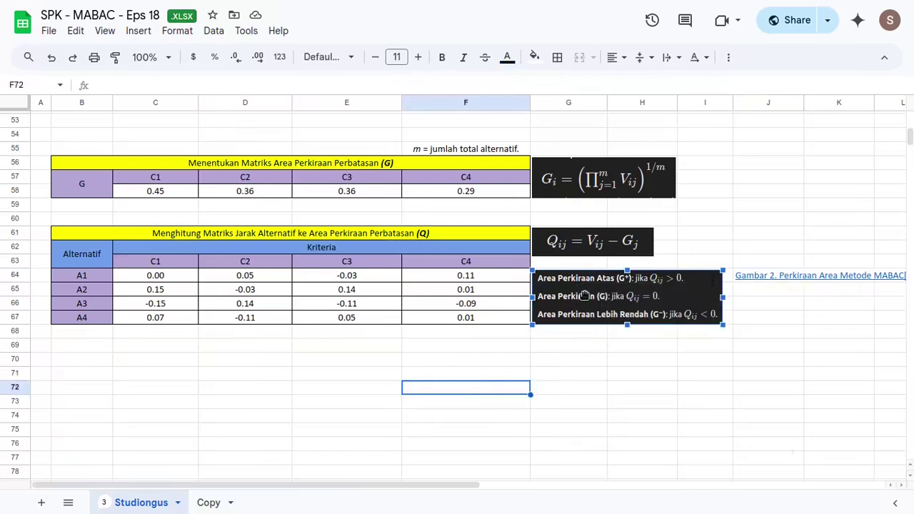
{"action": "left_click", "coordinate": [631, 362]}
Step: Calculate A1's S score in C83 of the ranking table with =SUM(C64:F64)
{"action": "scroll", "coordinate": [304, 328], "scroll_direction": "down", "scroll_amount": 2}
{"action": "scroll", "coordinate": [334, 360], "scroll_direction": "up", "scroll_amount": 2}
{"action": "scroll", "coordinate": [372, 348], "scroll_direction": "down", "scroll_amount": 6}
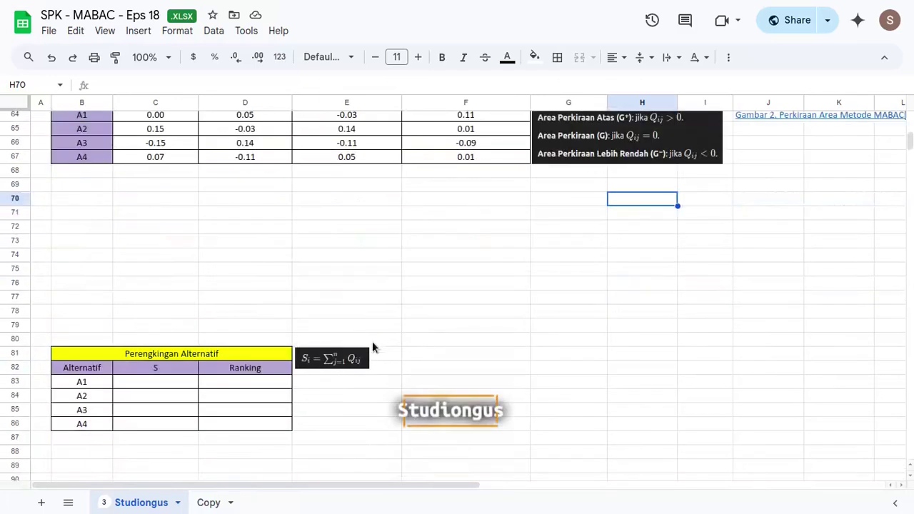
{"action": "left_click", "coordinate": [243, 275]}
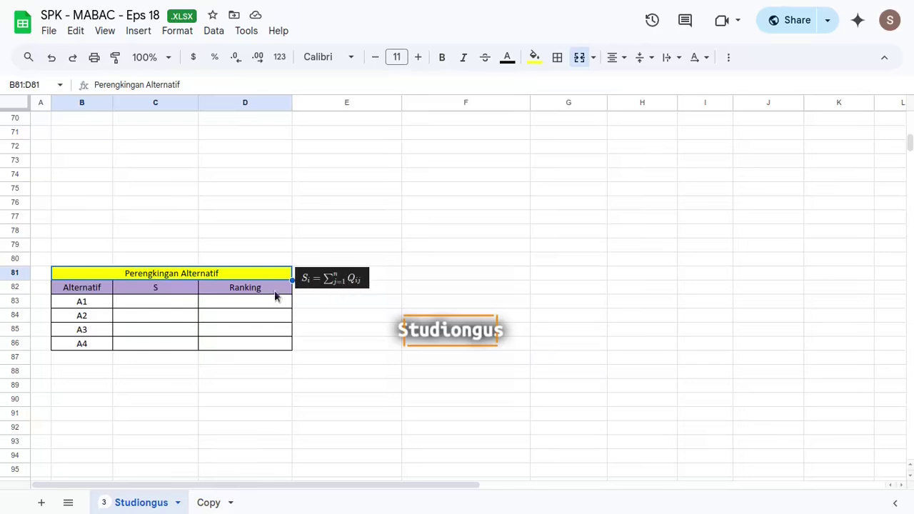
{"action": "left_click", "coordinate": [162, 304]}
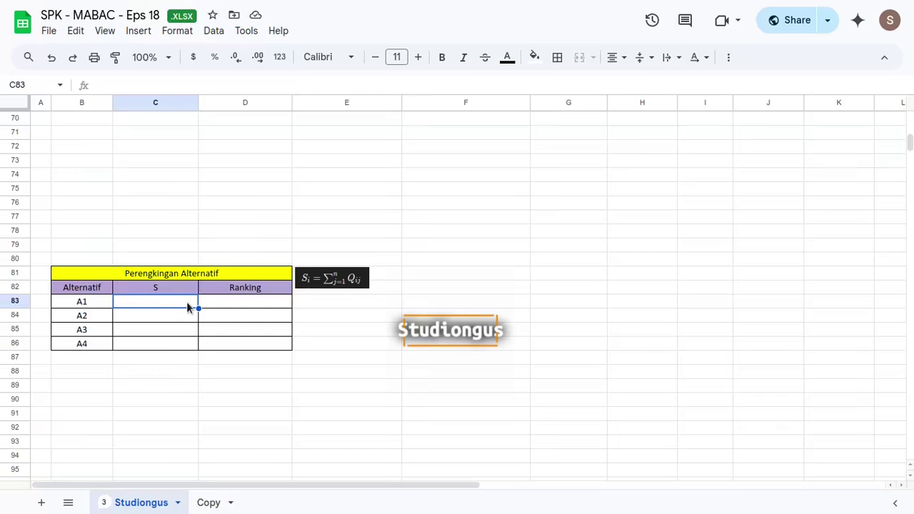
{"action": "type", "text": "="}
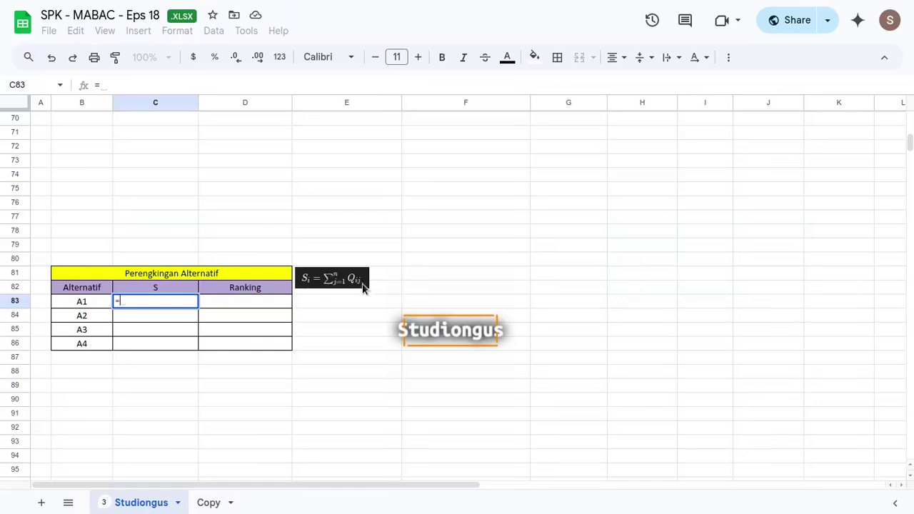
{"action": "scroll", "coordinate": [389, 284], "scroll_direction": "up", "scroll_amount": 5}
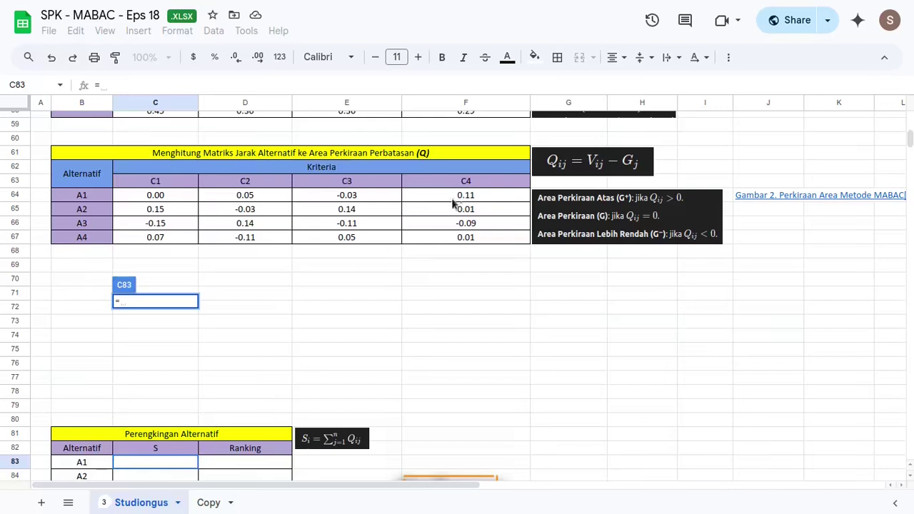
{"action": "scroll", "coordinate": [381, 268], "scroll_direction": "down", "scroll_amount": 2}
{"action": "type", "text": "sum"}
{"action": "key", "text": "Tab"}
{"action": "scroll", "coordinate": [589, 370], "scroll_direction": "up", "scroll_amount": 2}
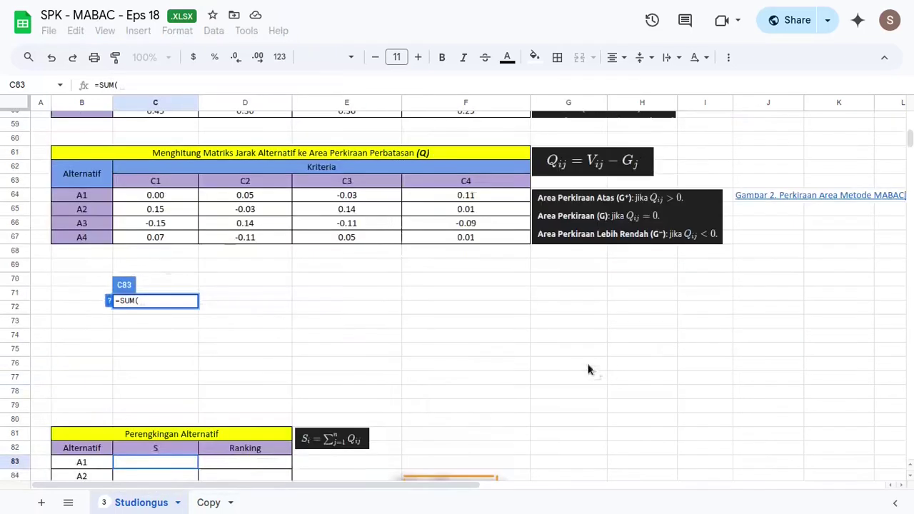
{"action": "left_click_drag", "start_coordinate": [179, 198], "coordinate": [471, 203]}
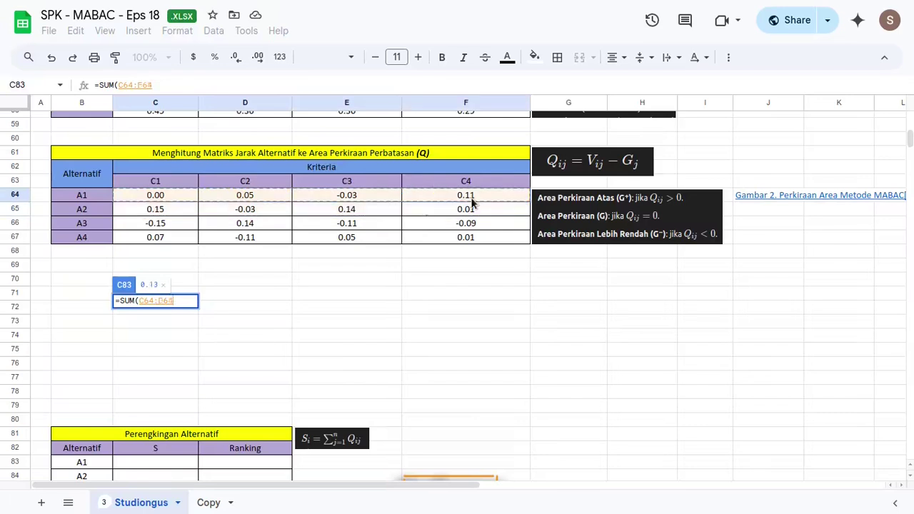
{"action": "key", "text": "Return"}
Step: Fill the C83 sum formula down to C86 for alternatives A2 to A4
{"action": "scroll", "coordinate": [341, 256], "scroll_direction": "down", "scroll_amount": 2}
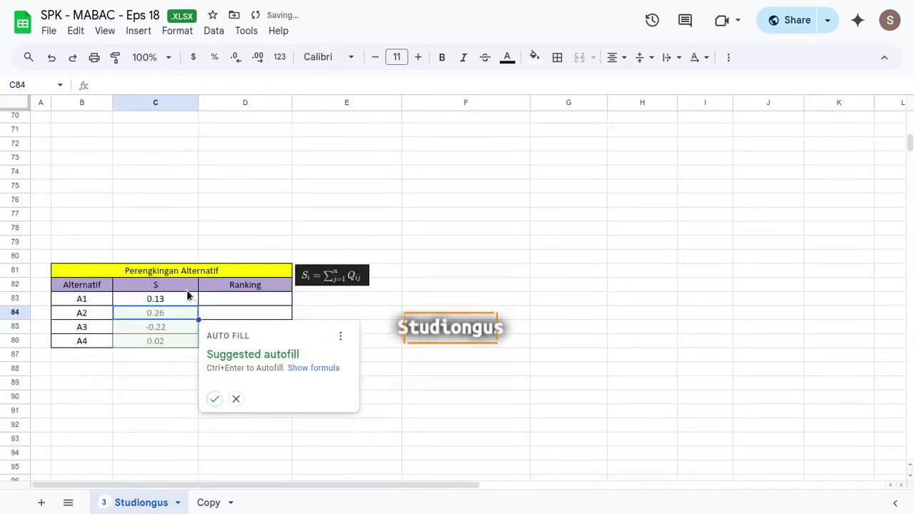
{"action": "left_click_drag", "start_coordinate": [169, 299], "coordinate": [169, 340]}
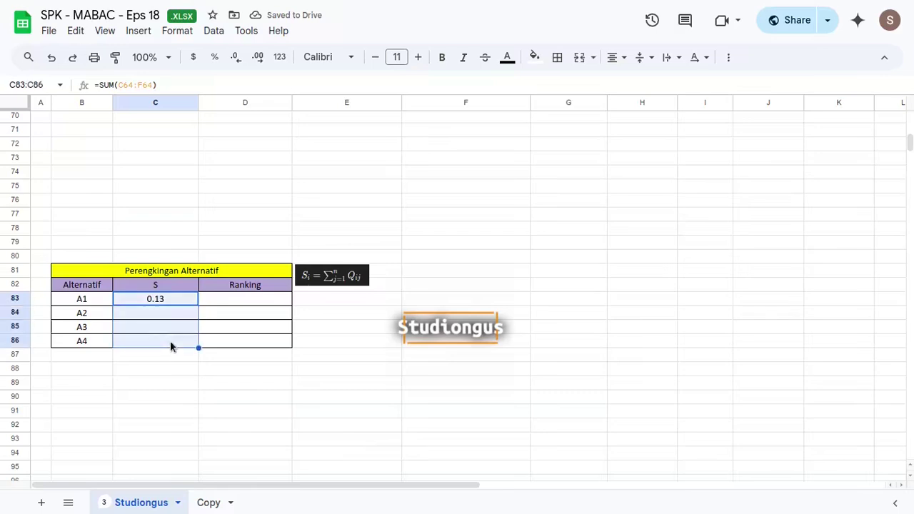
{"action": "key", "text": "ctrl+d"}
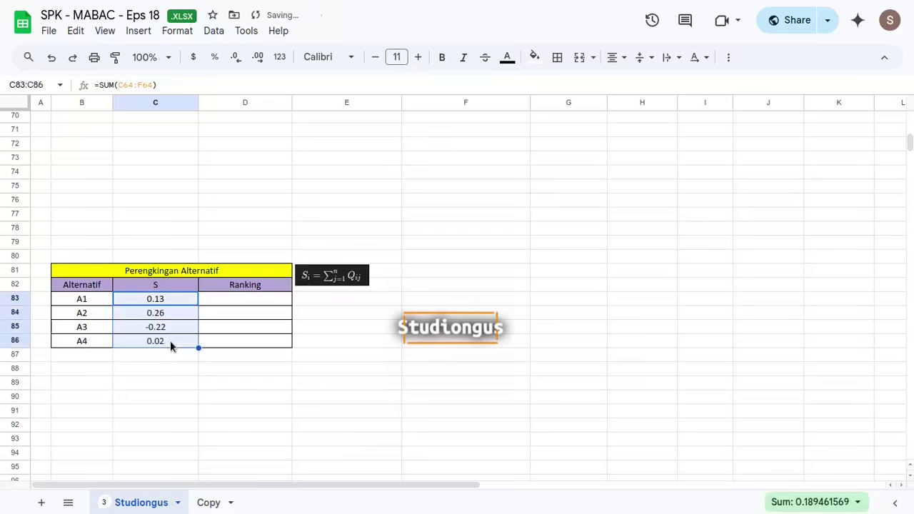
{"action": "left_click", "coordinate": [231, 342]}
Step: Calculate A1's ranking in D83 with =RANK(C83,$C$83:$C$86,0), ranking the S scores in descending order
{"action": "left_click", "coordinate": [230, 273]}
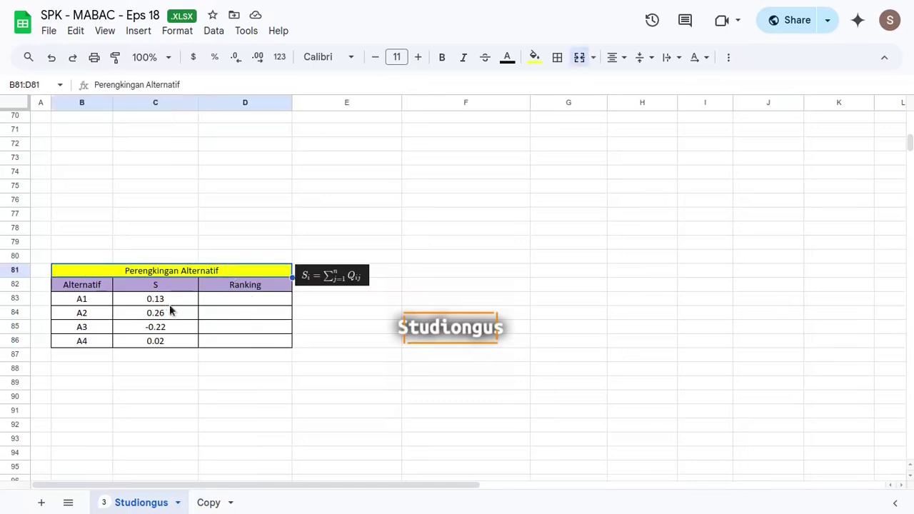
{"action": "left_click", "coordinate": [236, 299]}
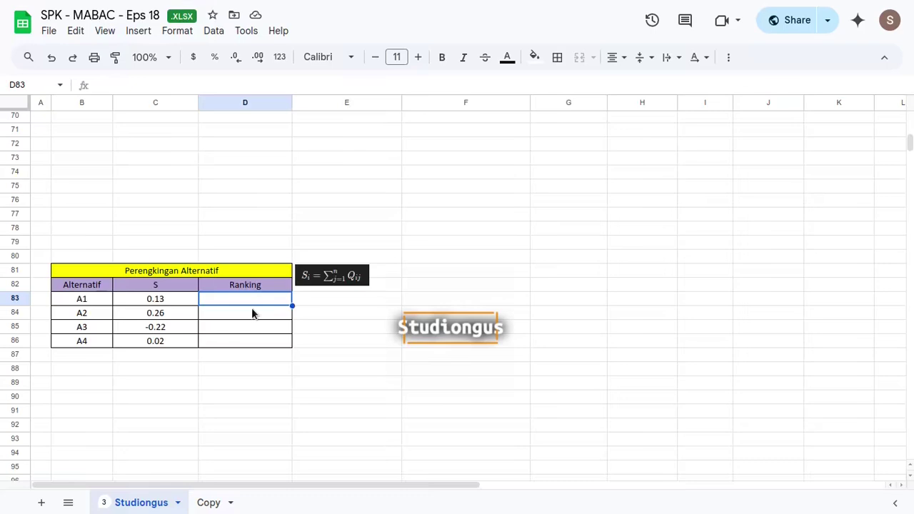
{"action": "type", "text": "=rank"}
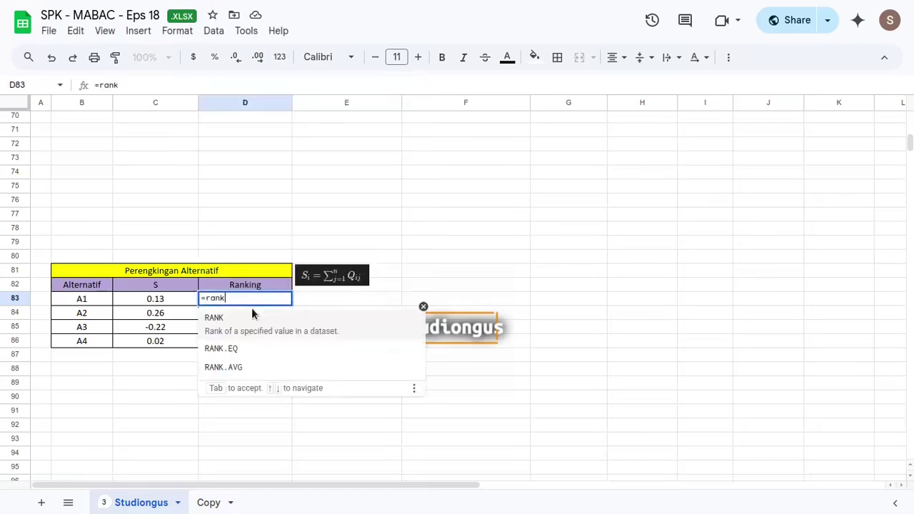
{"action": "key", "text": "Tab"}
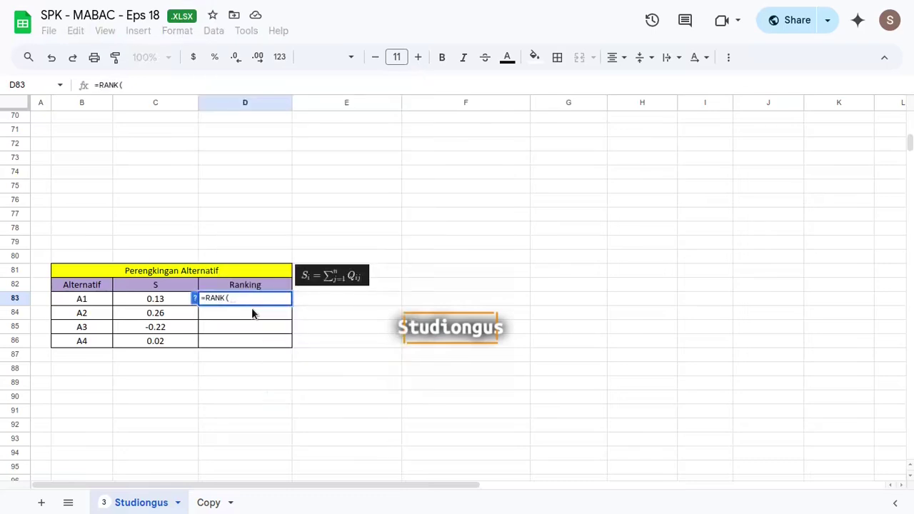
{"action": "key", "text": "Left"}
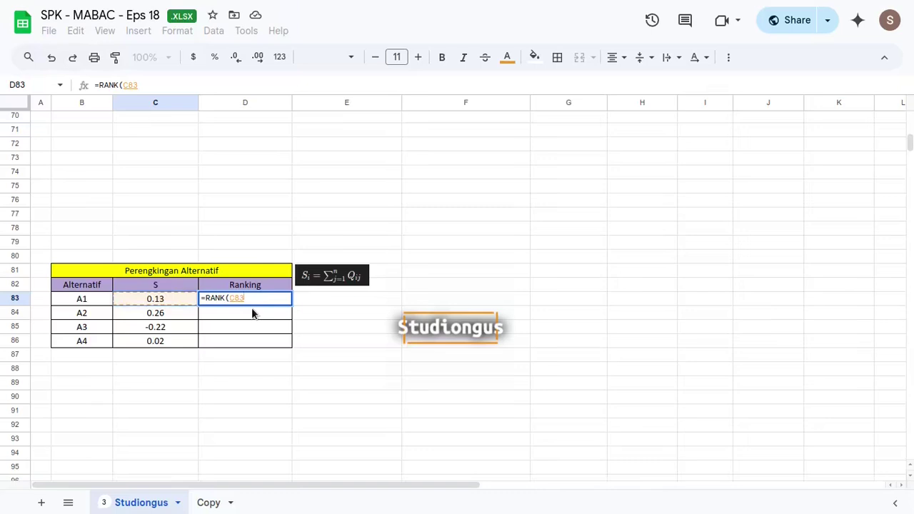
{"action": "type", "text": ","}
{"action": "key", "text": "Left"}
{"action": "key", "text": "shift+Down"}
{"action": "key", "text": "shift+Down"}
{"action": "key", "text": "shift+Down"}
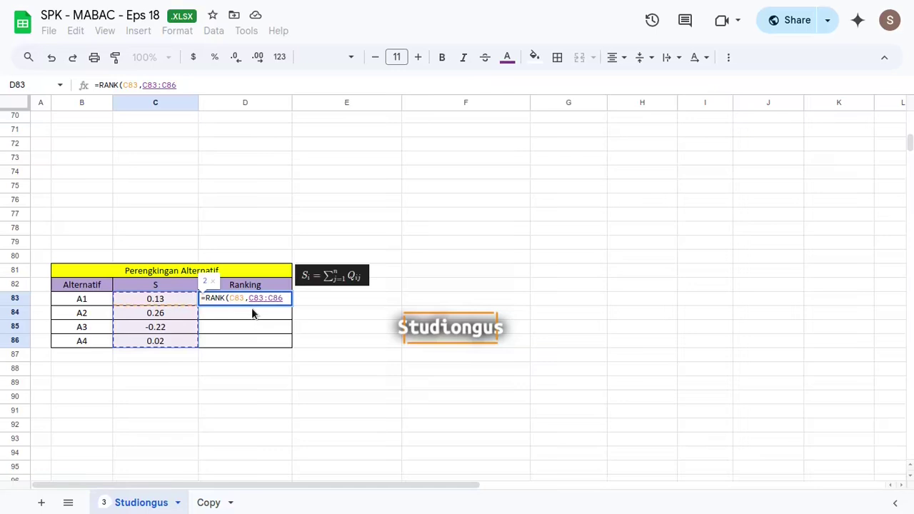
{"action": "key", "text": "F4"}
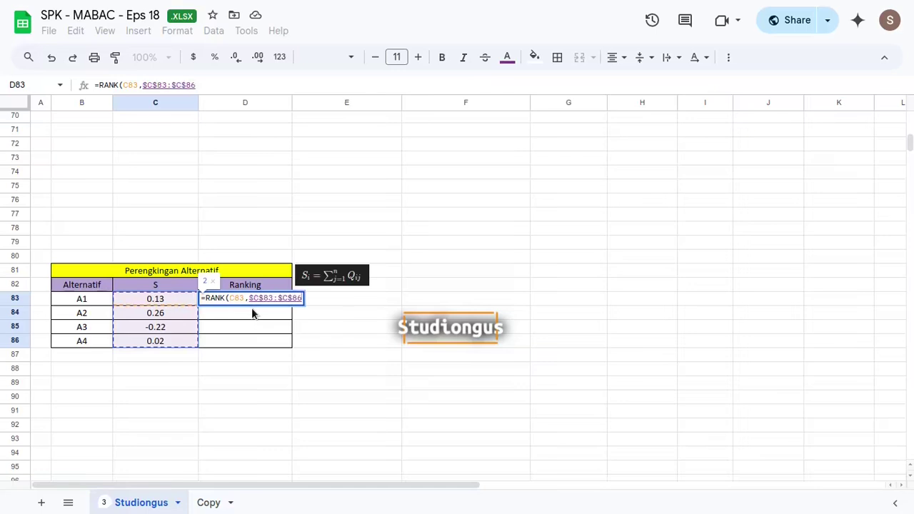
{"action": "type", "text": ","}
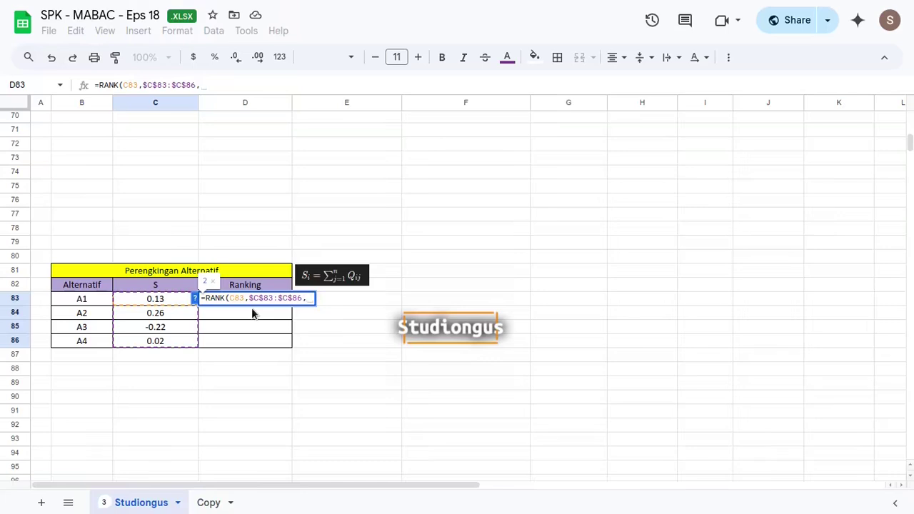
{"action": "type", "text": "0"}
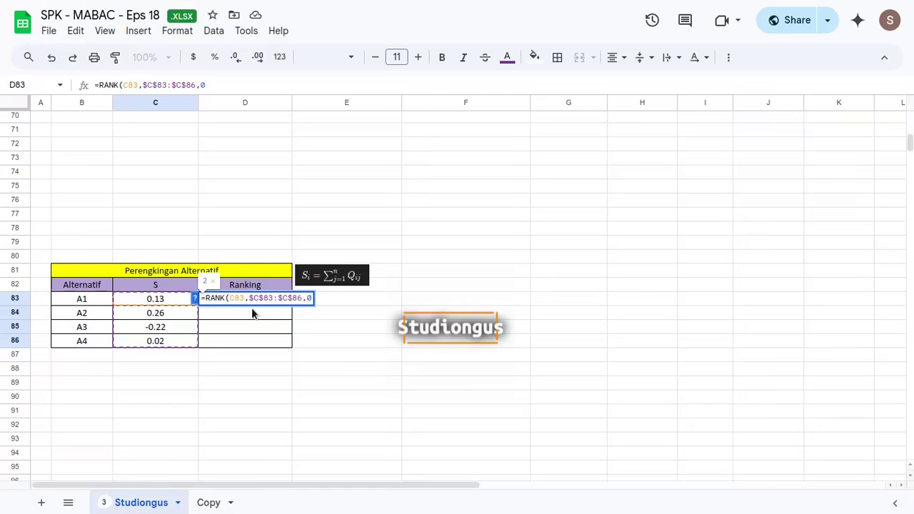
{"action": "key", "text": "Return"}
Step: Fill the D83 rank formula down to D86 for alternatives A2 to A4
{"action": "key", "text": "Up"}
{"action": "key", "text": "shift+Down"}
{"action": "key", "text": "shift+Down"}
{"action": "key", "text": "shift+Down"}
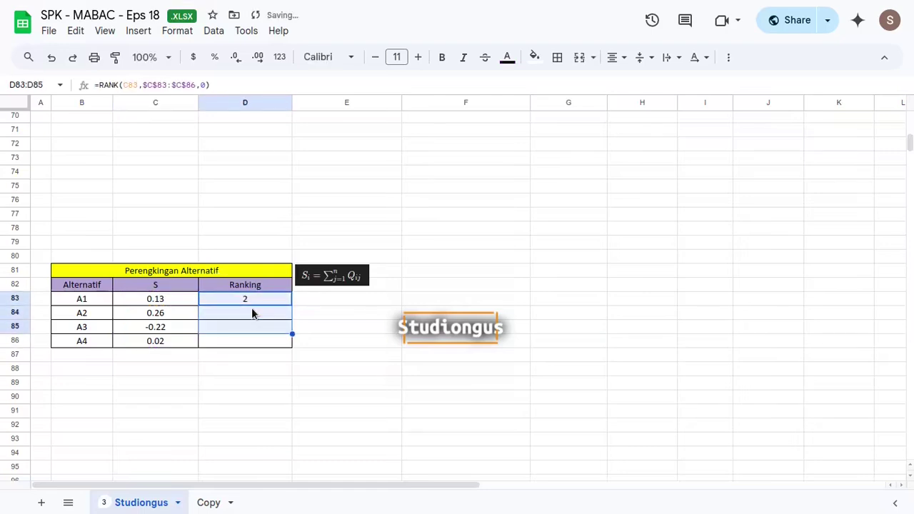
{"action": "key", "text": "ctrl+d"}
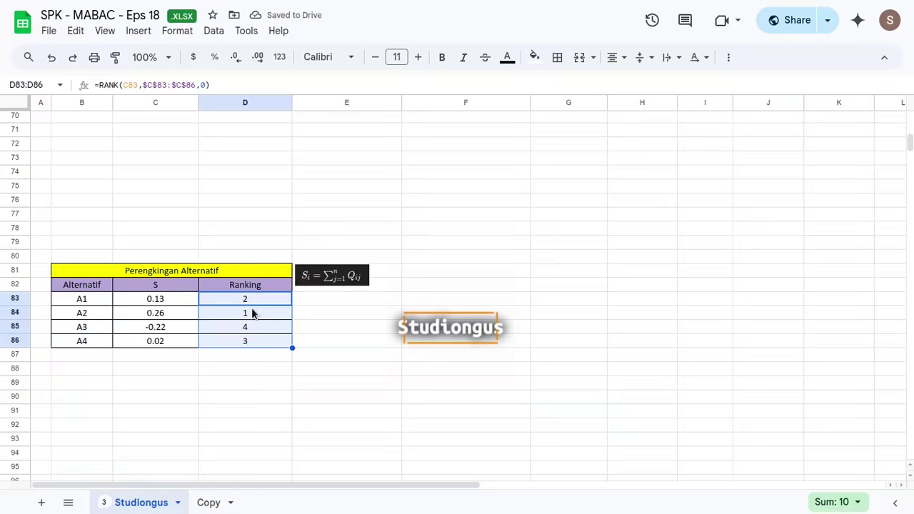
Step: Highlight A2's ranking cell D84 with a yellow fill
{"action": "left_click", "coordinate": [261, 314]}
{"action": "scroll", "coordinate": [318, 340], "scroll_direction": "up", "scroll_amount": 2}
{"action": "scroll", "coordinate": [313, 344], "scroll_direction": "up", "scroll_amount": 3}
{"action": "scroll", "coordinate": [313, 344], "scroll_direction": "down", "scroll_amount": 3}
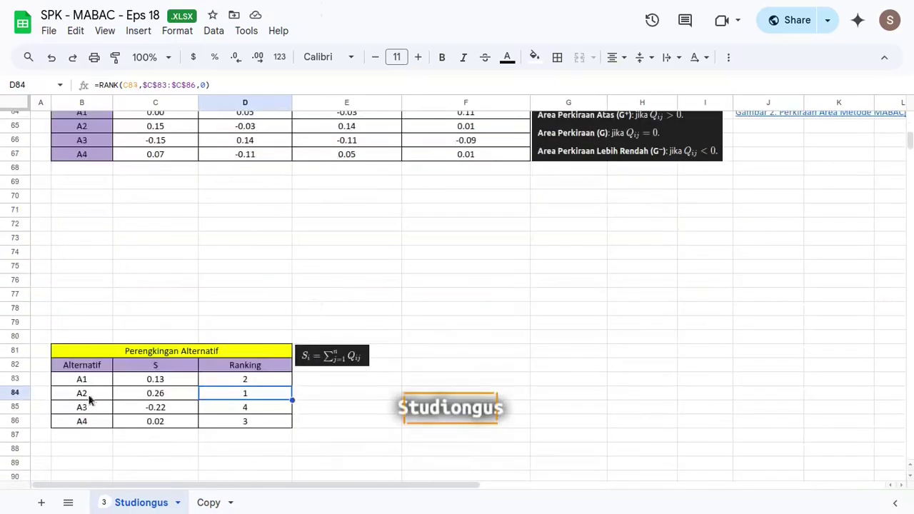
{"action": "scroll", "coordinate": [445, 396], "scroll_direction": "up", "scroll_amount": 10}
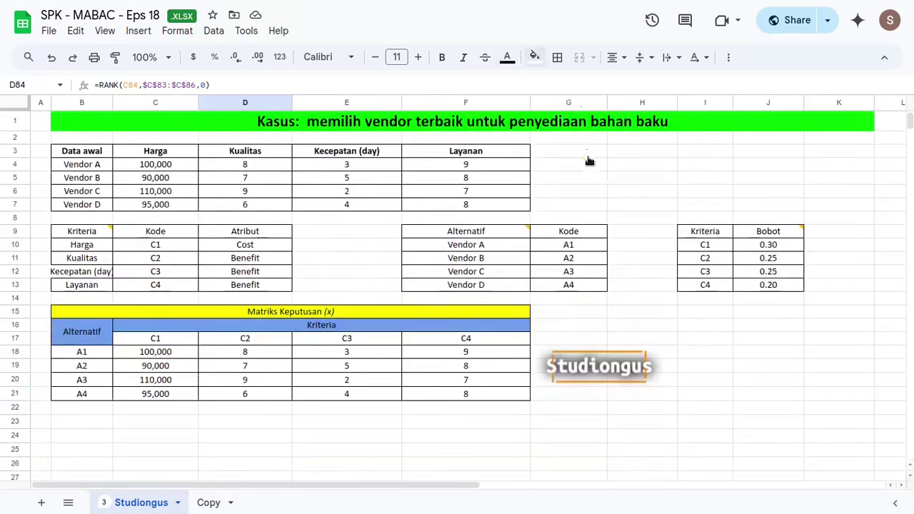
{"action": "left_click", "coordinate": [587, 126]}
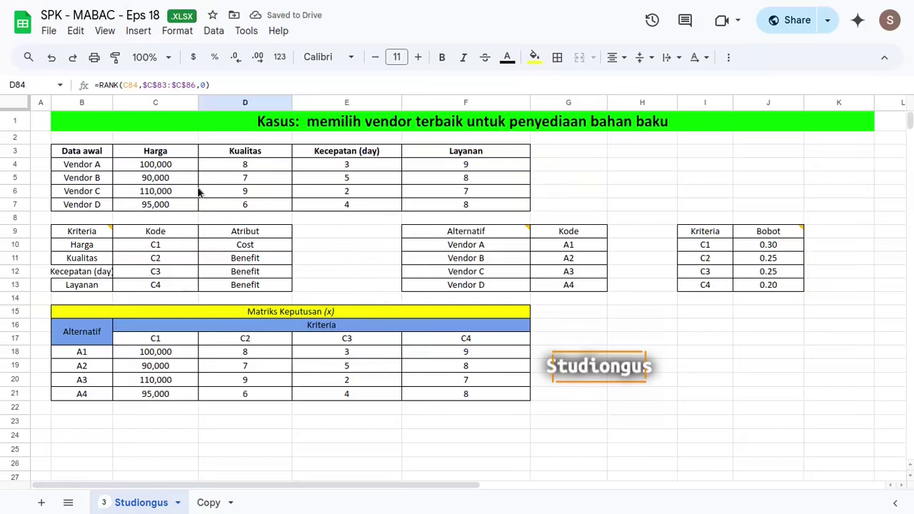
Step: Review the vendor coded A2 in the alternatives table, its initial data in B5:F5 and its ranking in D84
{"action": "mouse_move", "coordinate": [567, 264]}
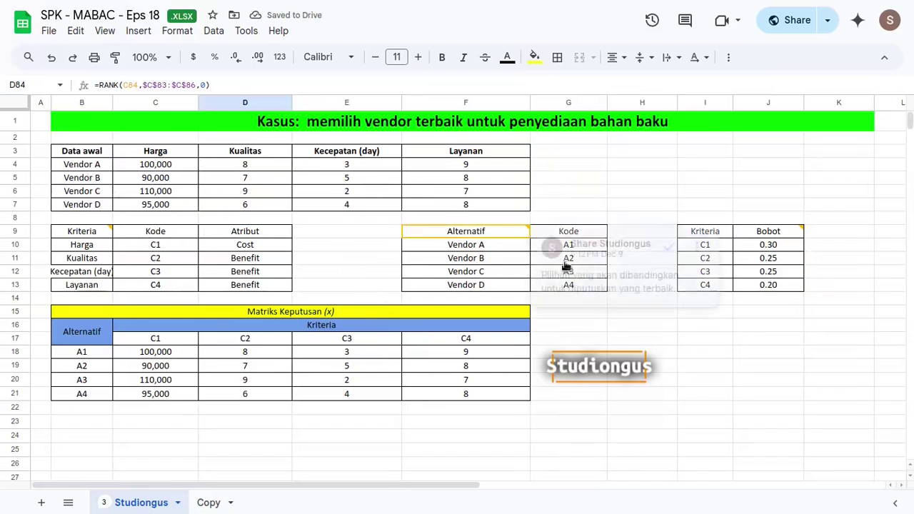
{"action": "left_click", "coordinate": [485, 261]}
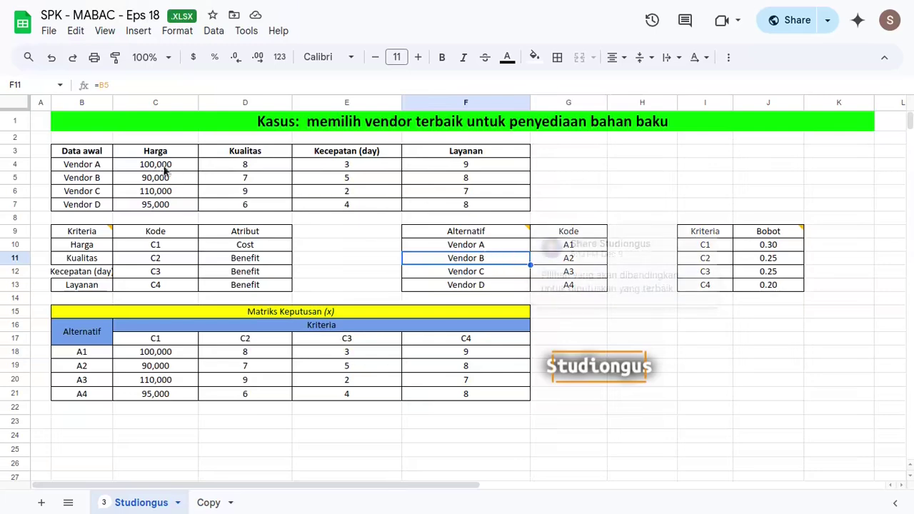
{"action": "left_click_drag", "start_coordinate": [98, 184], "coordinate": [450, 175]}
{"action": "scroll", "coordinate": [398, 305], "scroll_direction": "down", "scroll_amount": 15}
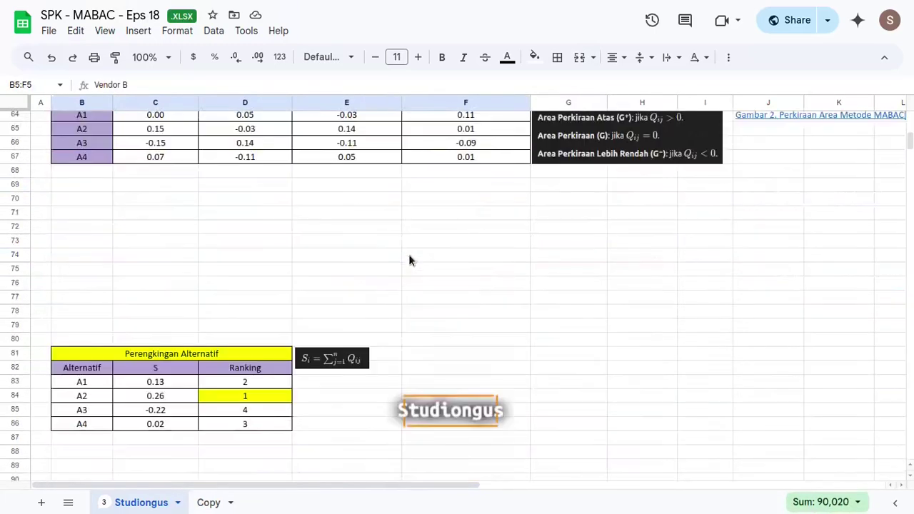
{"action": "left_click", "coordinate": [273, 317]}
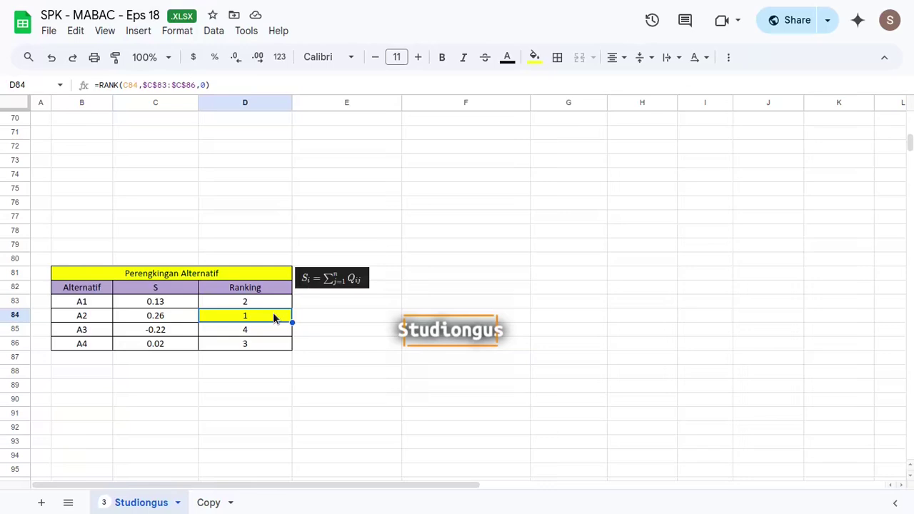
{"action": "key", "text": "alt+Tab"}
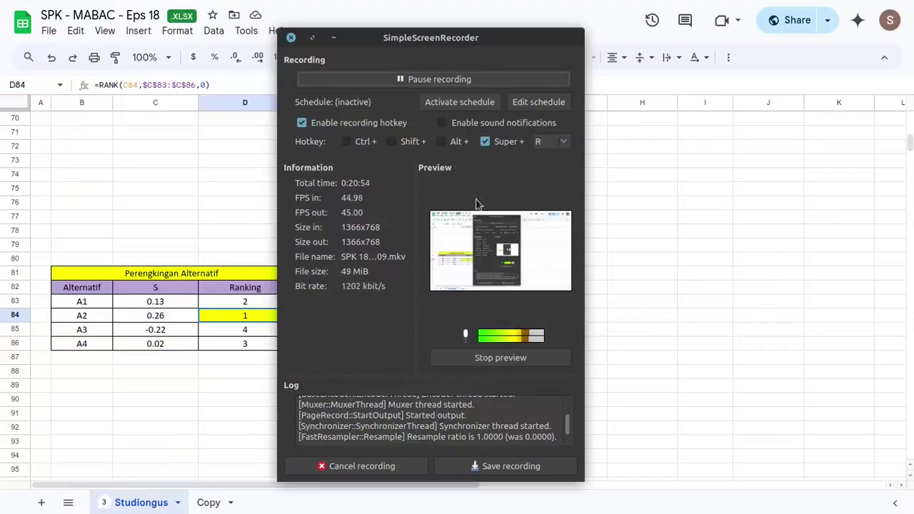